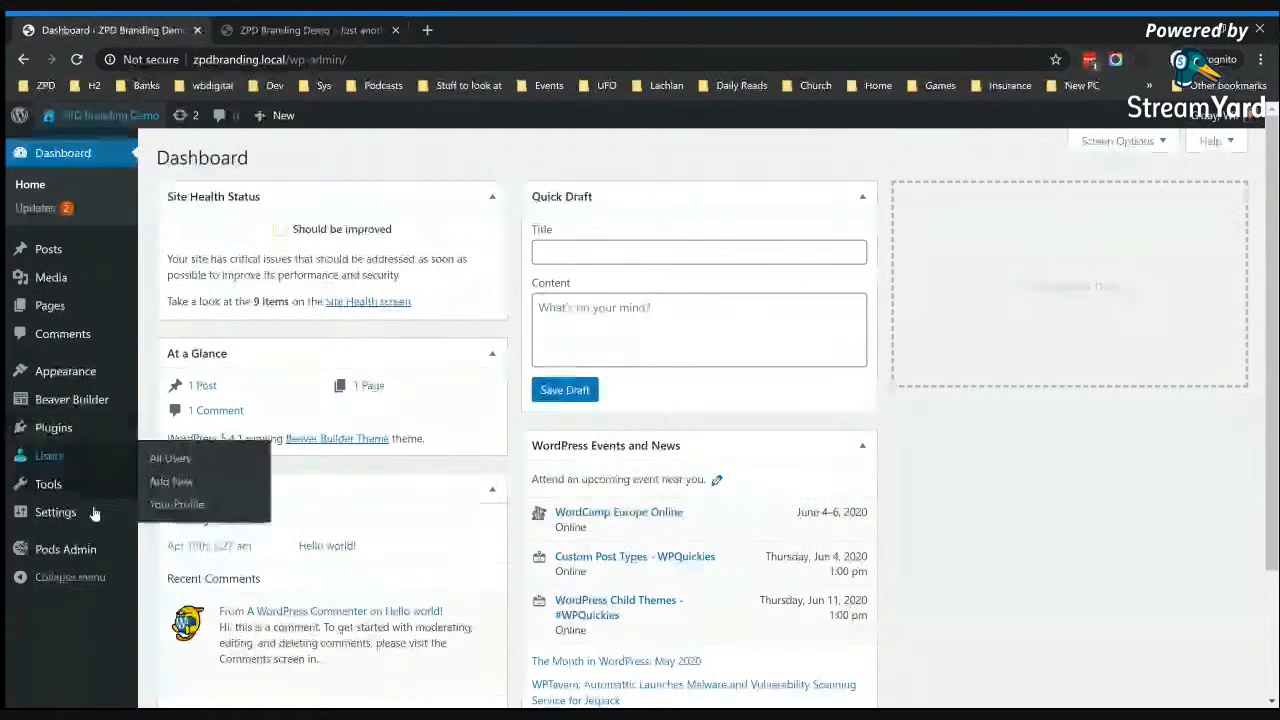
Step: Check the installed plugins, then start creating an entirely new content type with Pods
{"action": "left_click", "coordinate": [58, 428]}
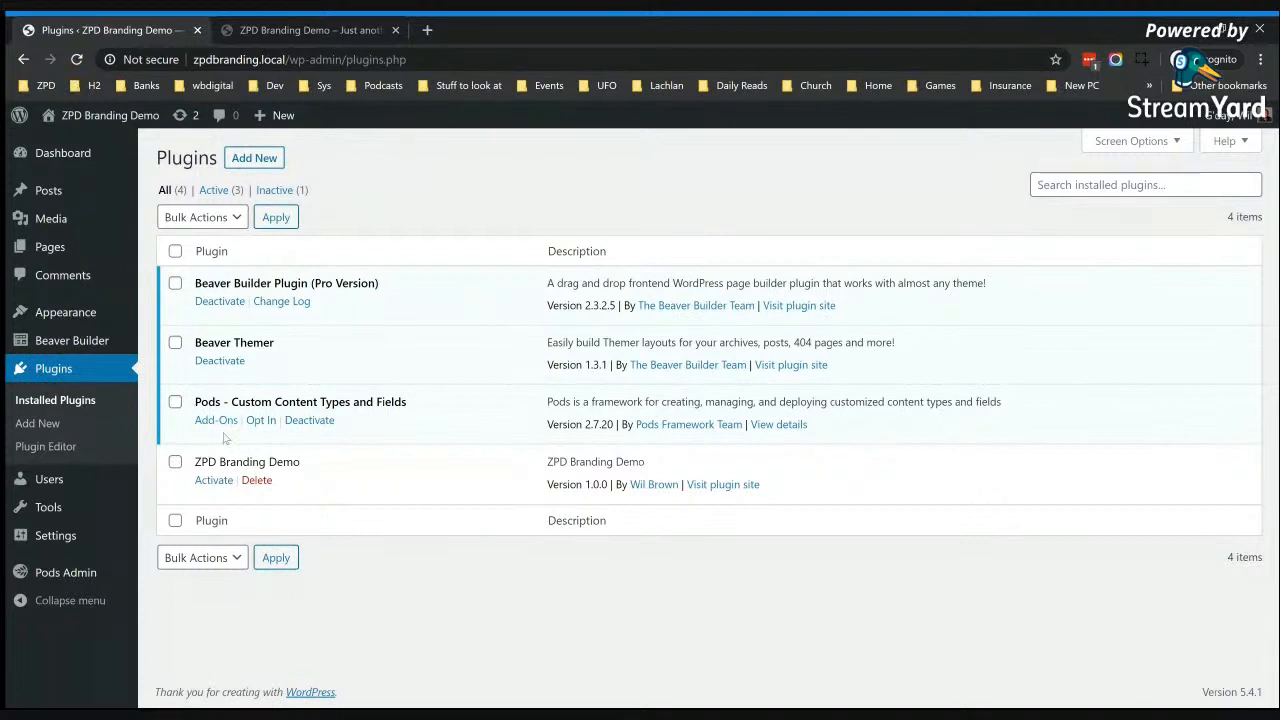
{"action": "mouse_move", "coordinate": [55, 578]}
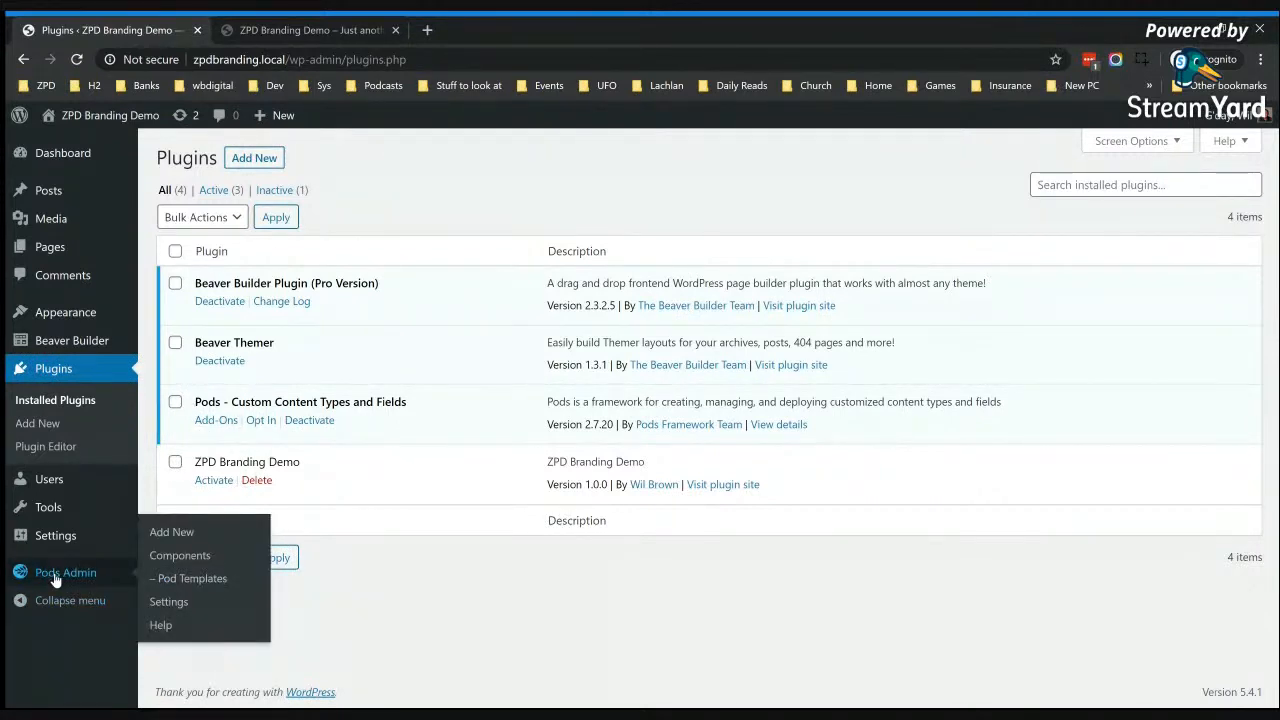
{"action": "left_click", "coordinate": [55, 578]}
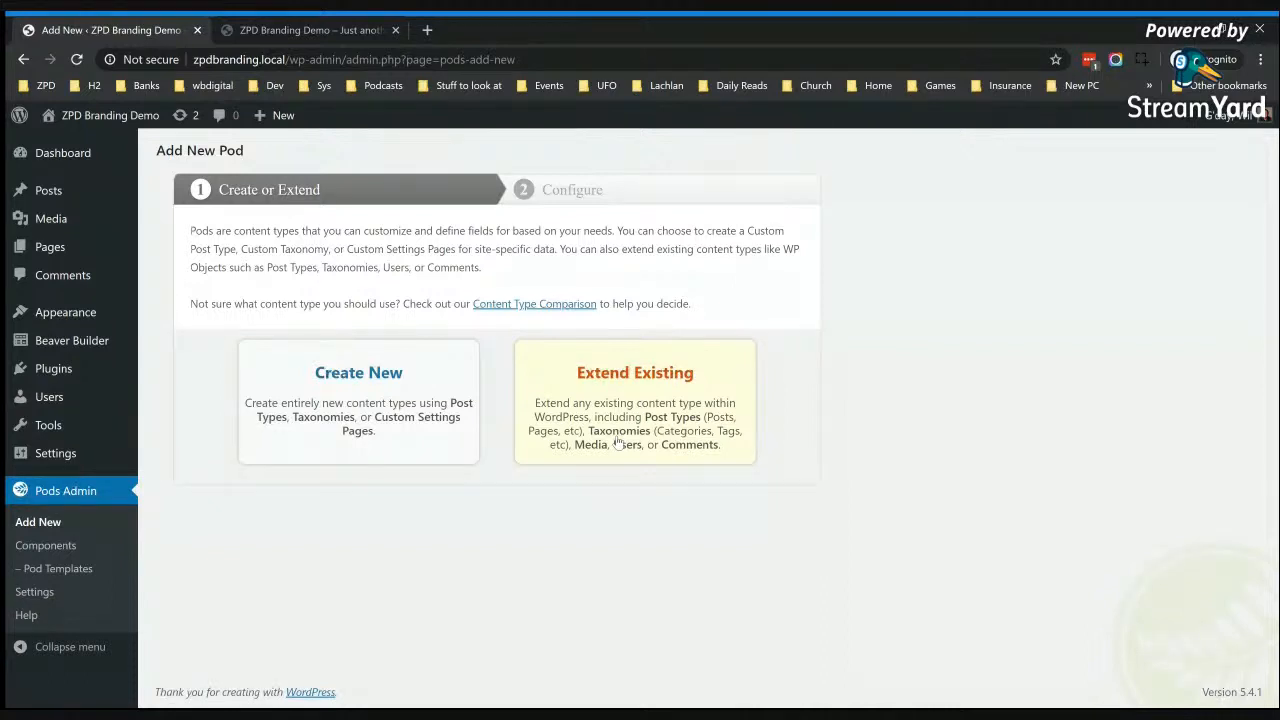
{"action": "left_click", "coordinate": [366, 405]}
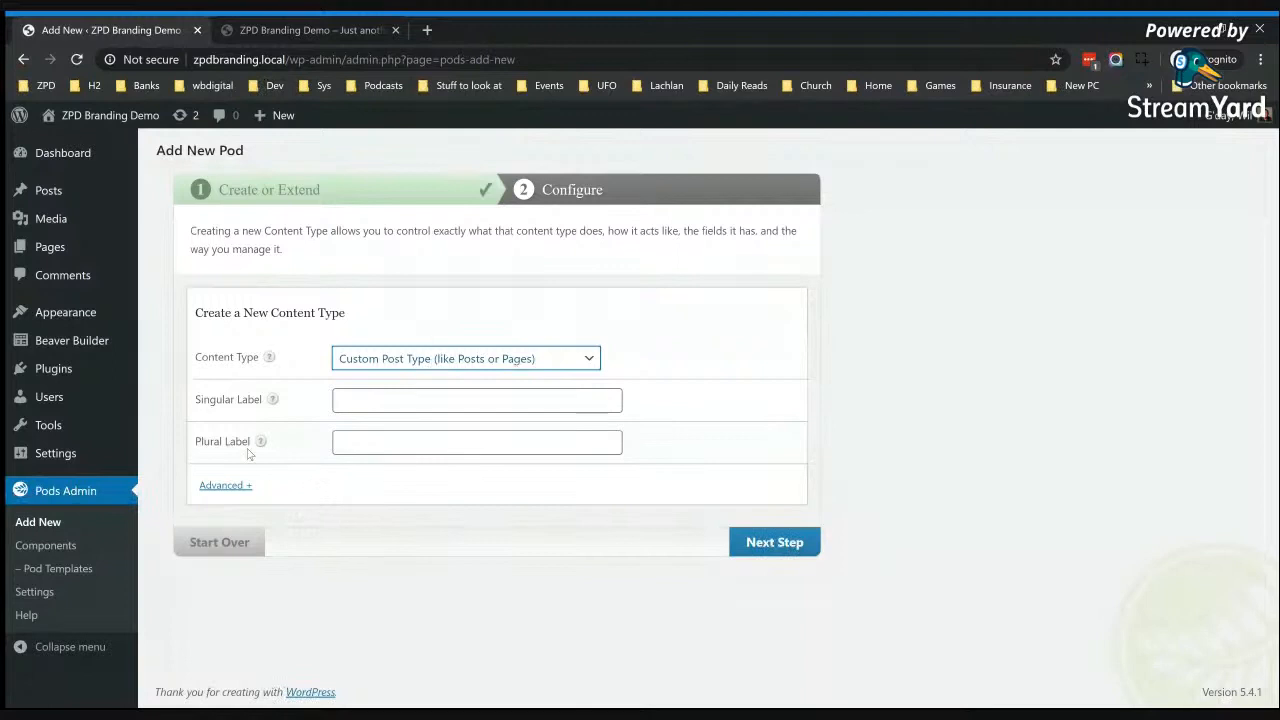
Step: Create a custom post type with the singular label Book and the plural label Books, keeping the default pod name
{"action": "left_click", "coordinate": [380, 400]}
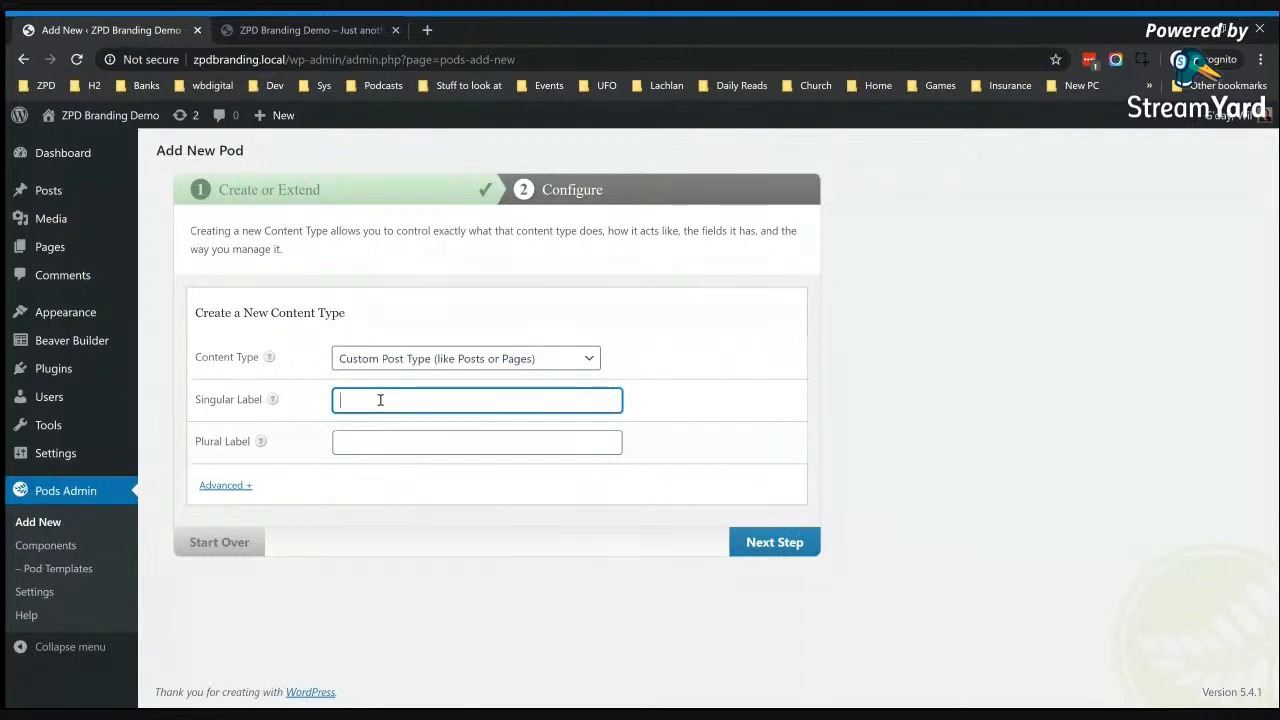
{"action": "type", "text": "Book"}
{"action": "left_click", "coordinate": [425, 436]}
{"action": "type", "text": "Books"}
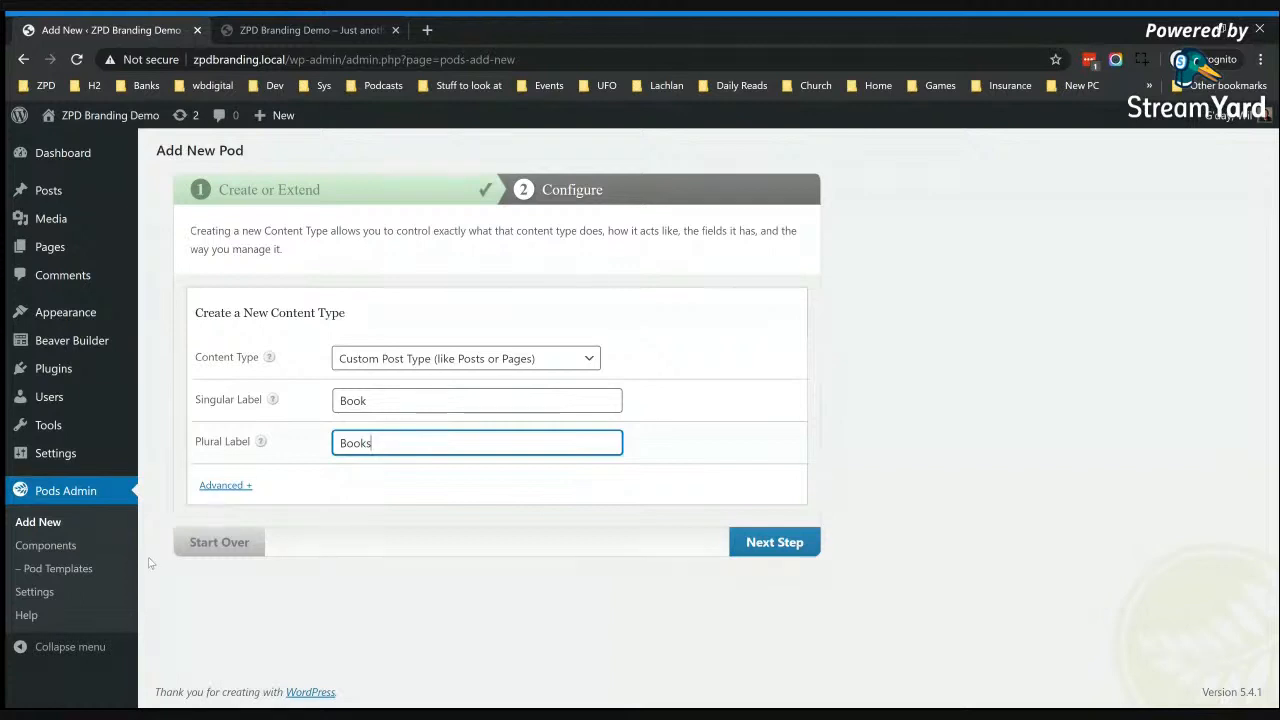
{"action": "left_click", "coordinate": [229, 487]}
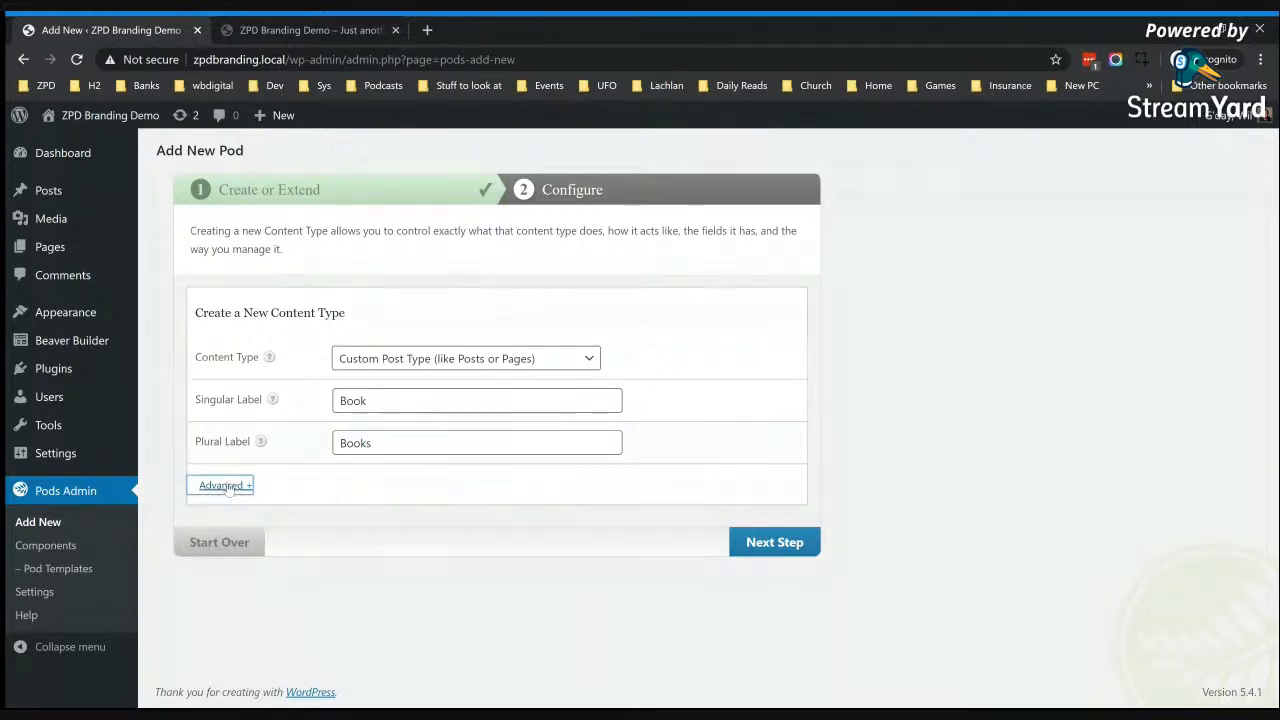
{"action": "left_click", "coordinate": [229, 487]}
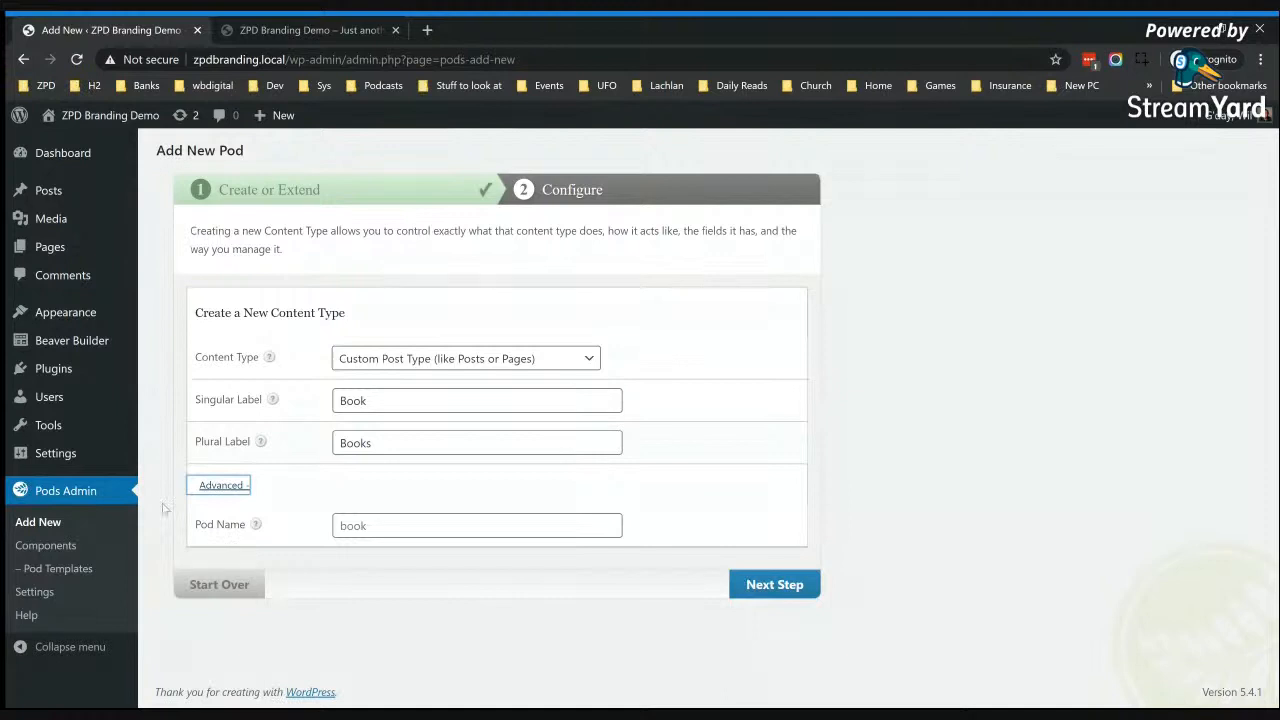
{"action": "left_click", "coordinate": [220, 488]}
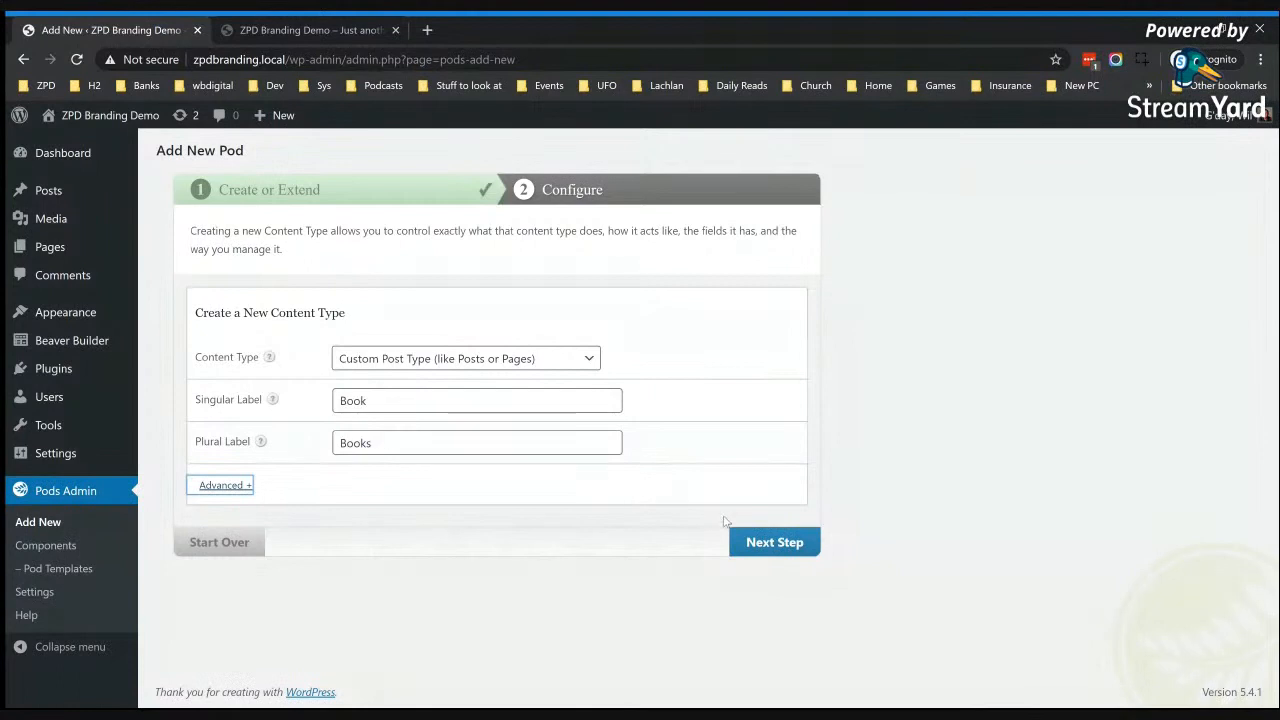
{"action": "left_click", "coordinate": [762, 548]}
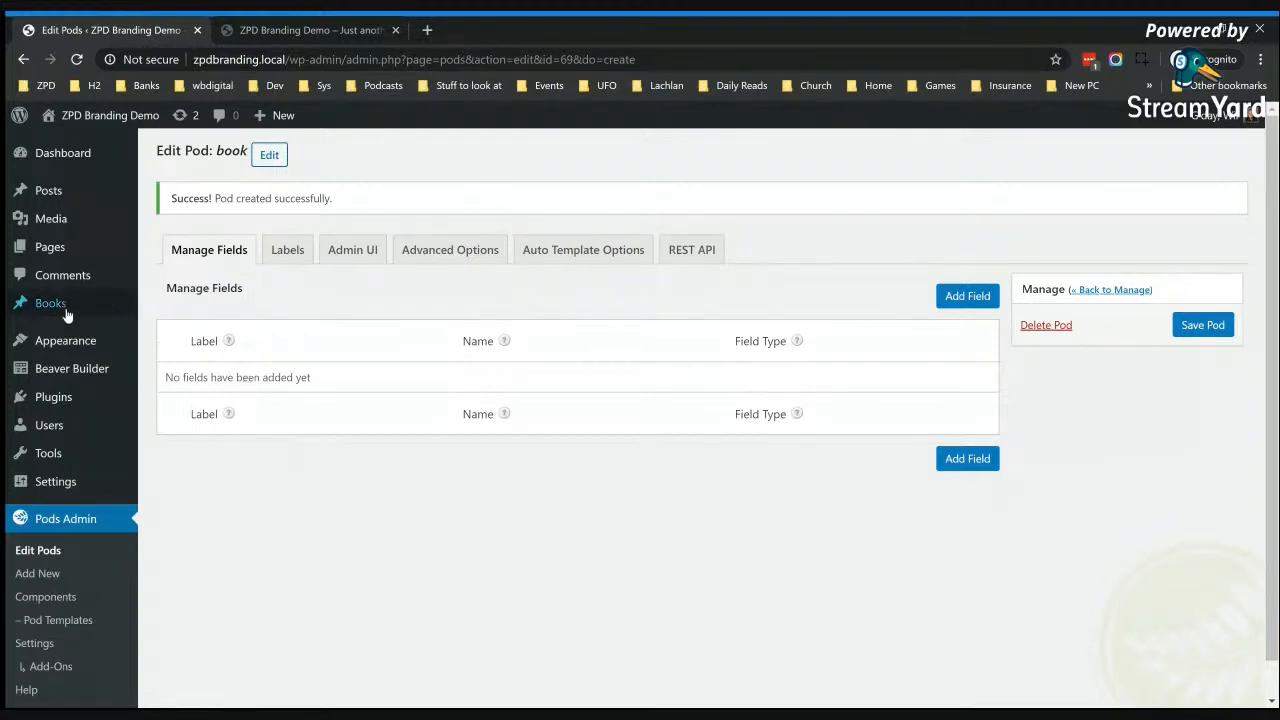
Step: Set the book pod's Add New label to "Add New Book" and save the pod
{"action": "mouse_move", "coordinate": [39, 306]}
{"action": "left_click", "coordinate": [289, 252]}
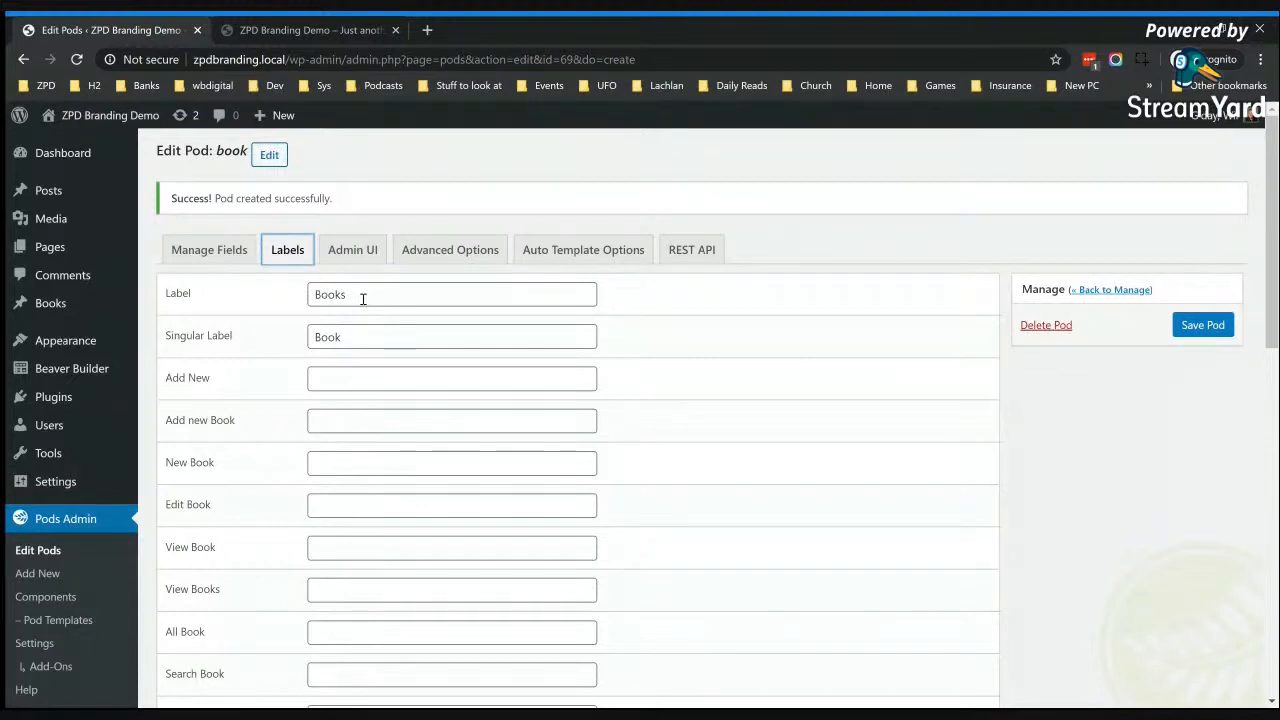
{"action": "mouse_move", "coordinate": [106, 313]}
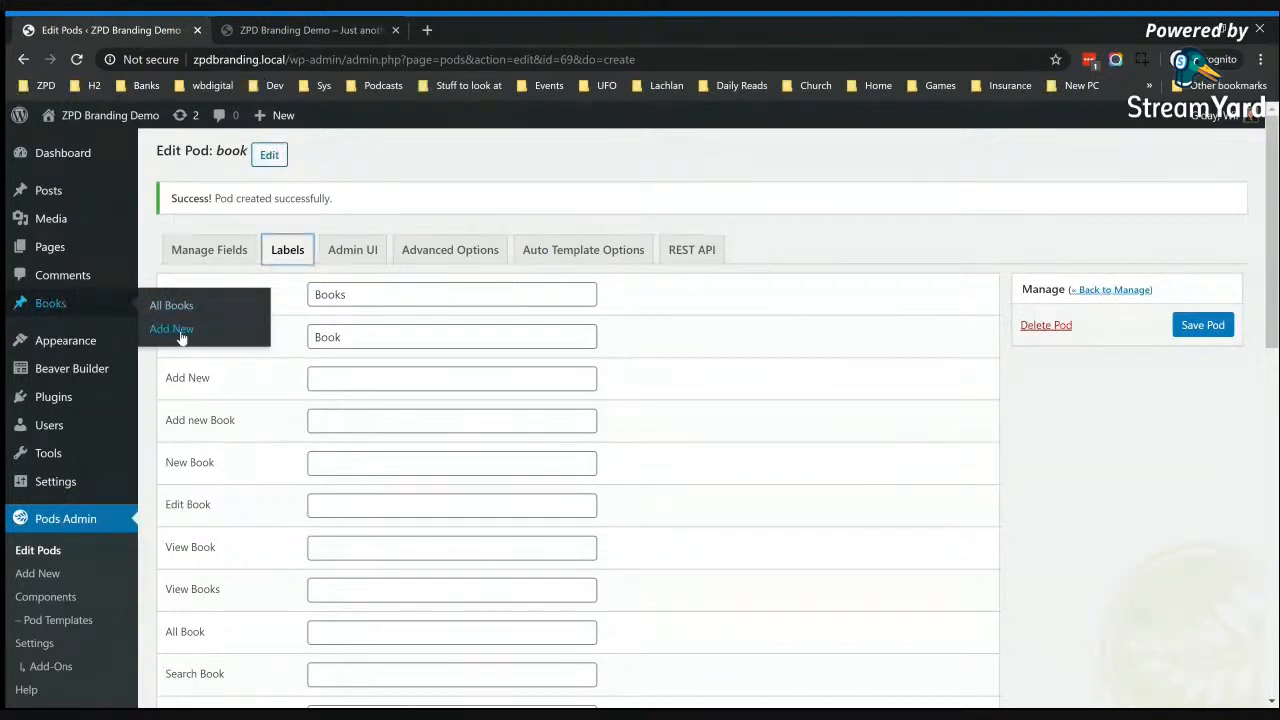
{"action": "left_click", "coordinate": [355, 377]}
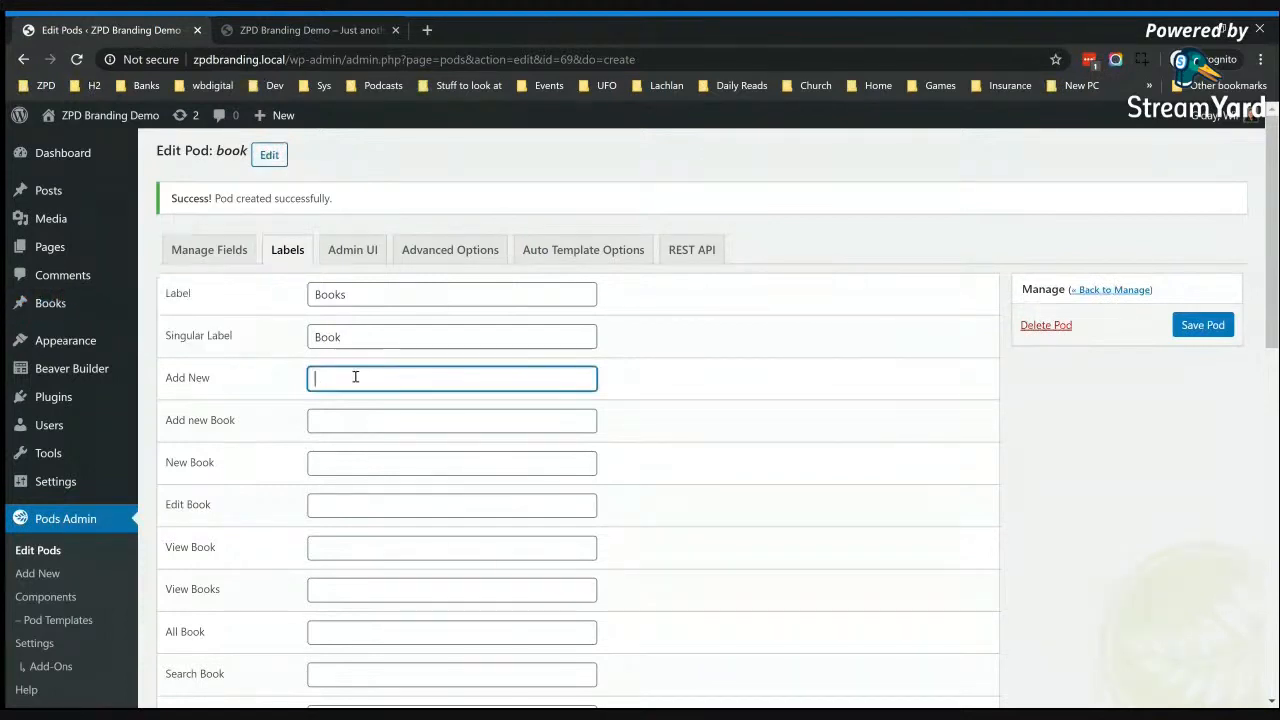
{"action": "type", "text": "Add New Book"}
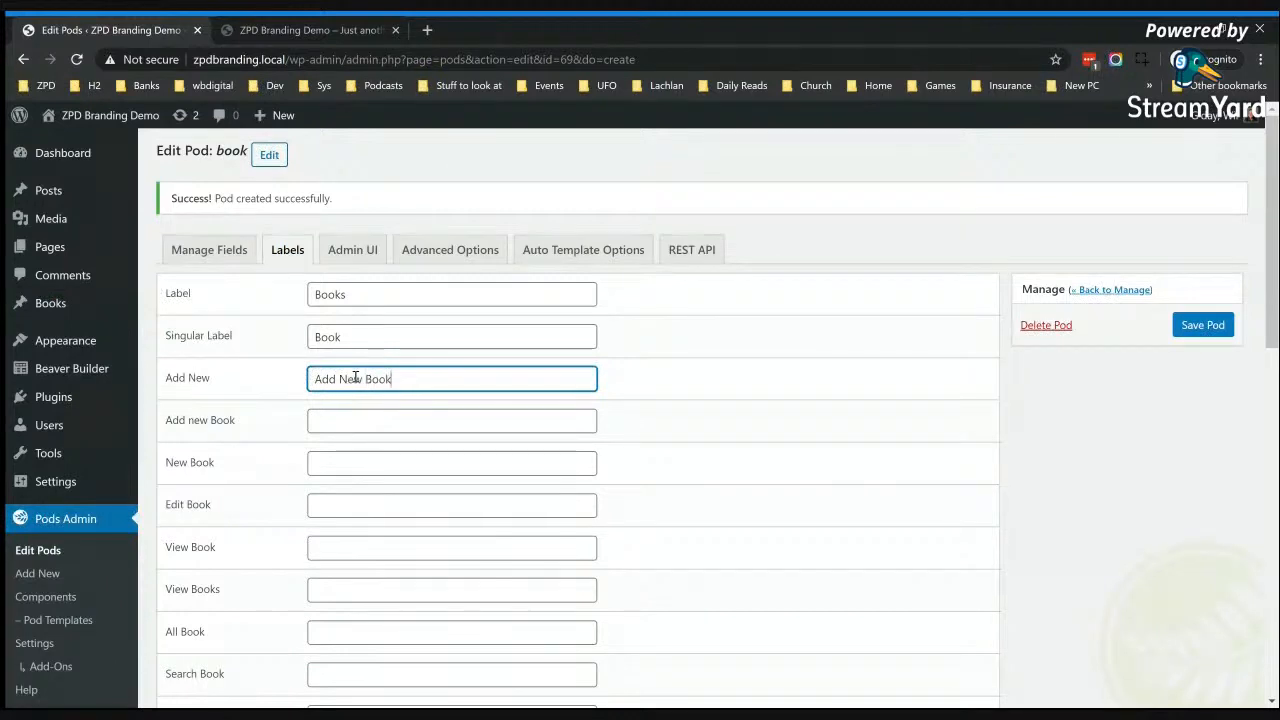
{"action": "left_click", "coordinate": [1204, 326]}
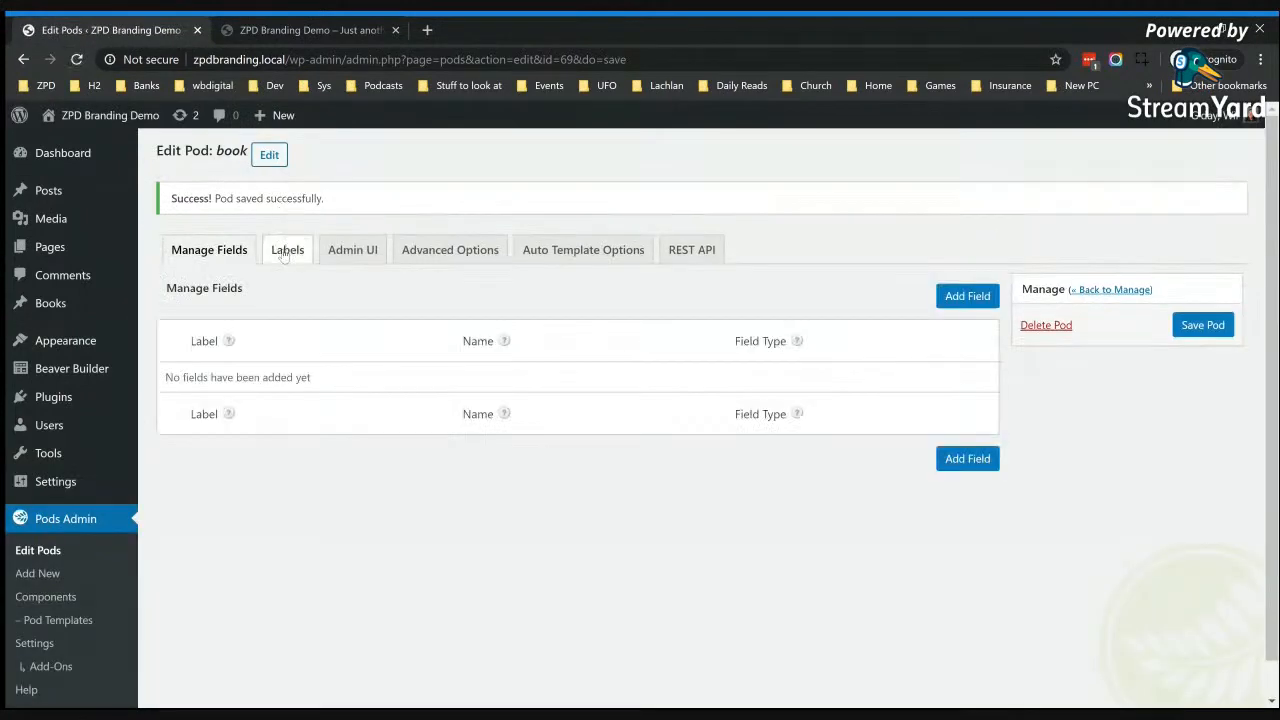
Step: Review the book pod's label settings, from the basic labels through the featured image and list labels
{"action": "left_click", "coordinate": [287, 251]}
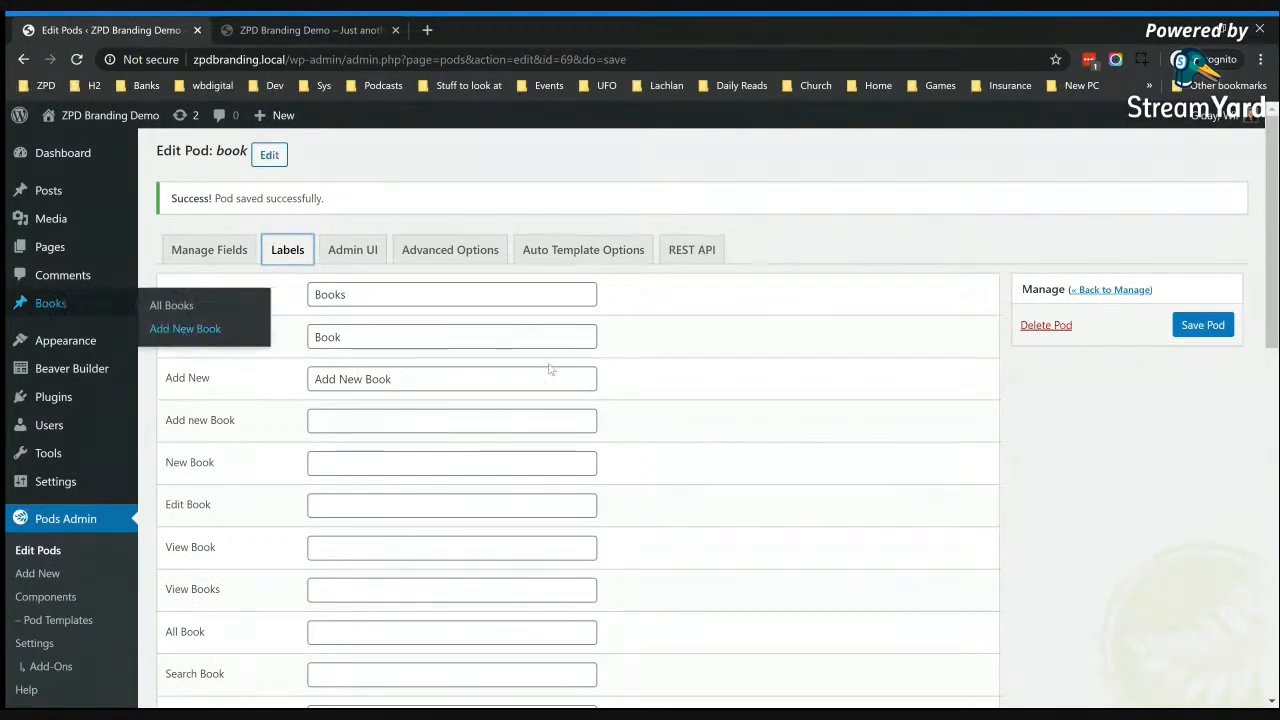
{"action": "scroll", "coordinate": [694, 486], "scroll_direction": "down", "scroll_amount": 2}
{"action": "scroll", "coordinate": [448, 414], "scroll_direction": "down", "scroll_amount": 2}
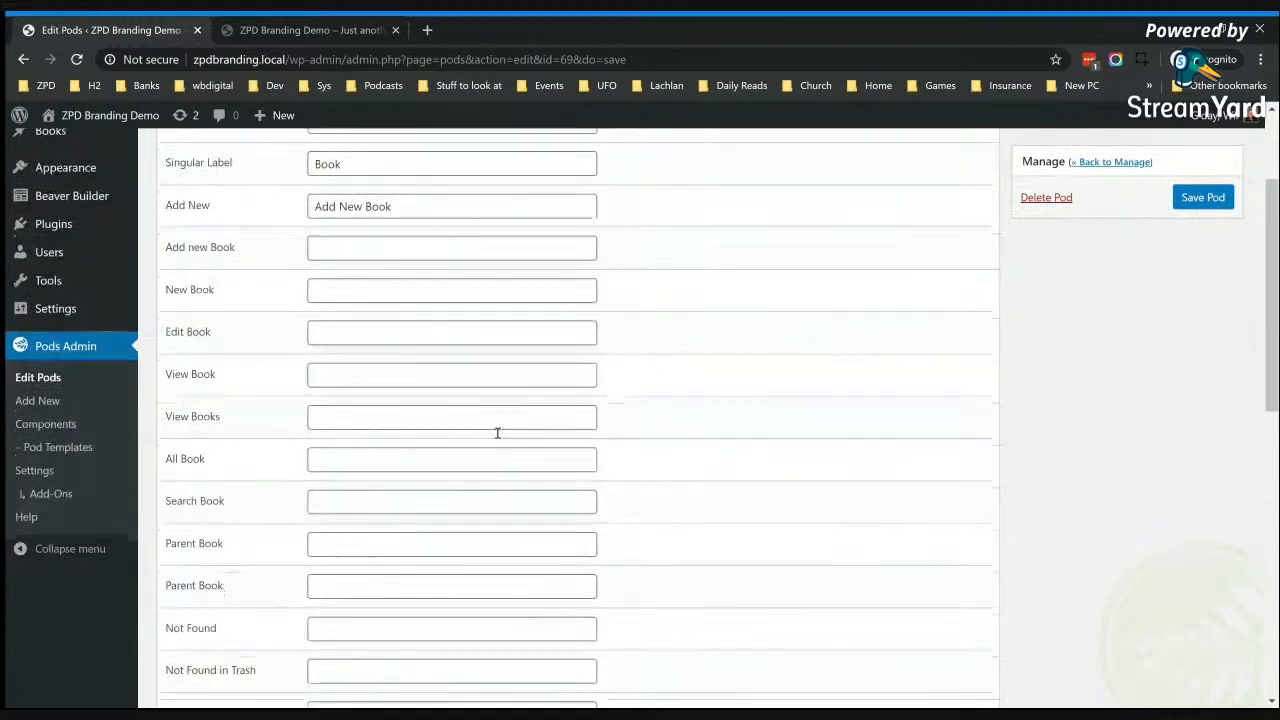
{"action": "scroll", "coordinate": [403, 423], "scroll_direction": "down", "scroll_amount": 1}
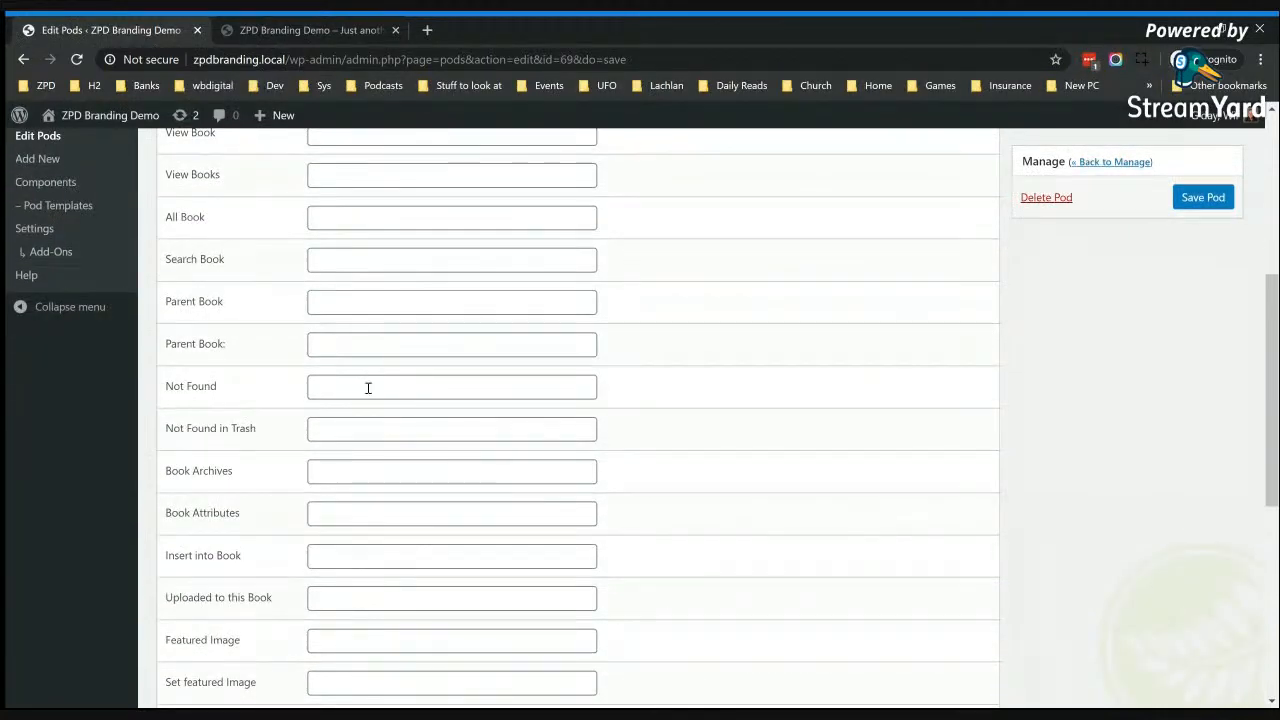
{"action": "scroll", "coordinate": [421, 485], "scroll_direction": "down", "scroll_amount": 2}
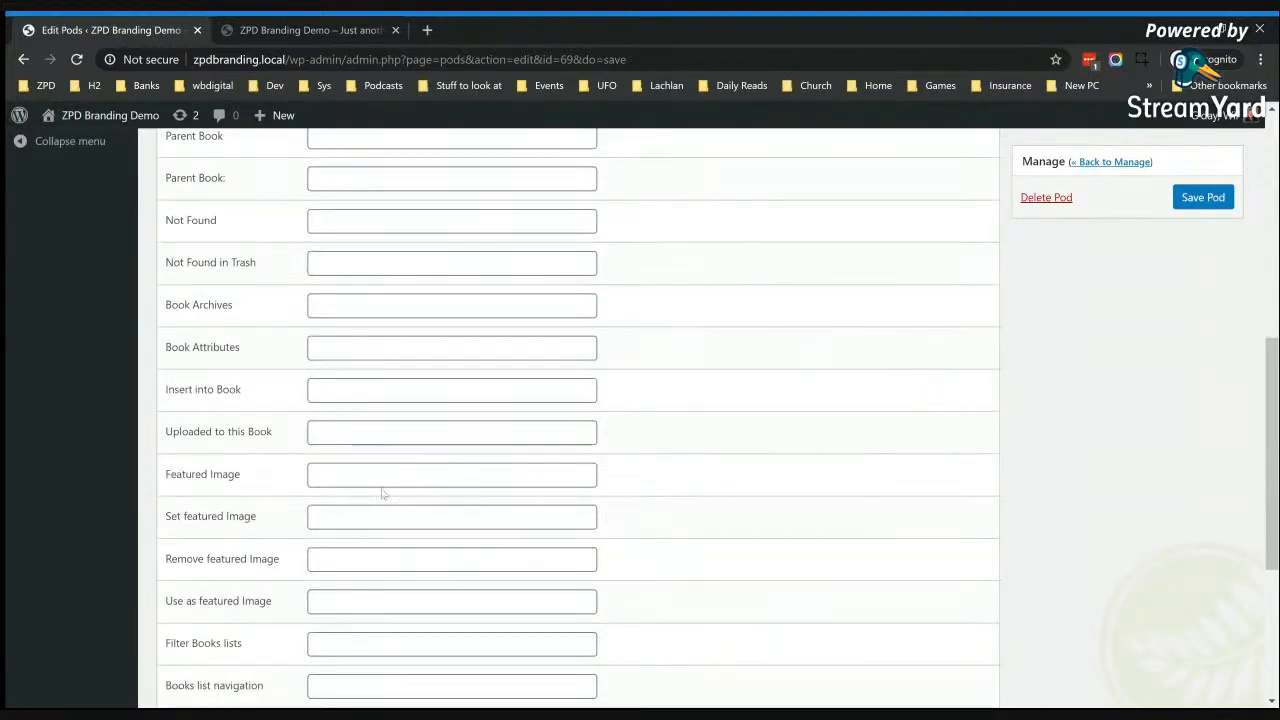
{"action": "scroll", "coordinate": [381, 490], "scroll_direction": "down", "scroll_amount": 1}
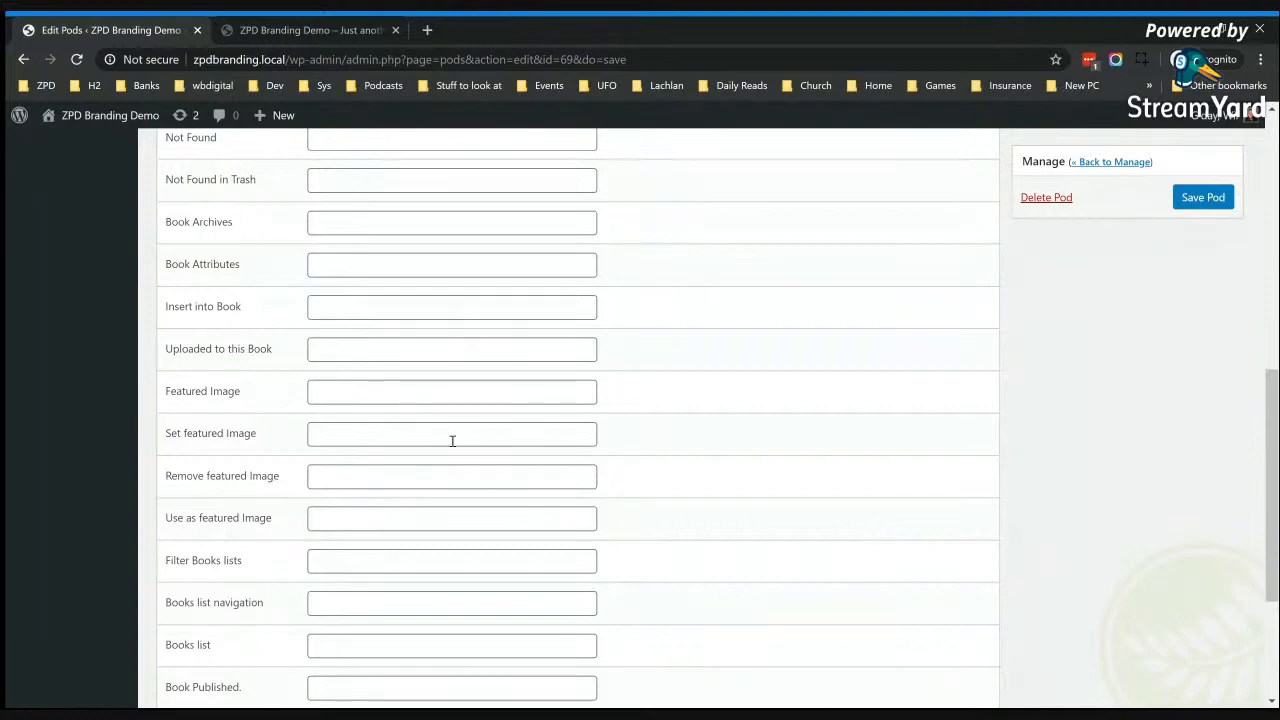
{"action": "scroll", "coordinate": [451, 440], "scroll_direction": "up", "scroll_amount": 8}
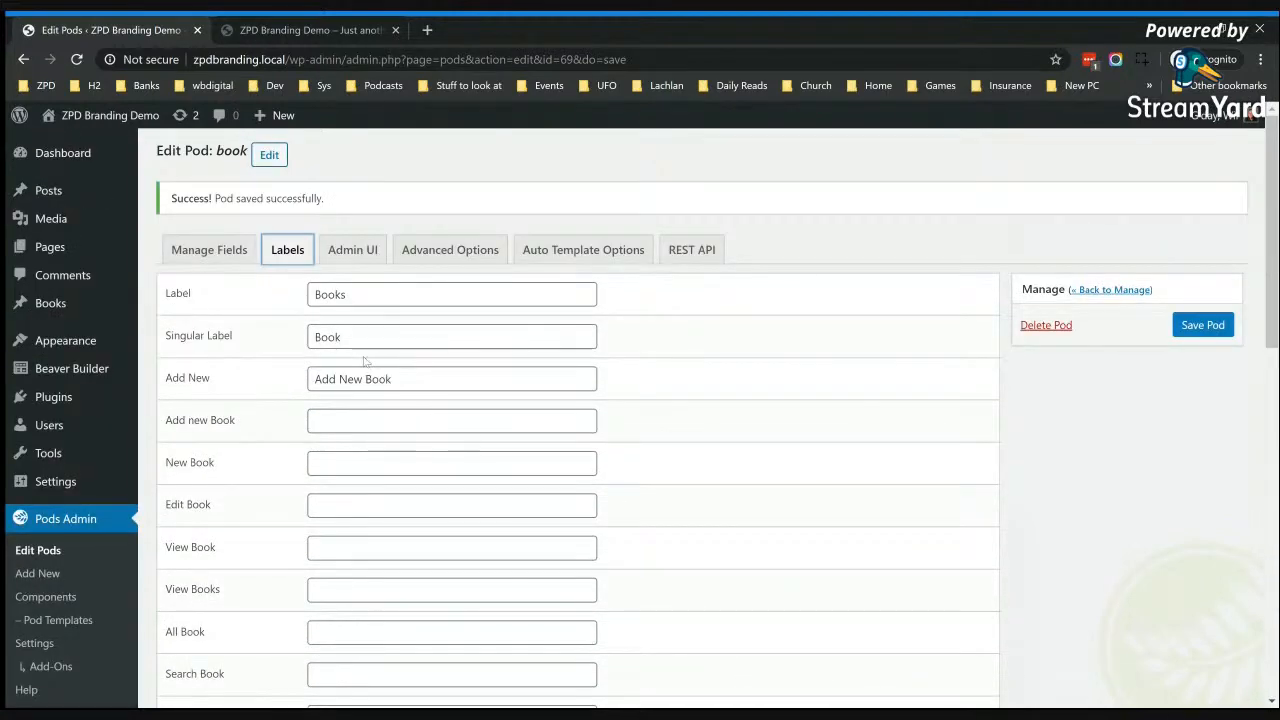
Step: Set the book pod's admin menu icon to dashicons-book-alt and save the pod
{"action": "left_click", "coordinate": [344, 253]}
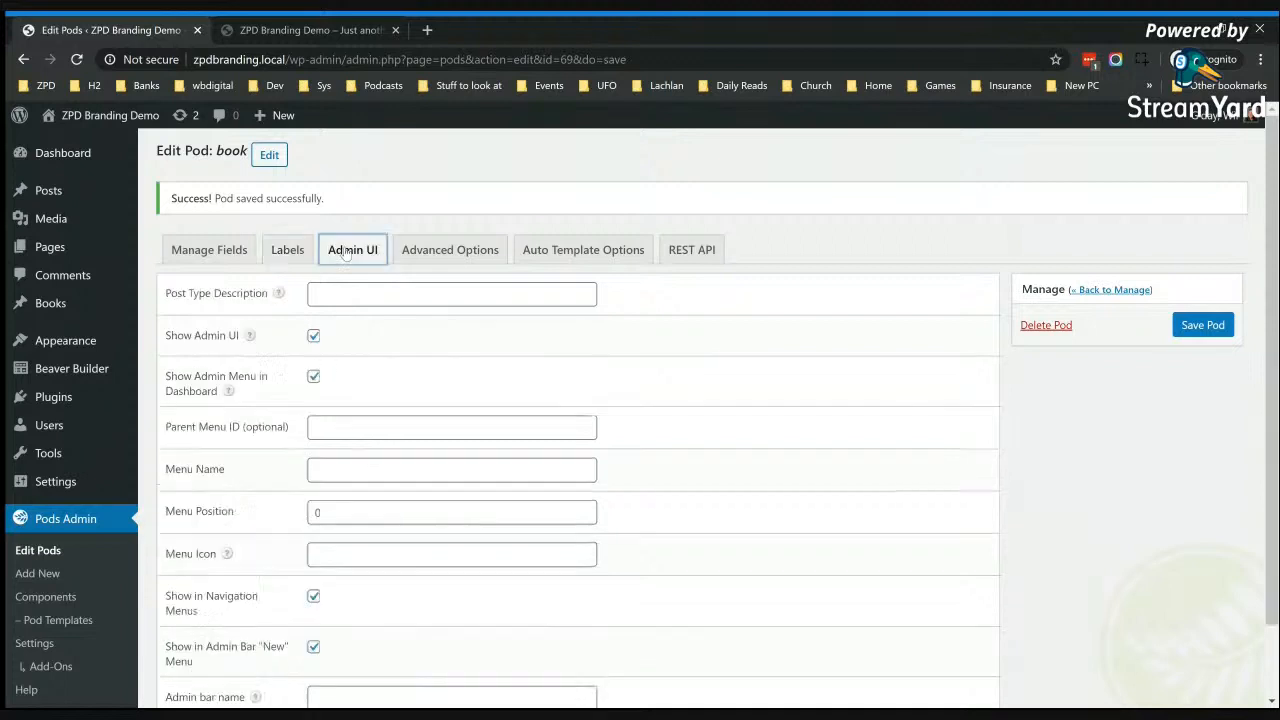
{"action": "left_click", "coordinate": [413, 292]}
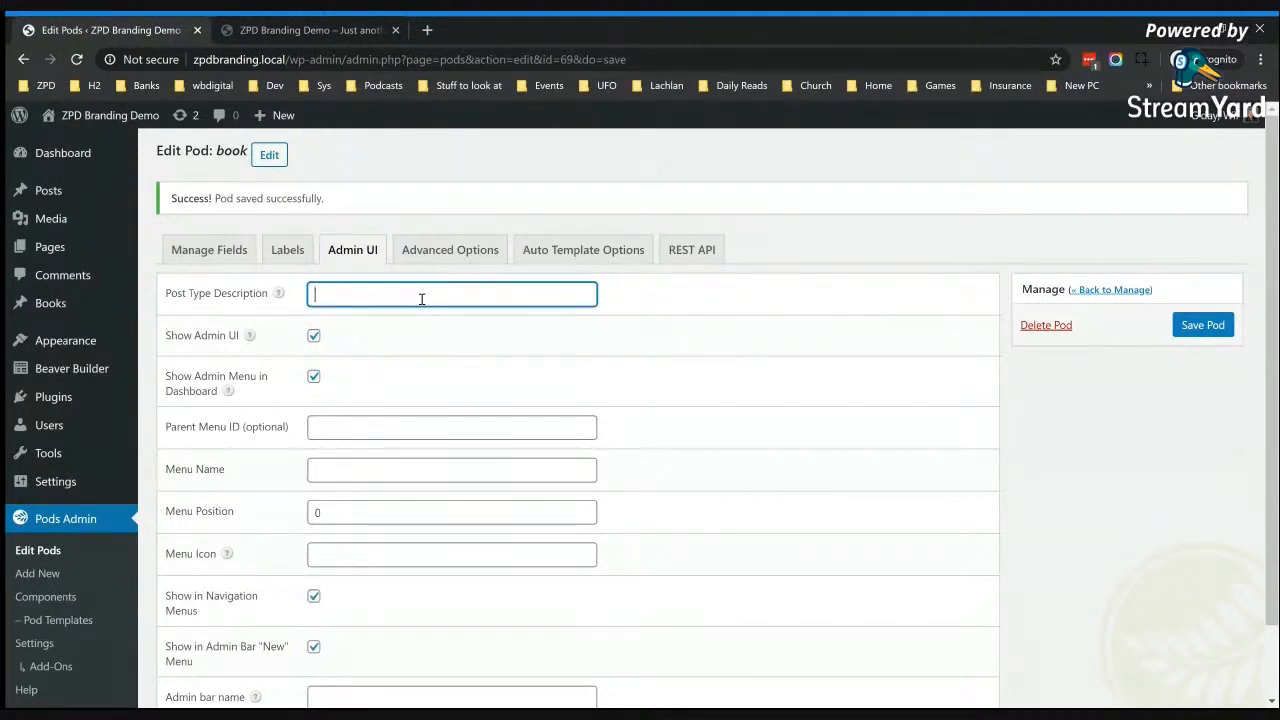
{"action": "scroll", "coordinate": [508, 366], "scroll_direction": "down", "scroll_amount": 2}
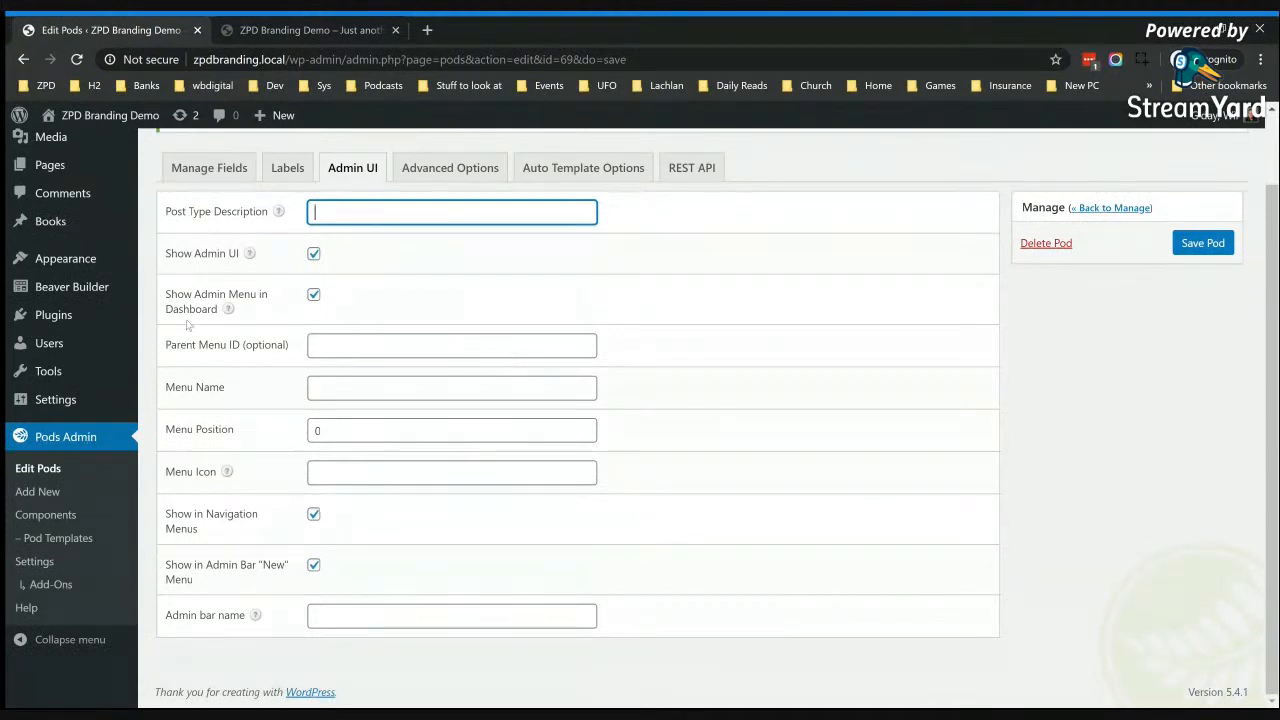
{"action": "mouse_move", "coordinate": [36, 290]}
{"action": "left_click", "coordinate": [331, 342]}
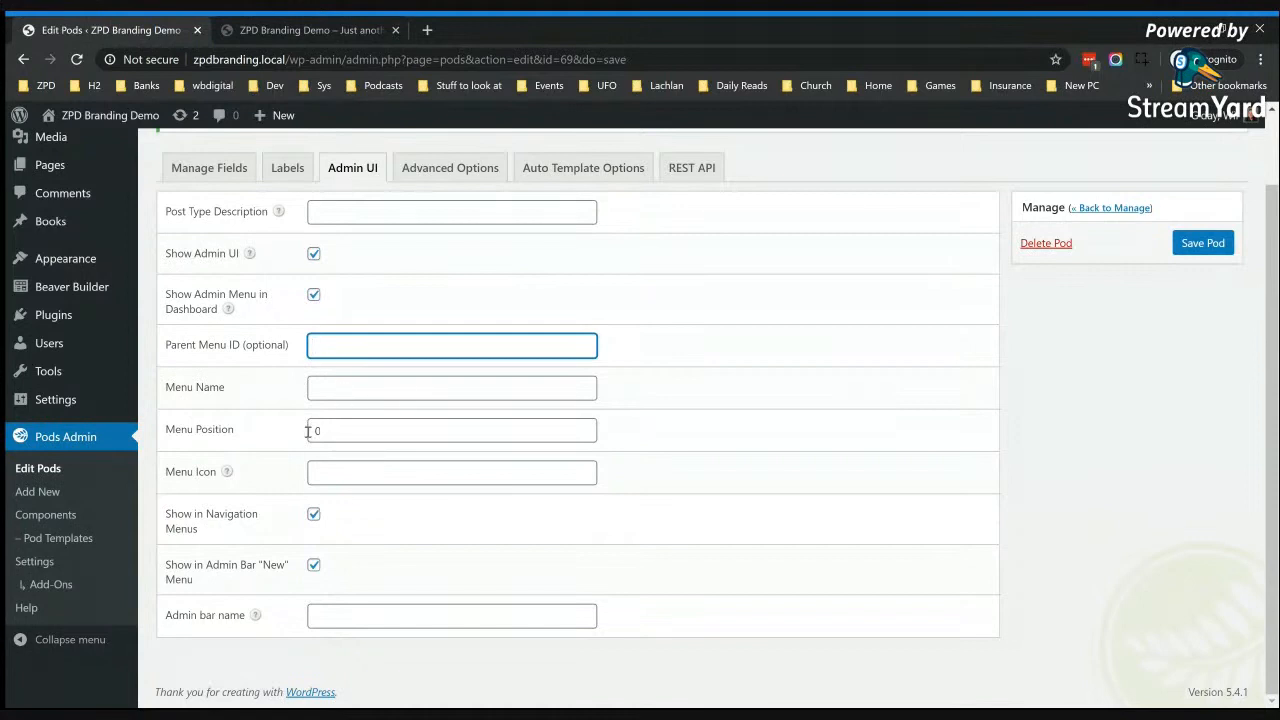
{"action": "left_click", "coordinate": [350, 430]}
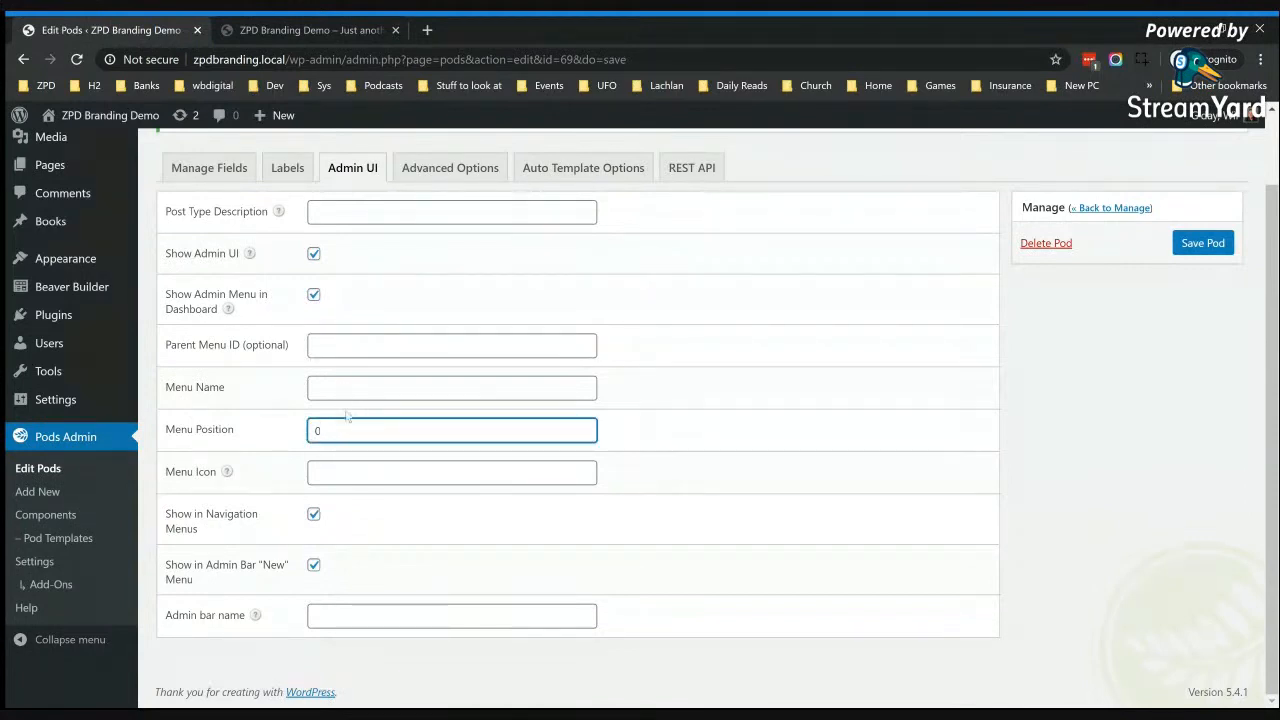
{"action": "left_click", "coordinate": [328, 474]}
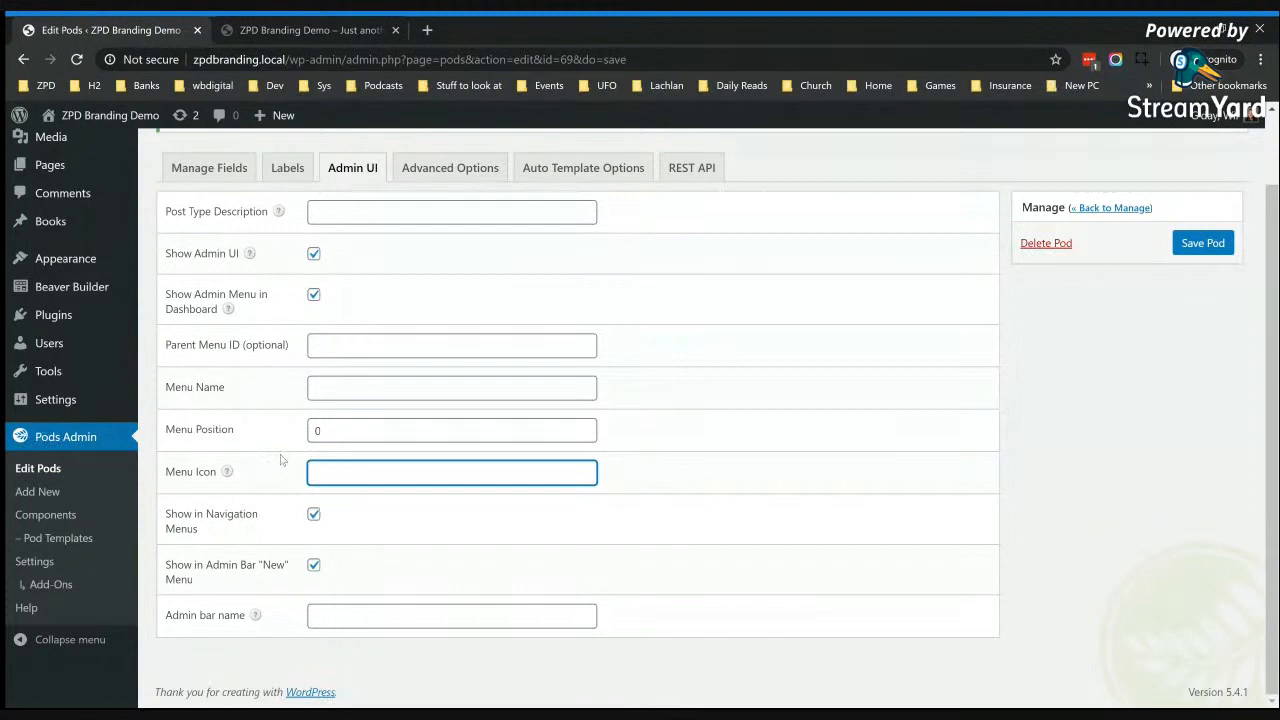
{"action": "mouse_move", "coordinate": [24, 232]}
{"action": "key", "text": "alt+Tab"}
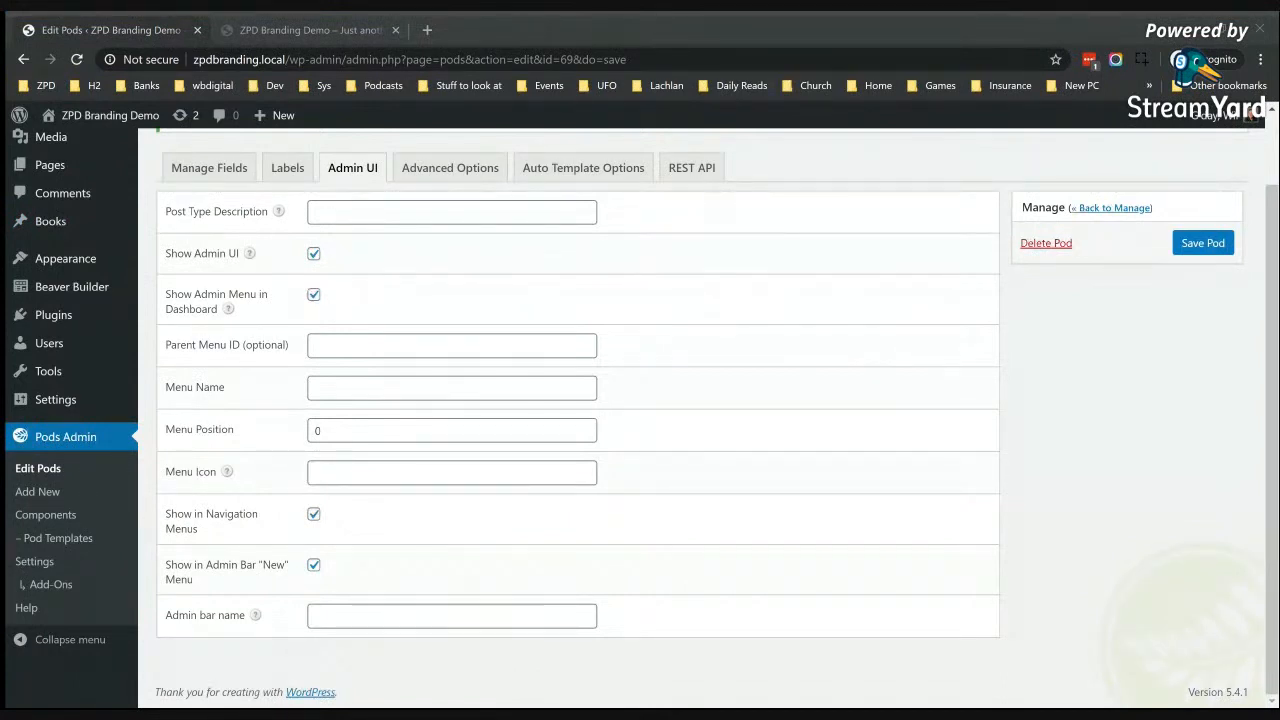
{"action": "key", "text": "alt+Tab"}
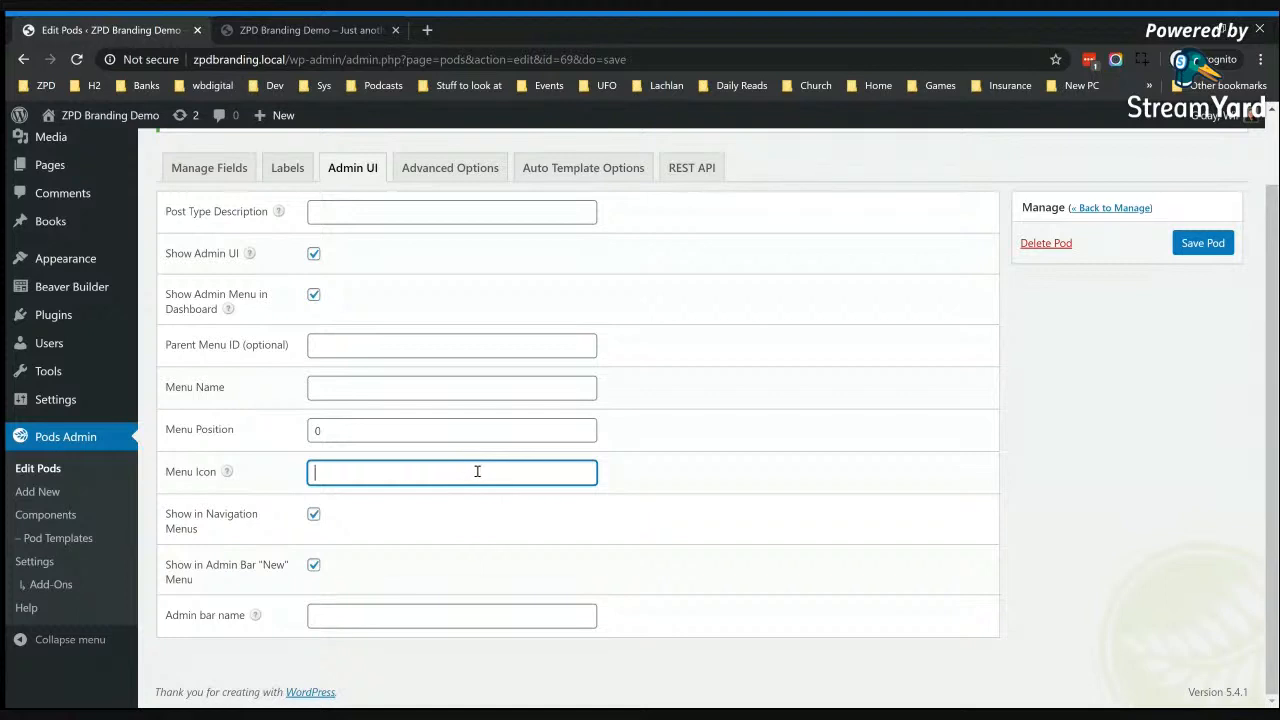
{"action": "type", "text": "dashicons-book-alt"}
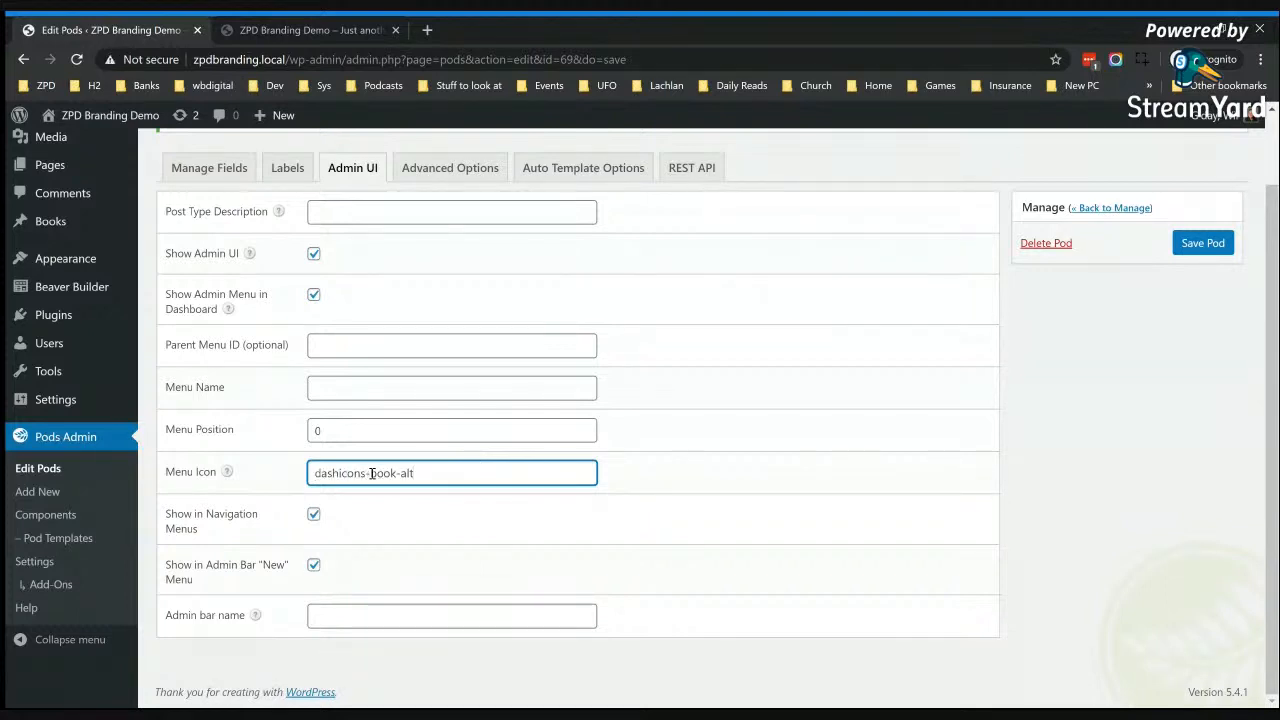
{"action": "left_click", "coordinate": [1202, 243]}
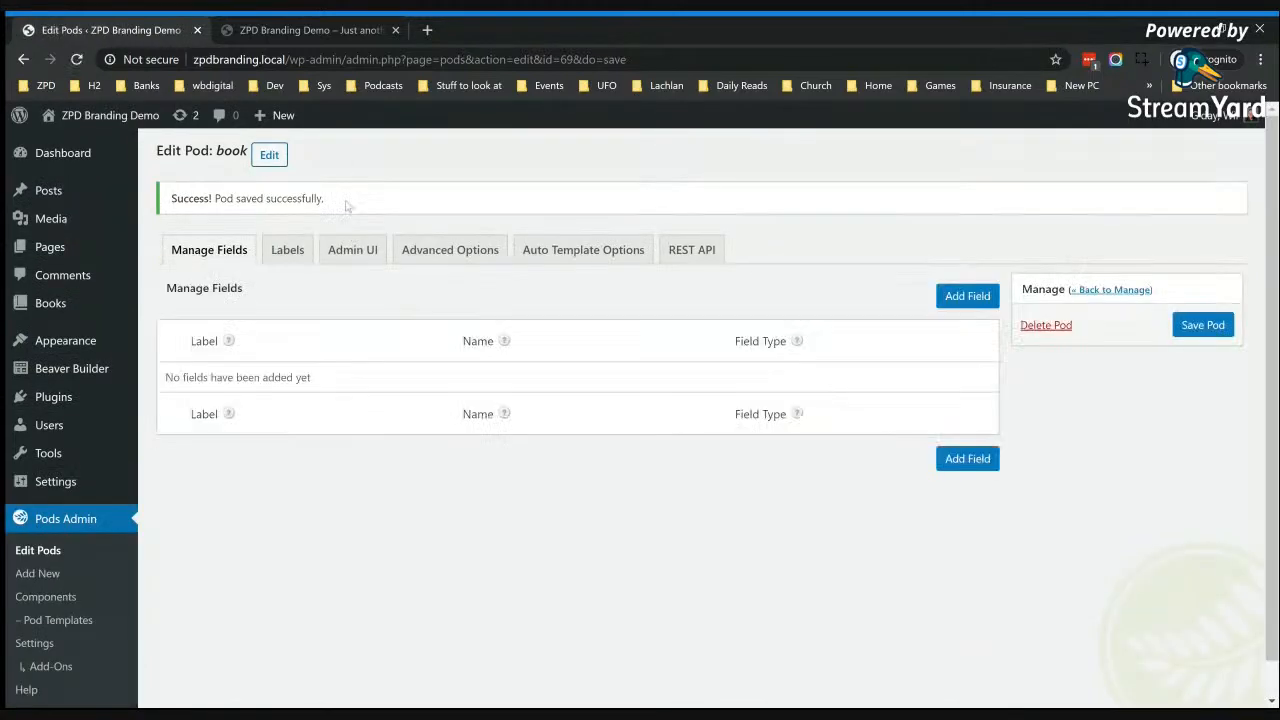
Step: Review the book pod's Admin UI settings, from the post type description through the menu options to the admin bar name
{"action": "left_click", "coordinate": [350, 250]}
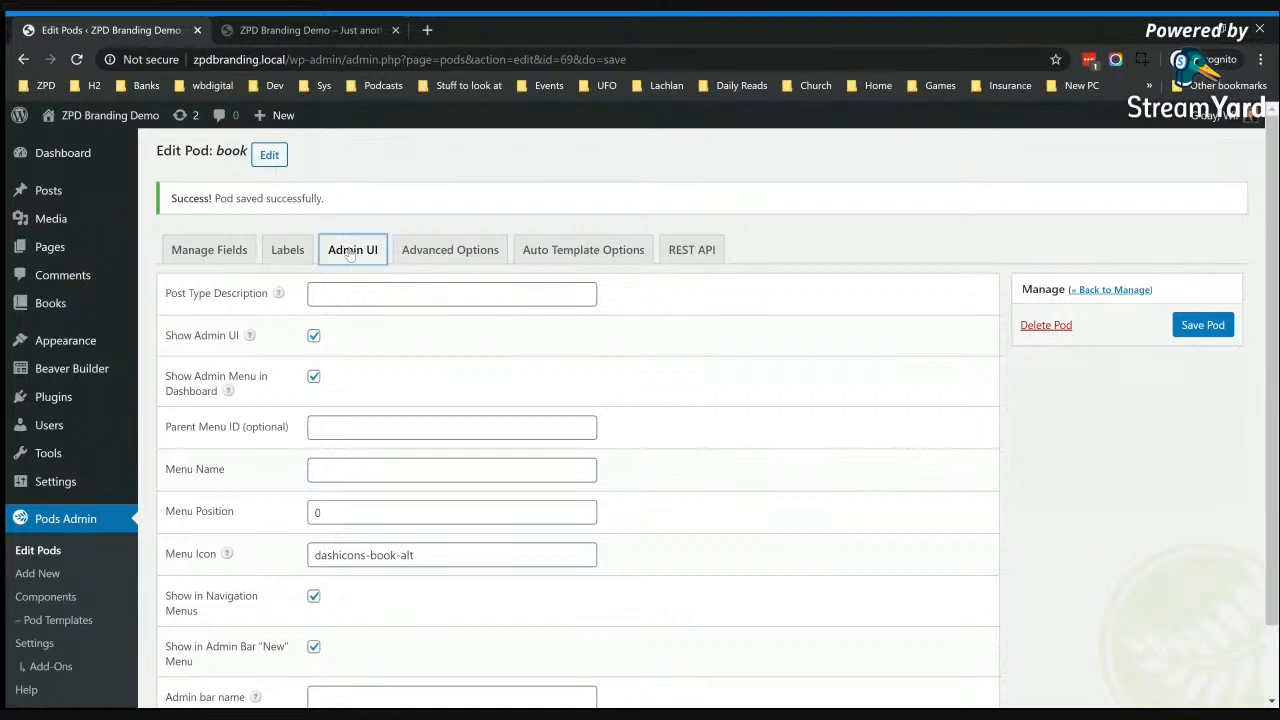
{"action": "mouse_move", "coordinate": [48, 310]}
{"action": "scroll", "coordinate": [491, 543], "scroll_direction": "down", "scroll_amount": 1}
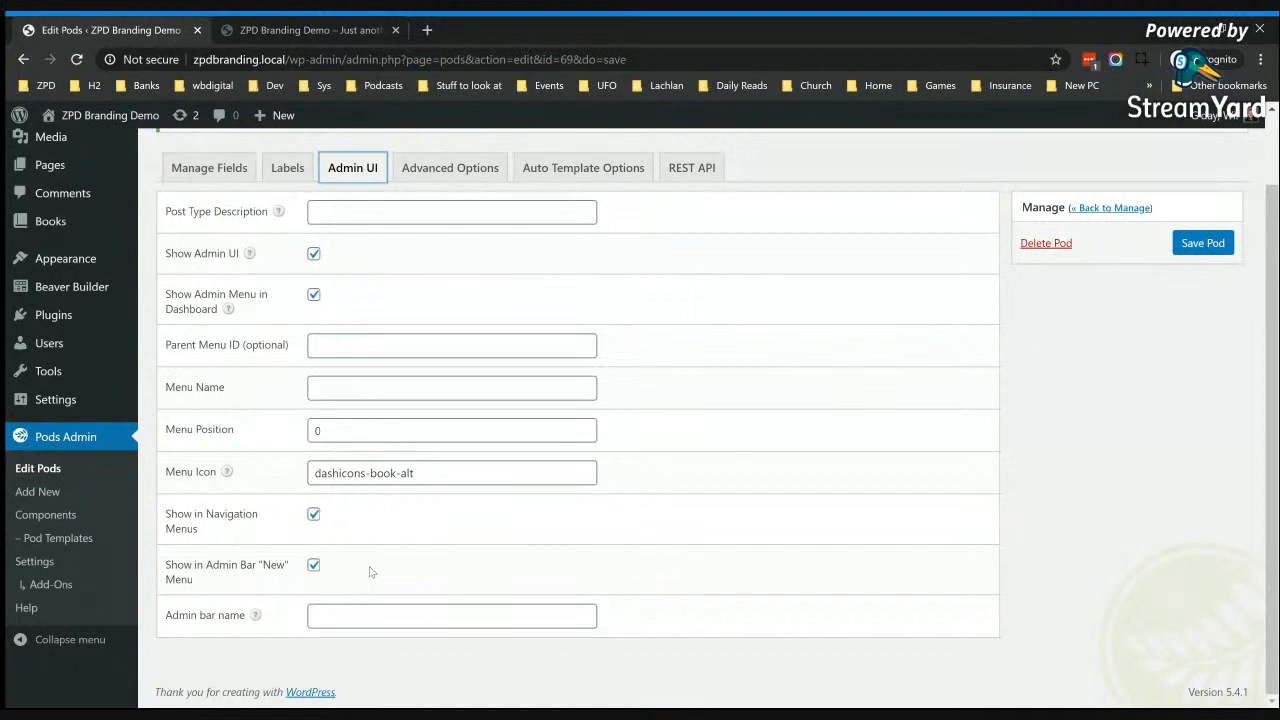
Step: Review the book pod's advanced options, from visibility and rewrite settings through supports and built-in taxonomies, and check its REST API setting
{"action": "left_click", "coordinate": [440, 166]}
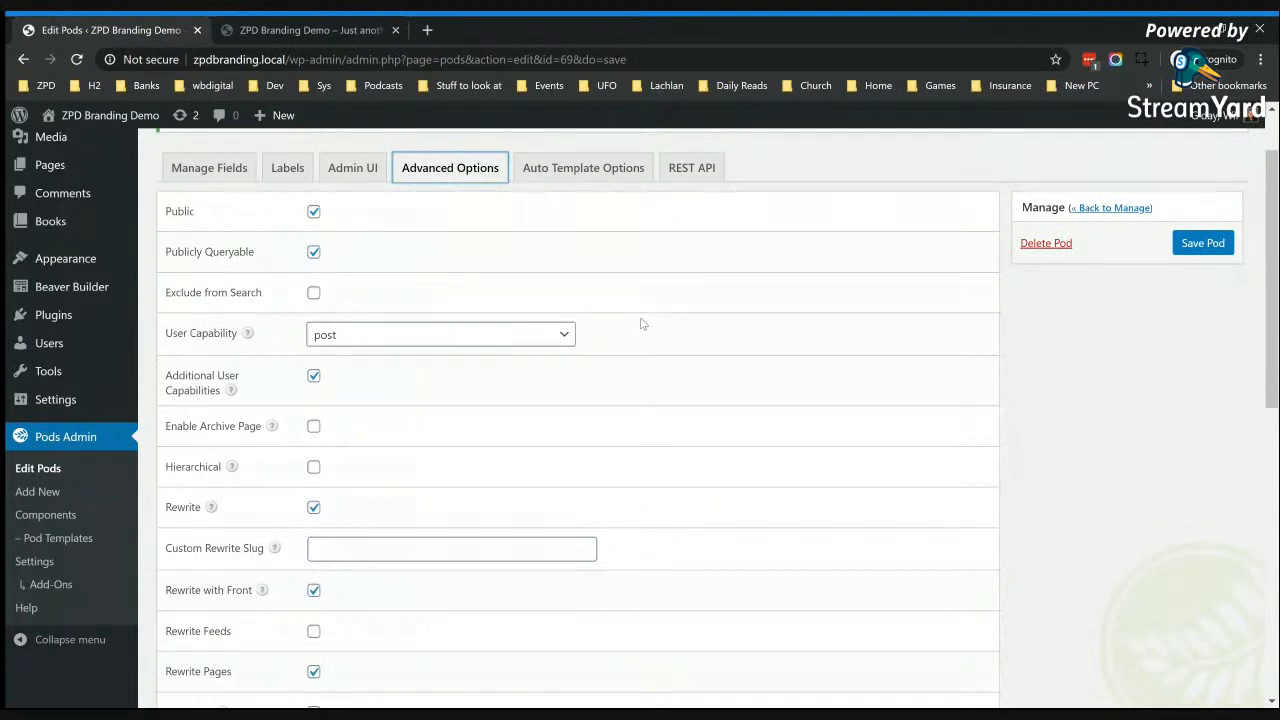
{"action": "left_click", "coordinate": [313, 252]}
{"action": "scroll", "coordinate": [357, 429], "scroll_direction": "down", "scroll_amount": 1}
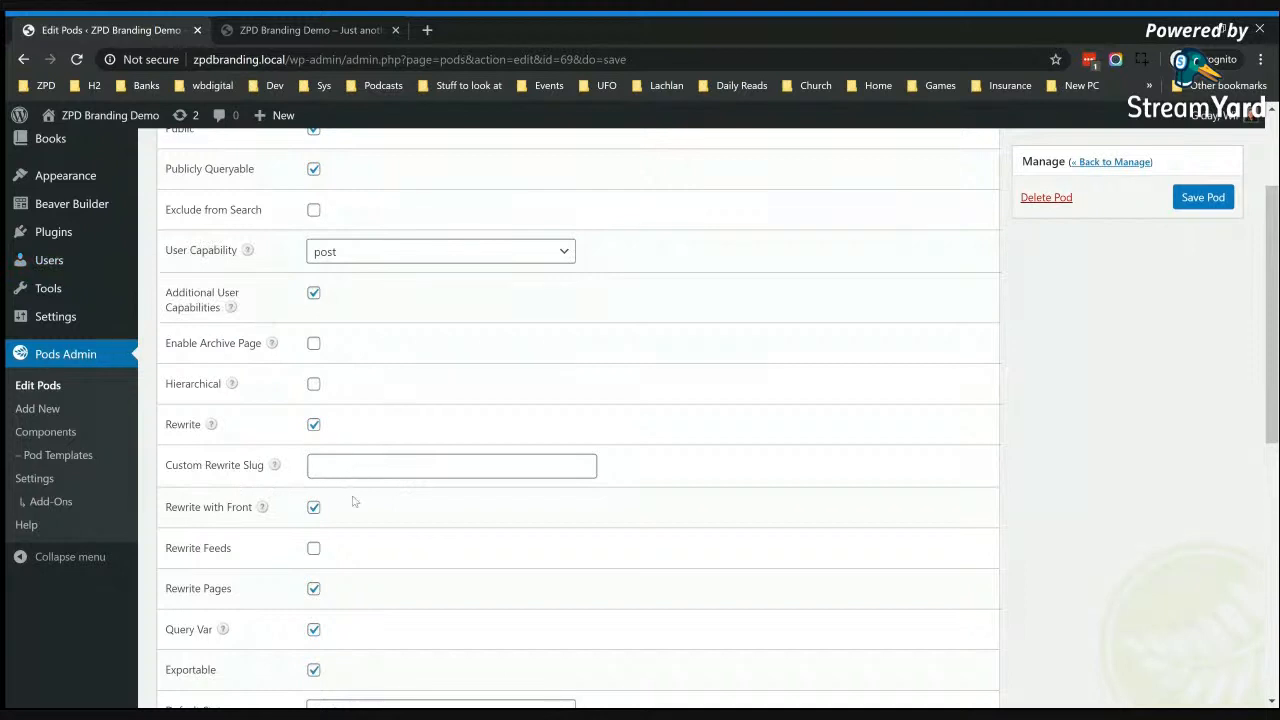
{"action": "scroll", "coordinate": [380, 548], "scroll_direction": "down", "scroll_amount": 2}
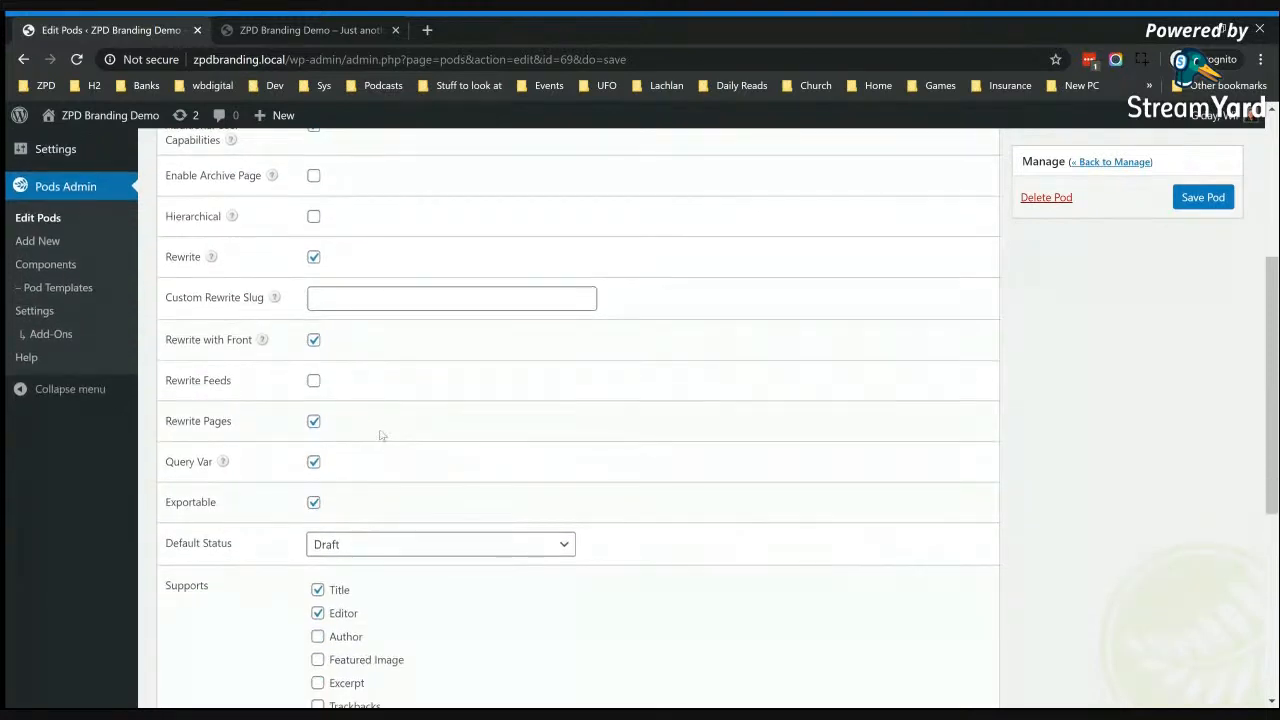
{"action": "scroll", "coordinate": [380, 432], "scroll_direction": "down", "scroll_amount": 2}
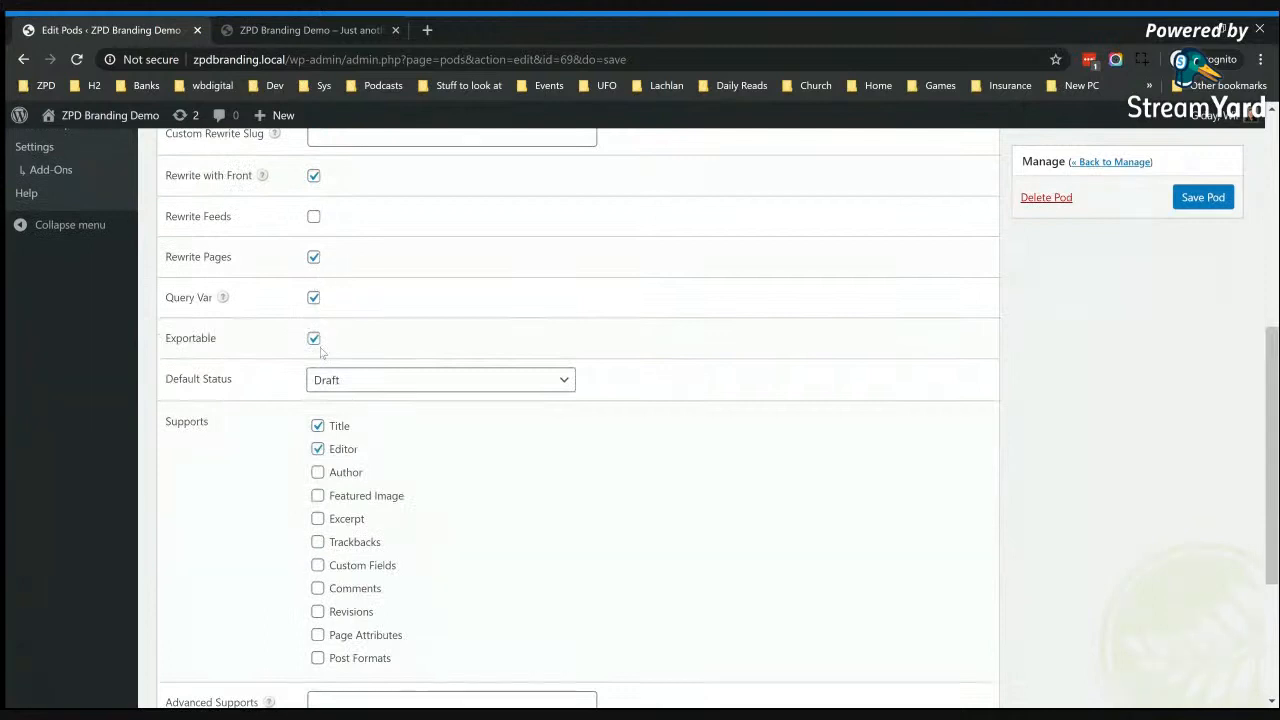
{"action": "scroll", "coordinate": [400, 468], "scroll_direction": "down", "scroll_amount": 1}
{"action": "scroll", "coordinate": [407, 470], "scroll_direction": "down", "scroll_amount": 2}
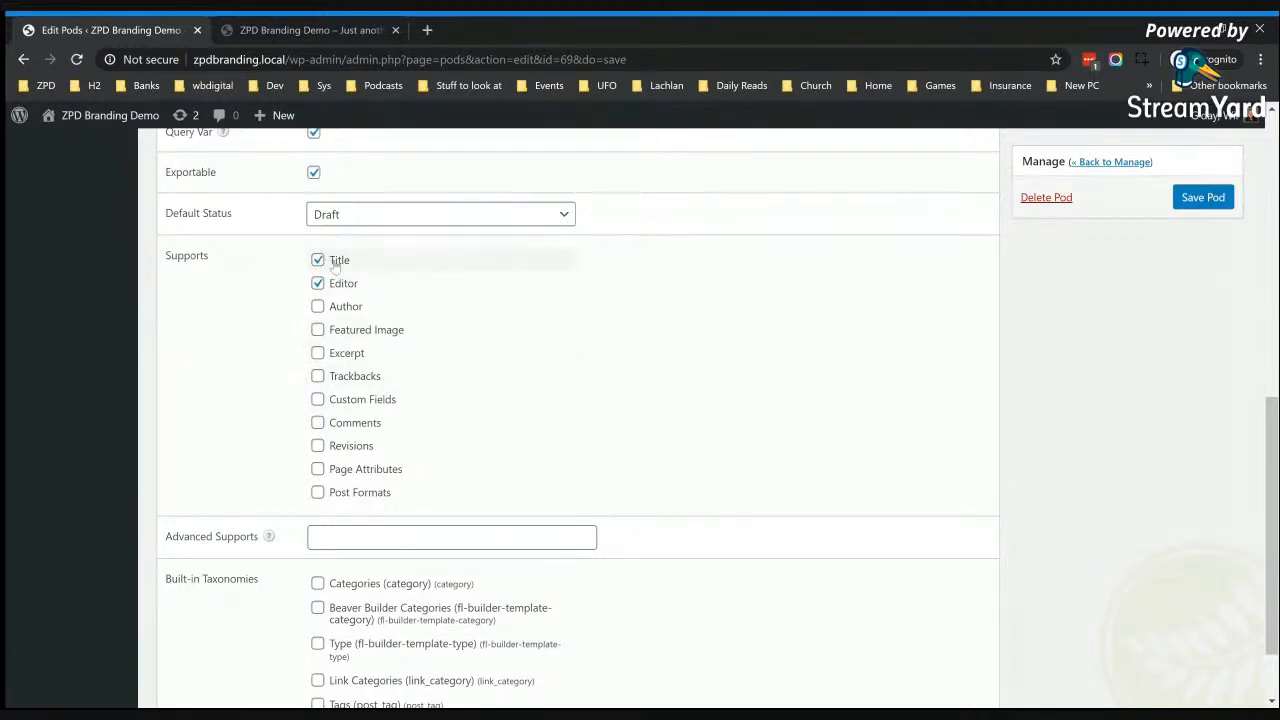
{"action": "scroll", "coordinate": [491, 491], "scroll_direction": "down", "scroll_amount": 2}
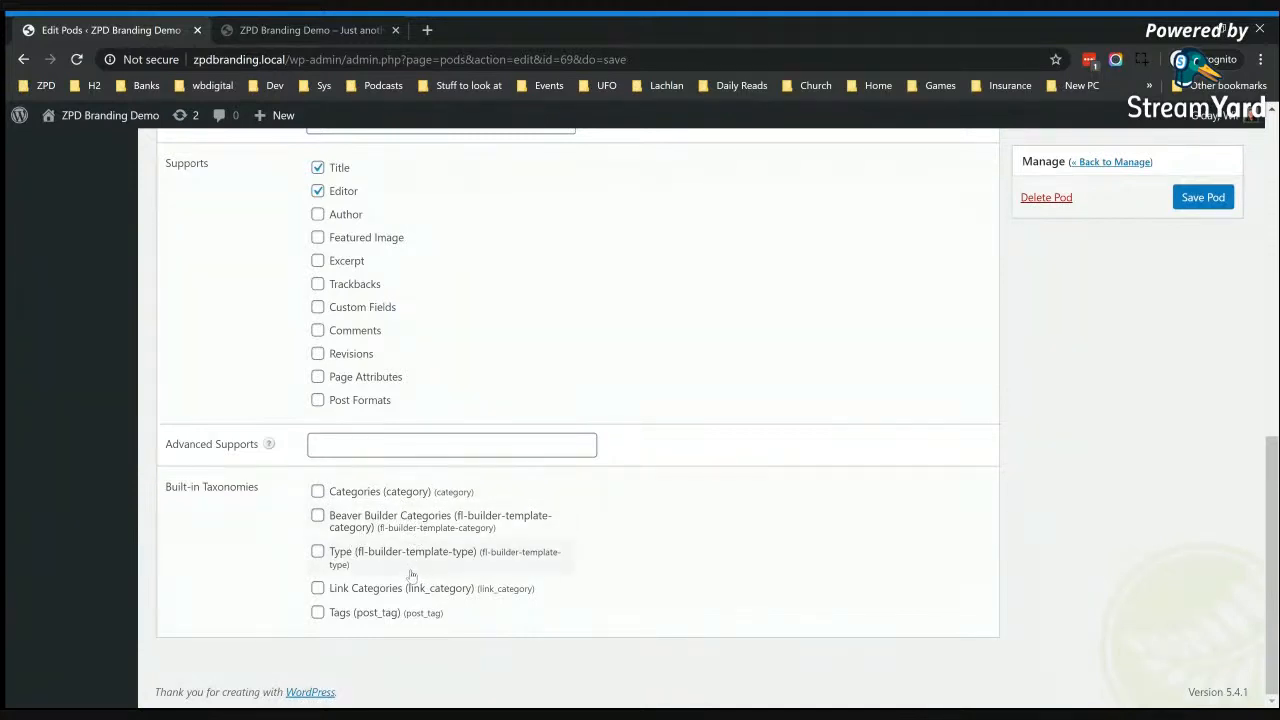
{"action": "scroll", "coordinate": [410, 570], "scroll_direction": "up", "scroll_amount": 15}
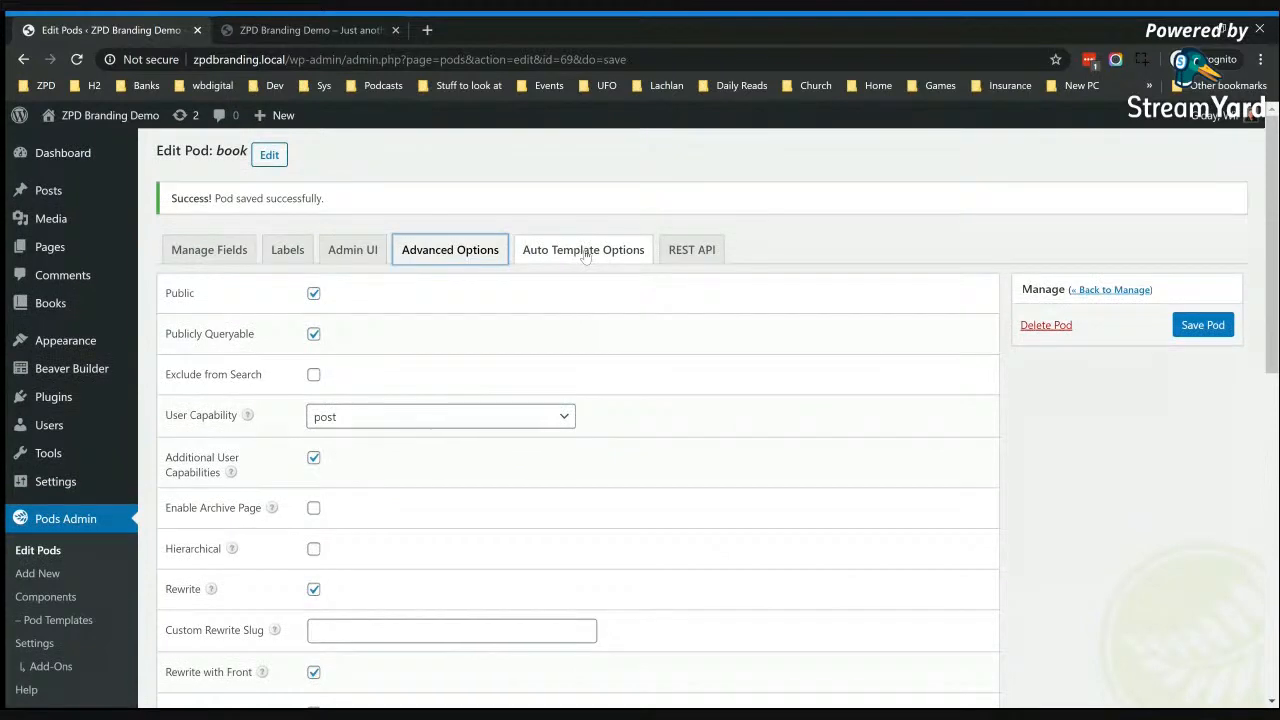
{"action": "left_click", "coordinate": [693, 255]}
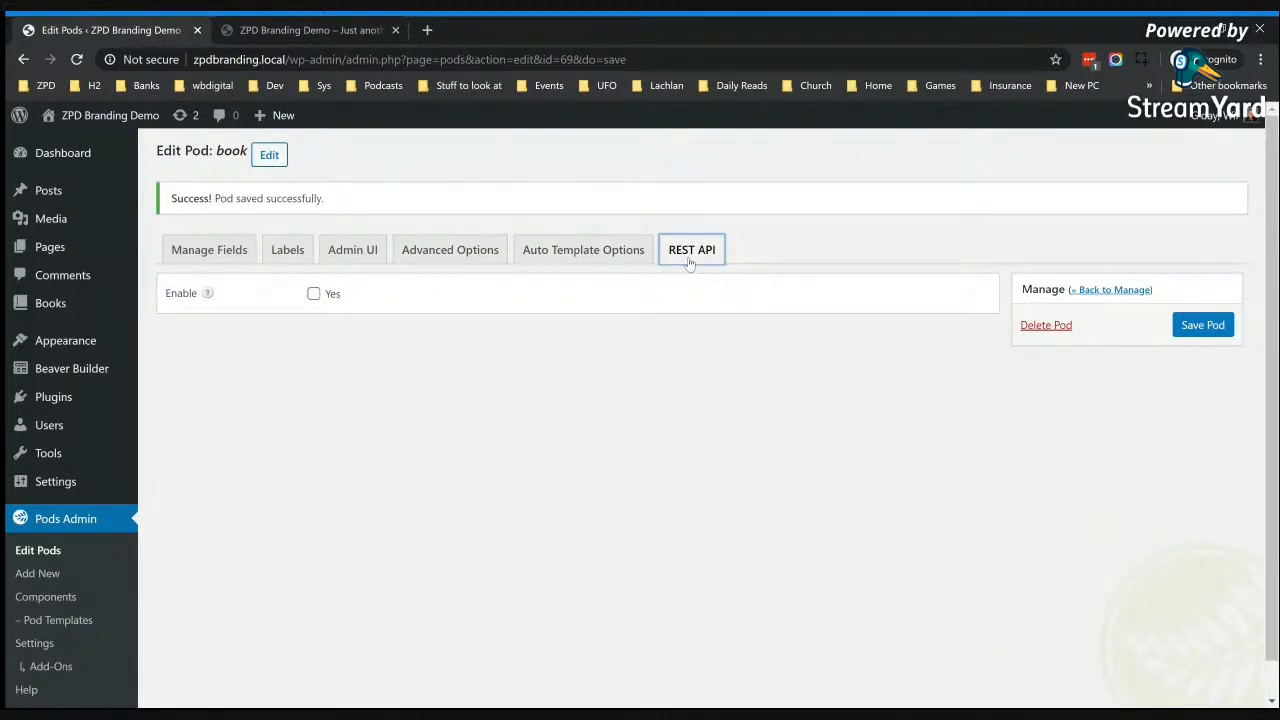
{"action": "left_click", "coordinate": [222, 253]}
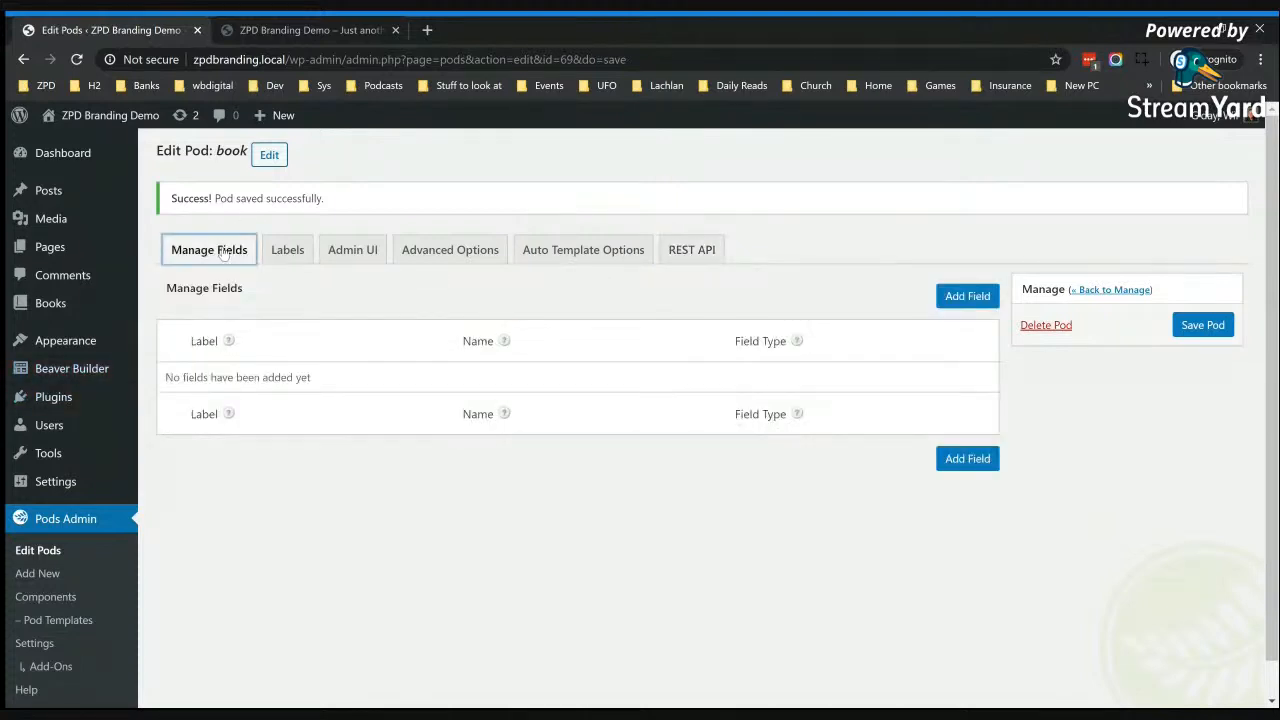
Step: Open the Add New Book editor in a separate browser tab and compare it with the pod's field list
{"action": "mouse_move", "coordinate": [127, 318]}
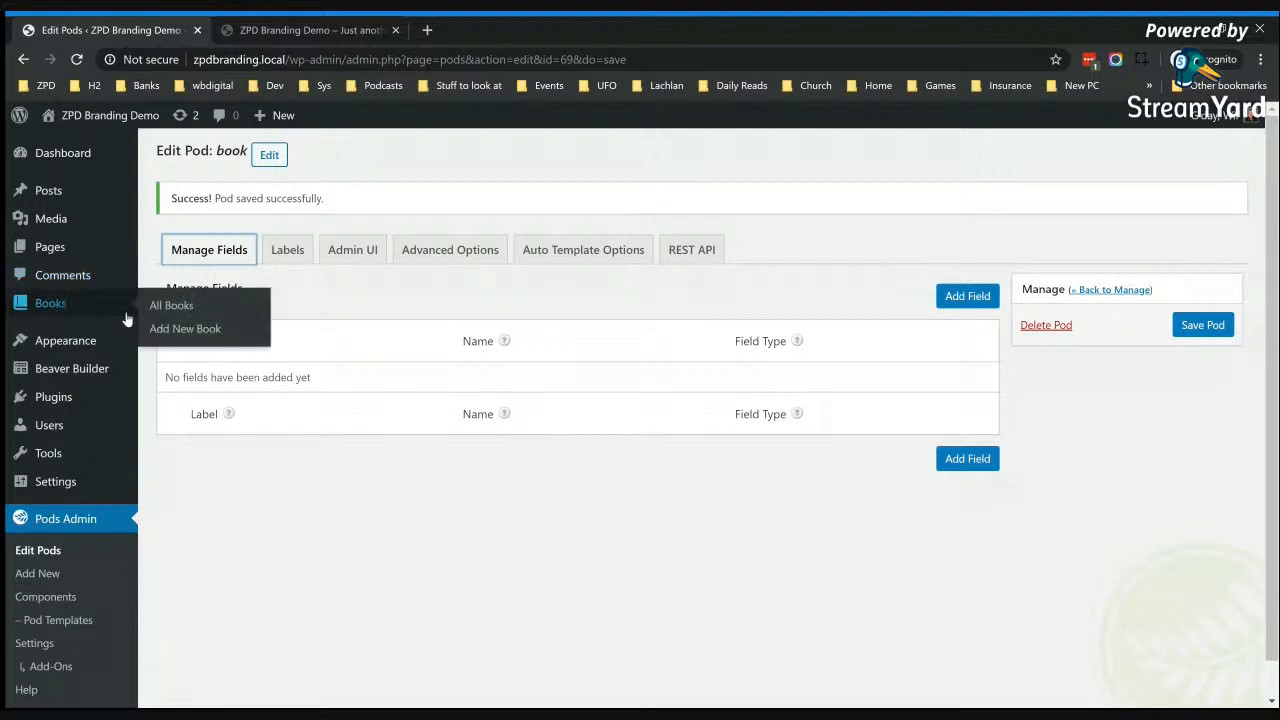
{"action": "left_click", "coordinate": [185, 335]}
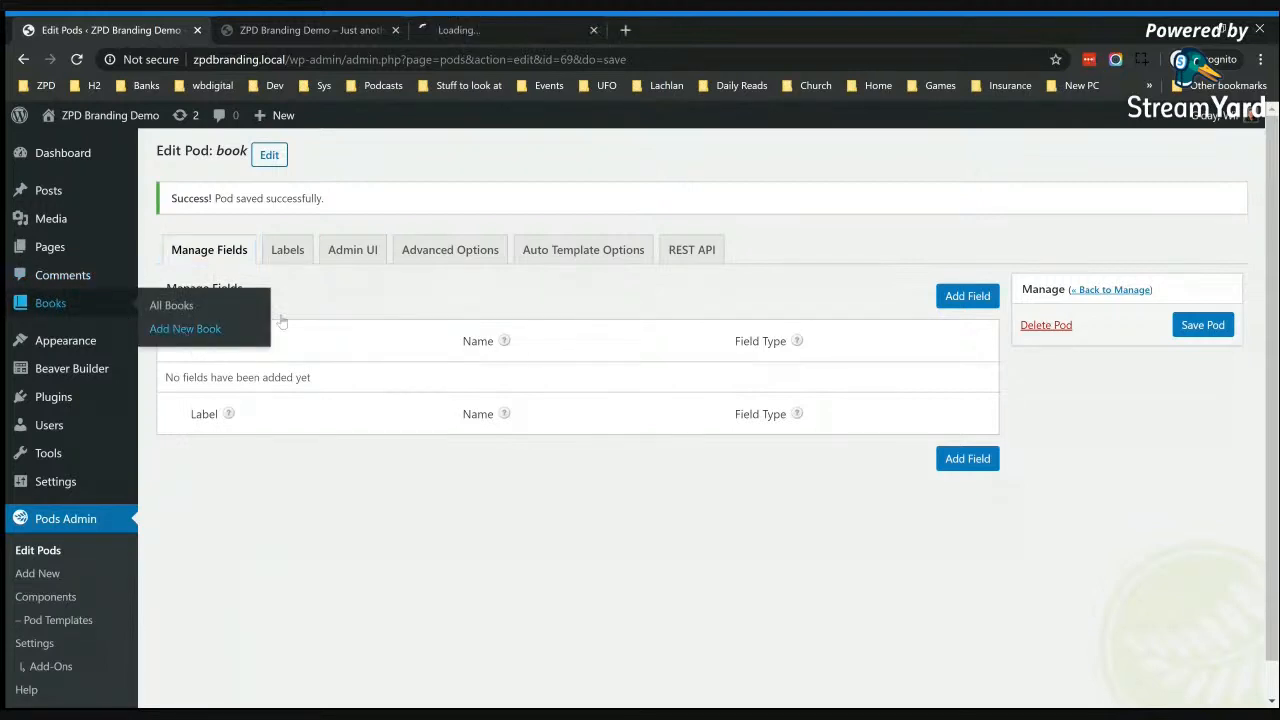
{"action": "left_click", "coordinate": [510, 28]}
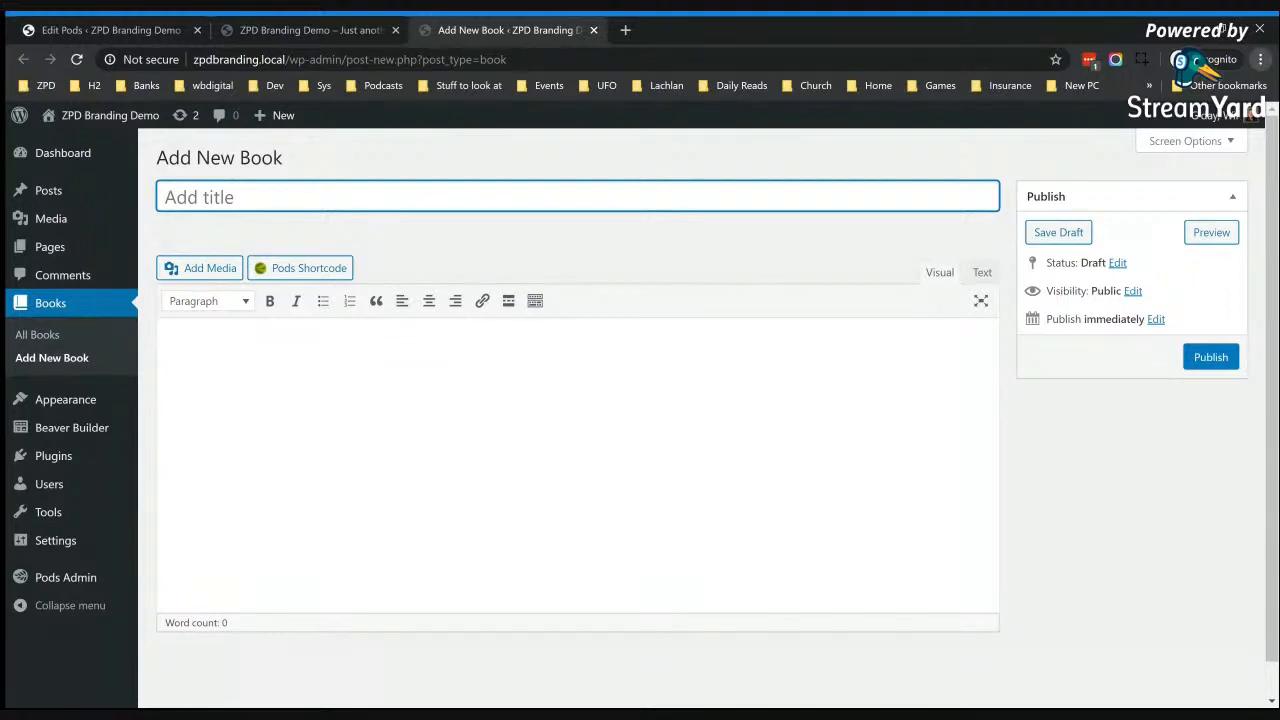
{"action": "left_click", "coordinate": [884, 152]}
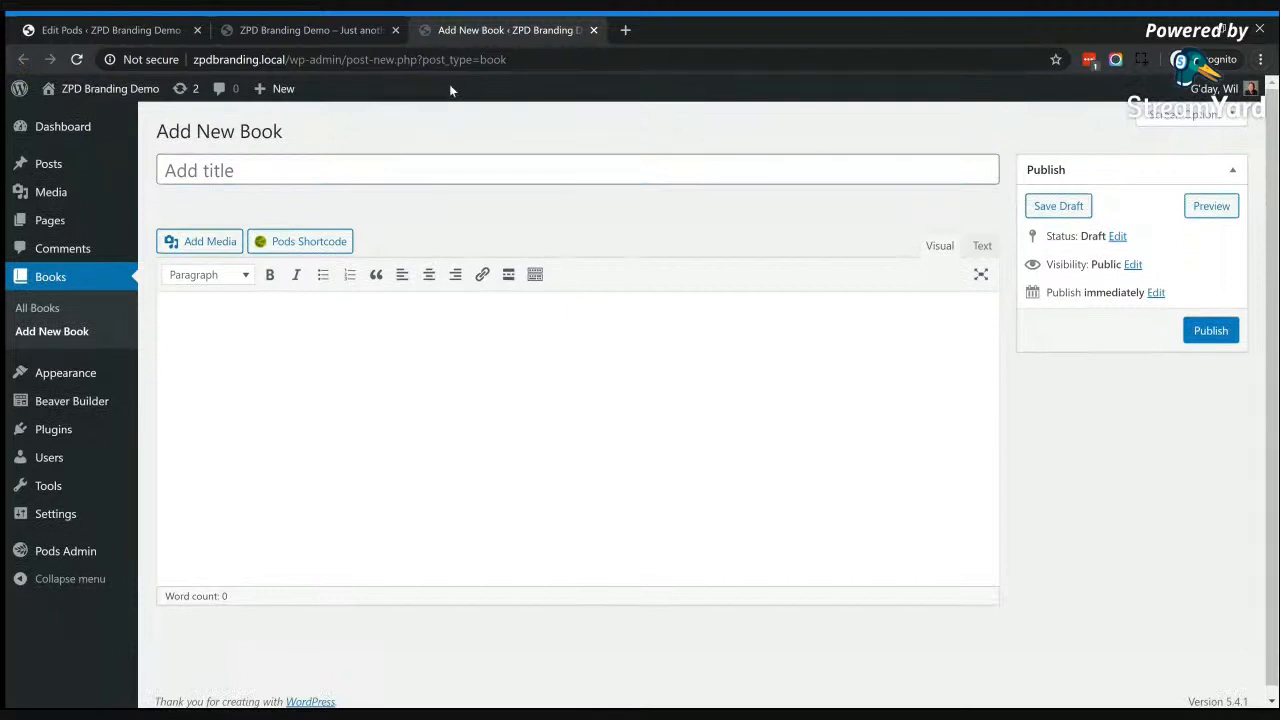
{"action": "left_click", "coordinate": [310, 22]}
{"action": "left_click", "coordinate": [160, 30]}
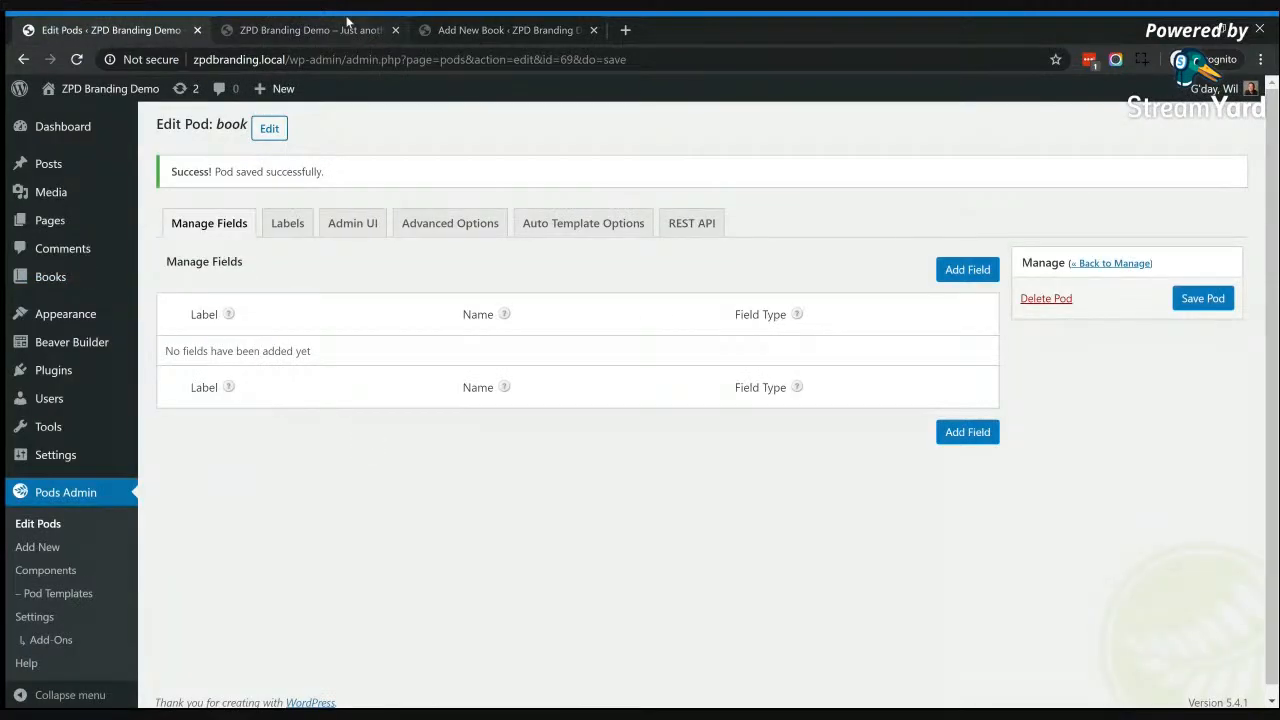
{"action": "left_click", "coordinate": [487, 30]}
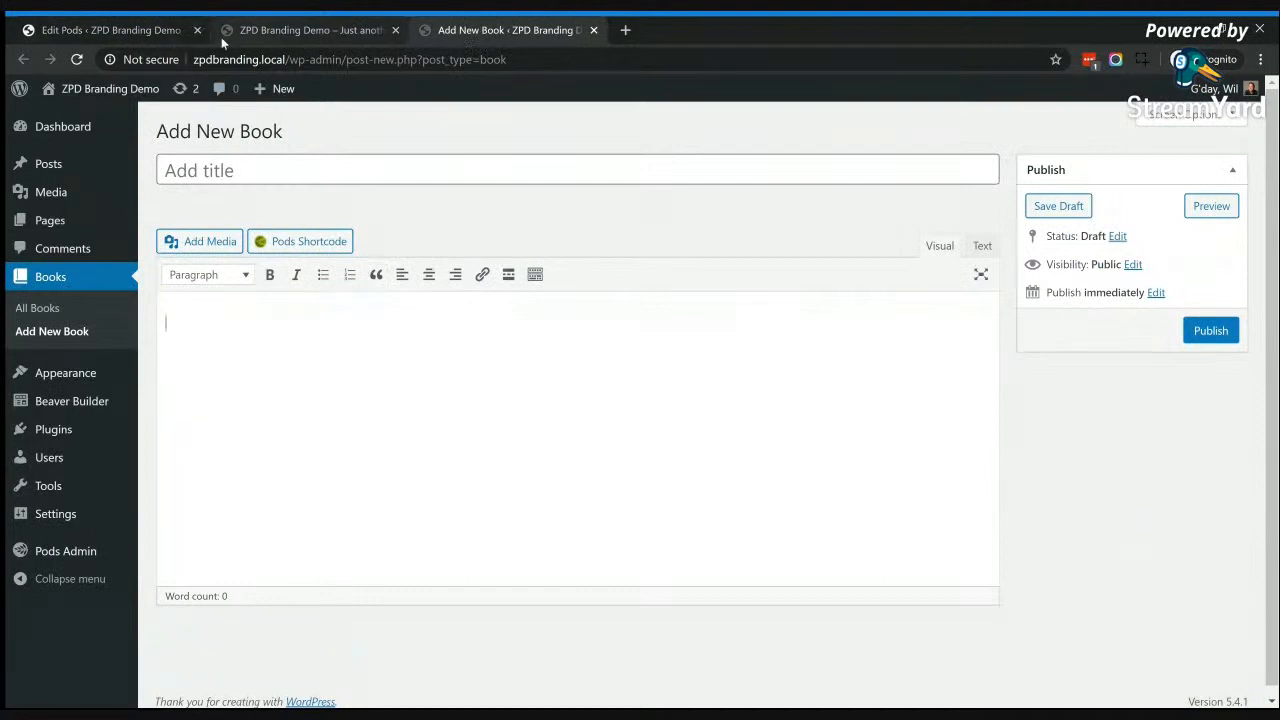
Step: Start a new field in the book pod with the label Book Author, keeping the default field name
{"action": "left_click", "coordinate": [184, 29]}
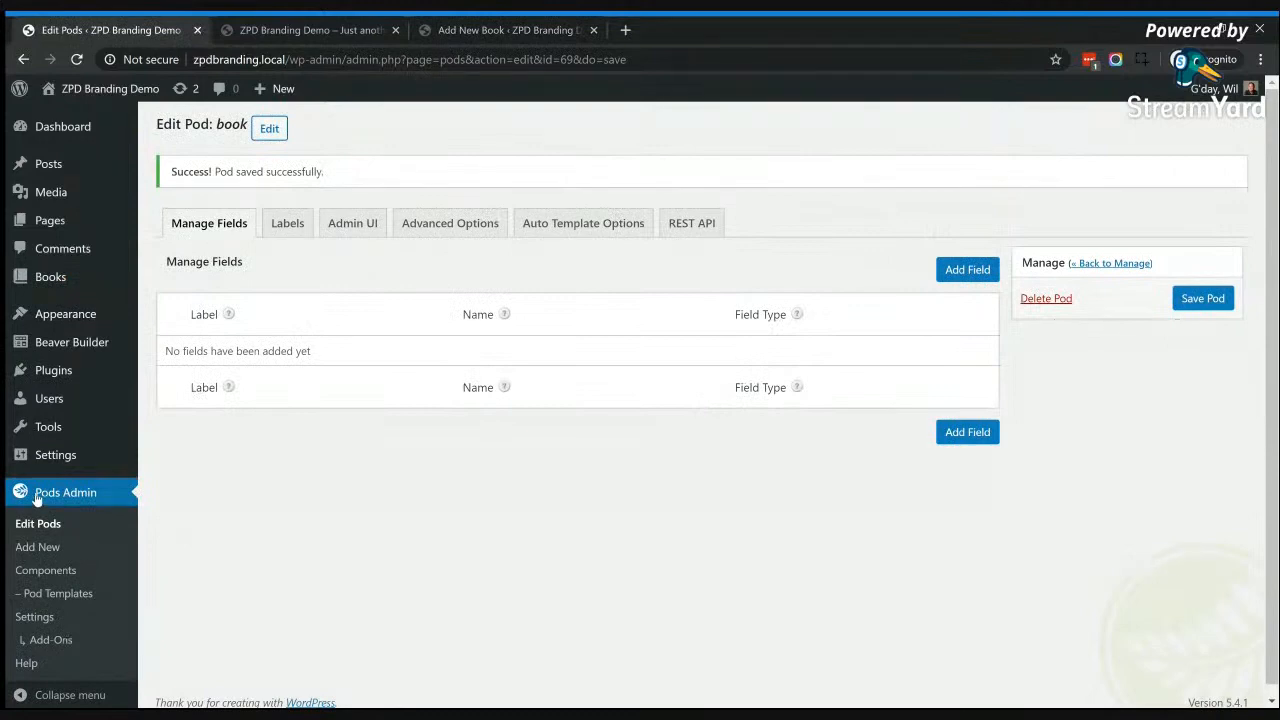
{"action": "left_click", "coordinate": [958, 274]}
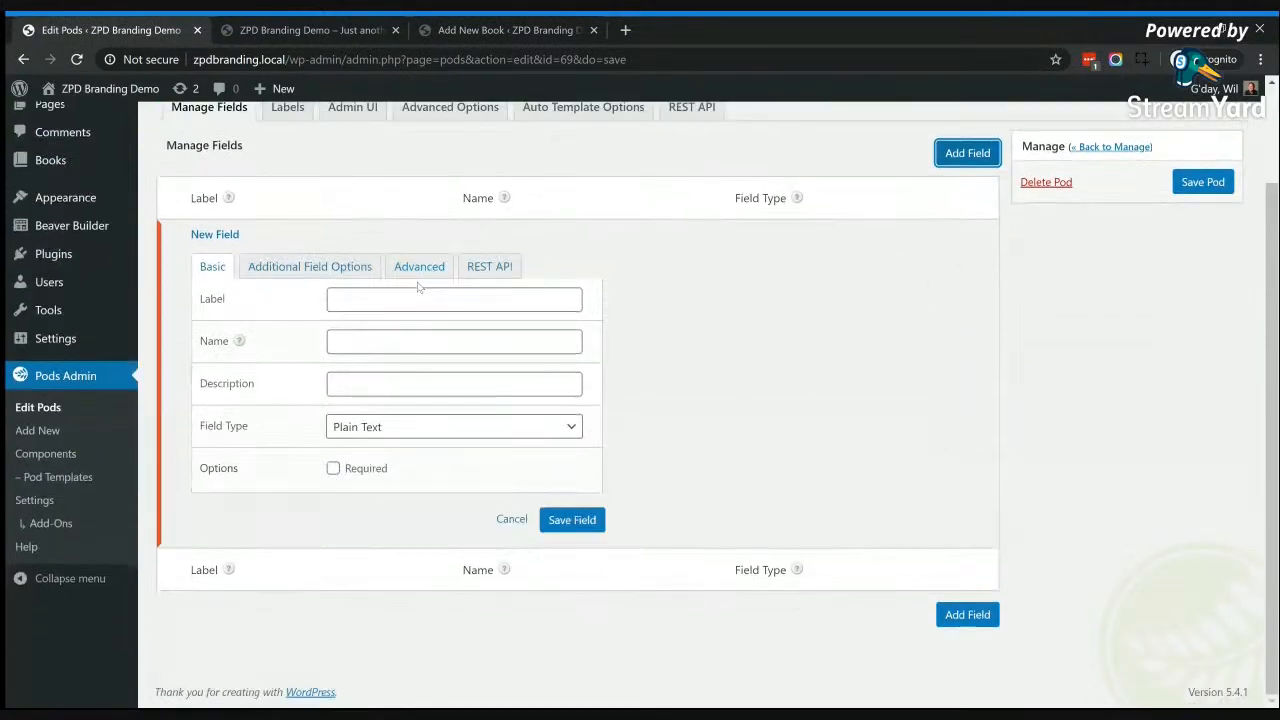
{"action": "left_click", "coordinate": [420, 290]}
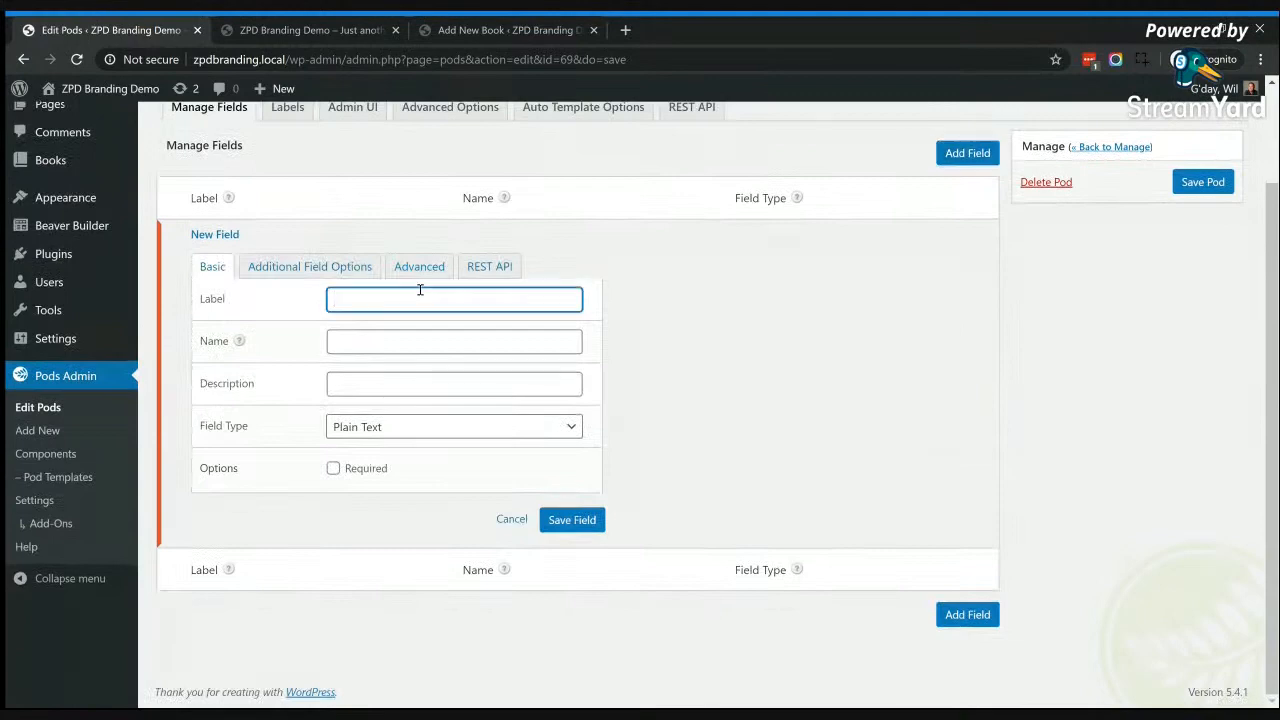
{"action": "type", "text": "Book Author"}
{"action": "left_click", "coordinate": [409, 341]}
Step: Set the Book Author field's description to "Enter book author information", keep the Plain Text type and make the field required
{"action": "left_click", "coordinate": [381, 384]}
{"action": "type", "text": "Engter t"}
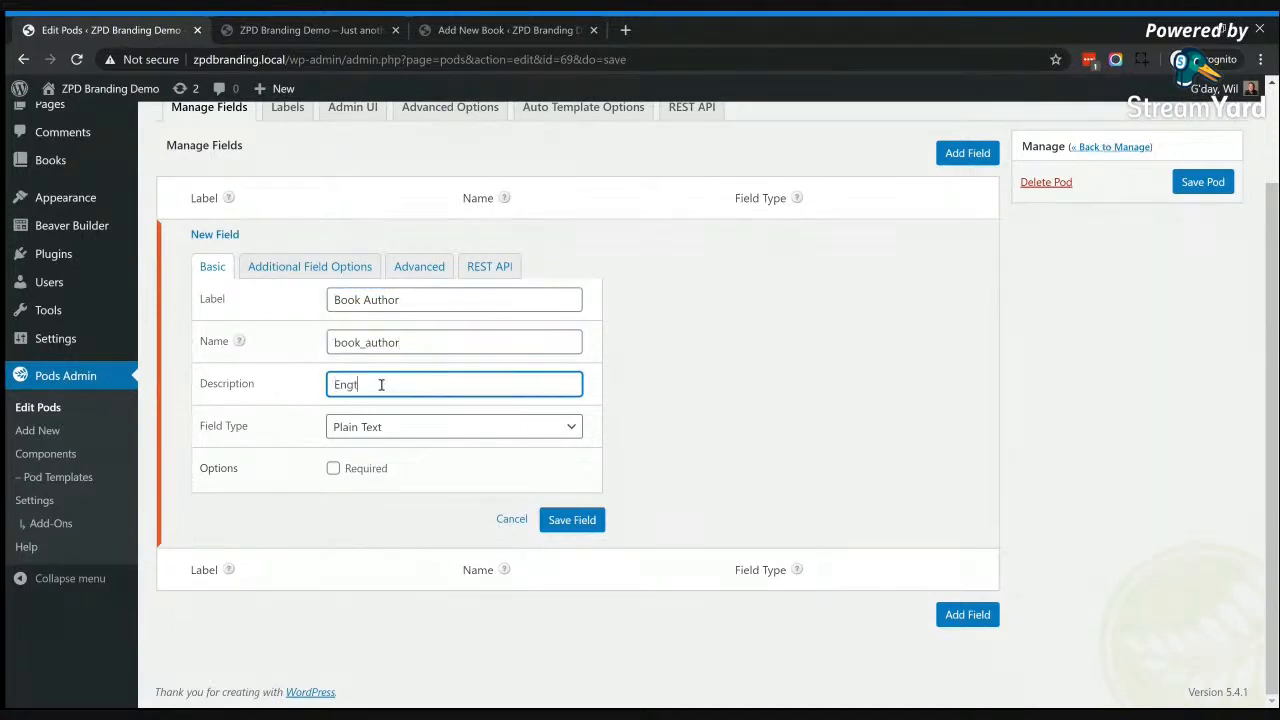
{"action": "key", "text": "BackSpace"}
{"action": "key", "text": "BackSpace"}
{"action": "key", "text": "BackSpace"}
{"action": "type", "text": "ter book"}
{"action": "type", "text": "form"}
{"action": "left_click", "coordinate": [437, 429]}
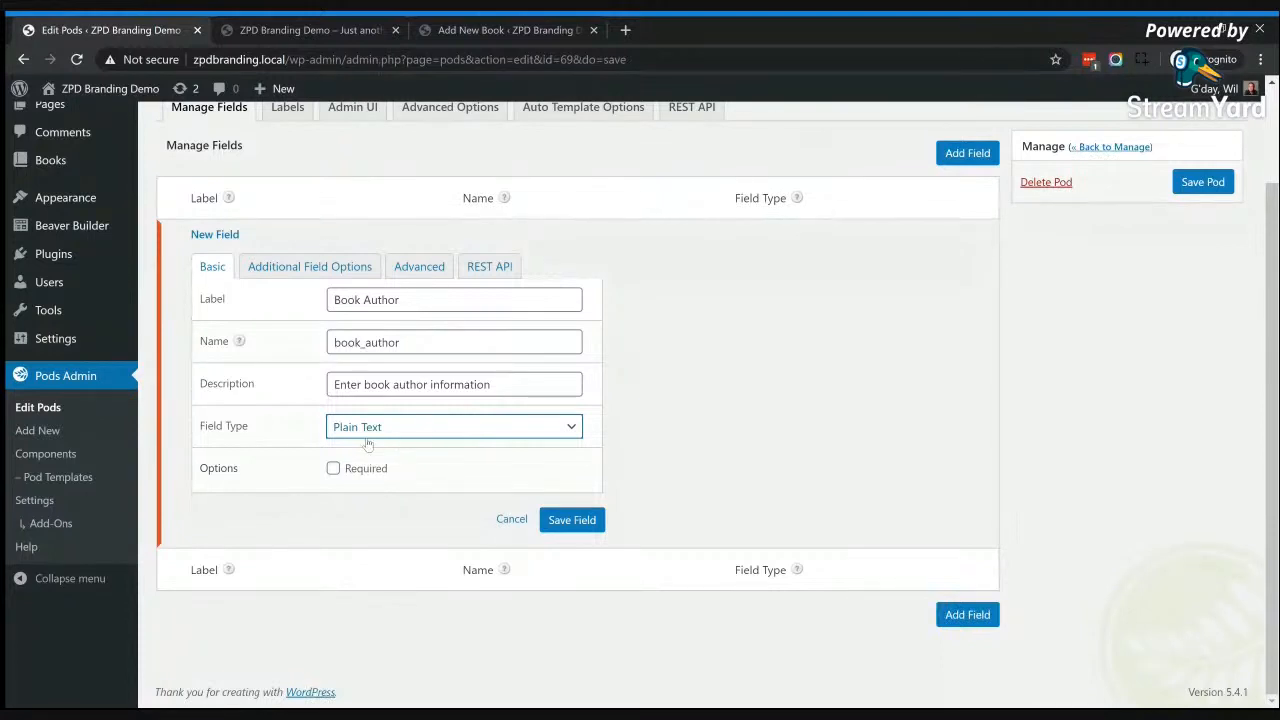
{"action": "left_click", "coordinate": [335, 471]}
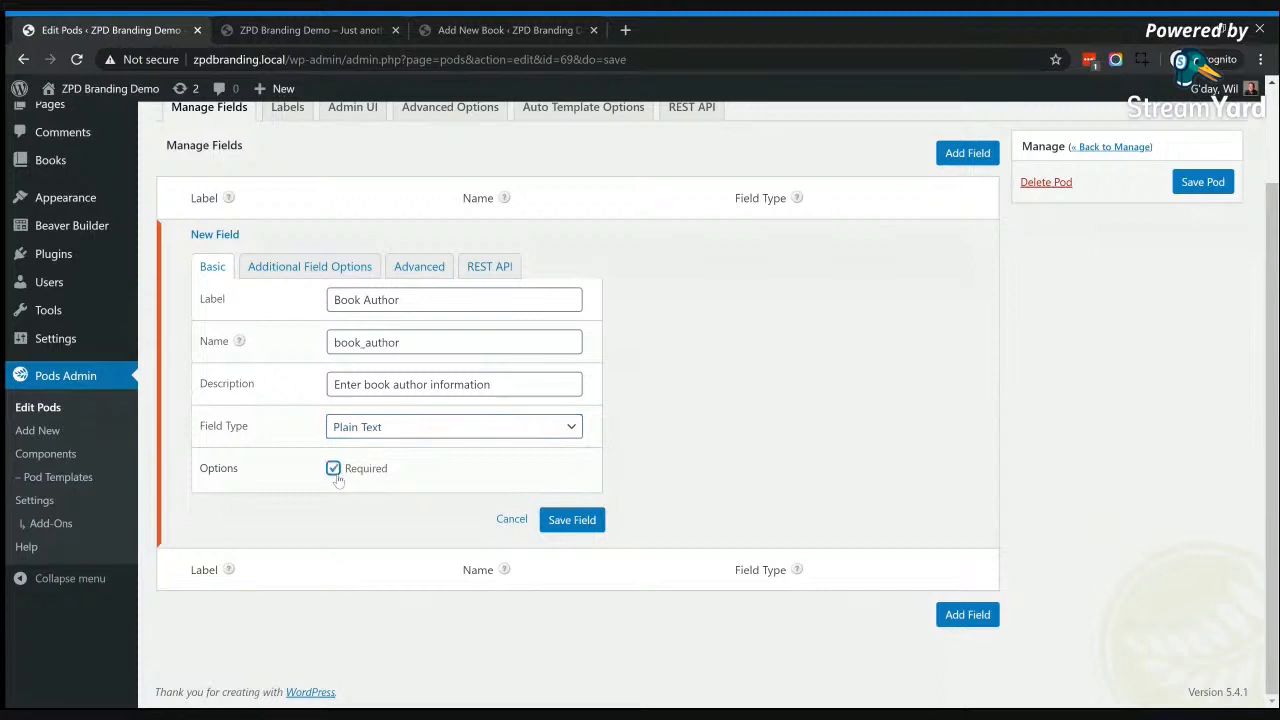
Step: Check the Book Author field's additional, advanced and REST API options without changing them, and save the field
{"action": "left_click", "coordinate": [309, 272]}
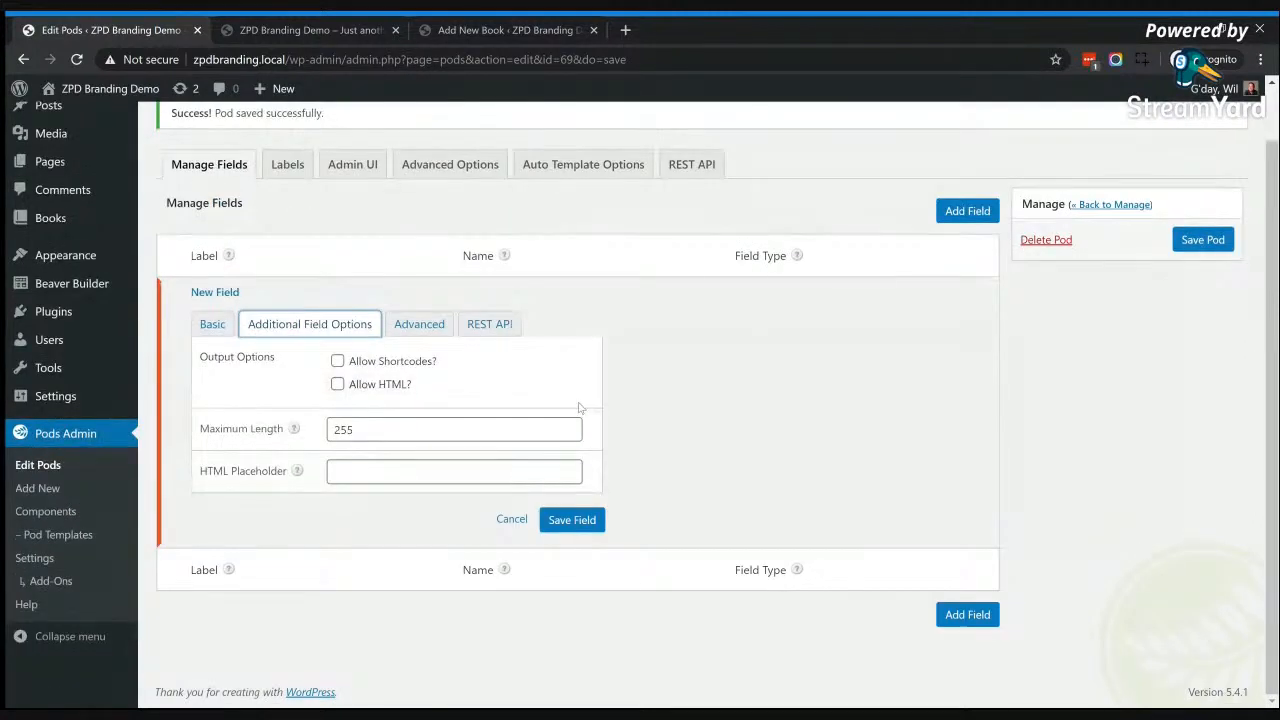
{"action": "left_click", "coordinate": [419, 324]}
{"action": "scroll", "coordinate": [537, 455], "scroll_direction": "down", "scroll_amount": 1}
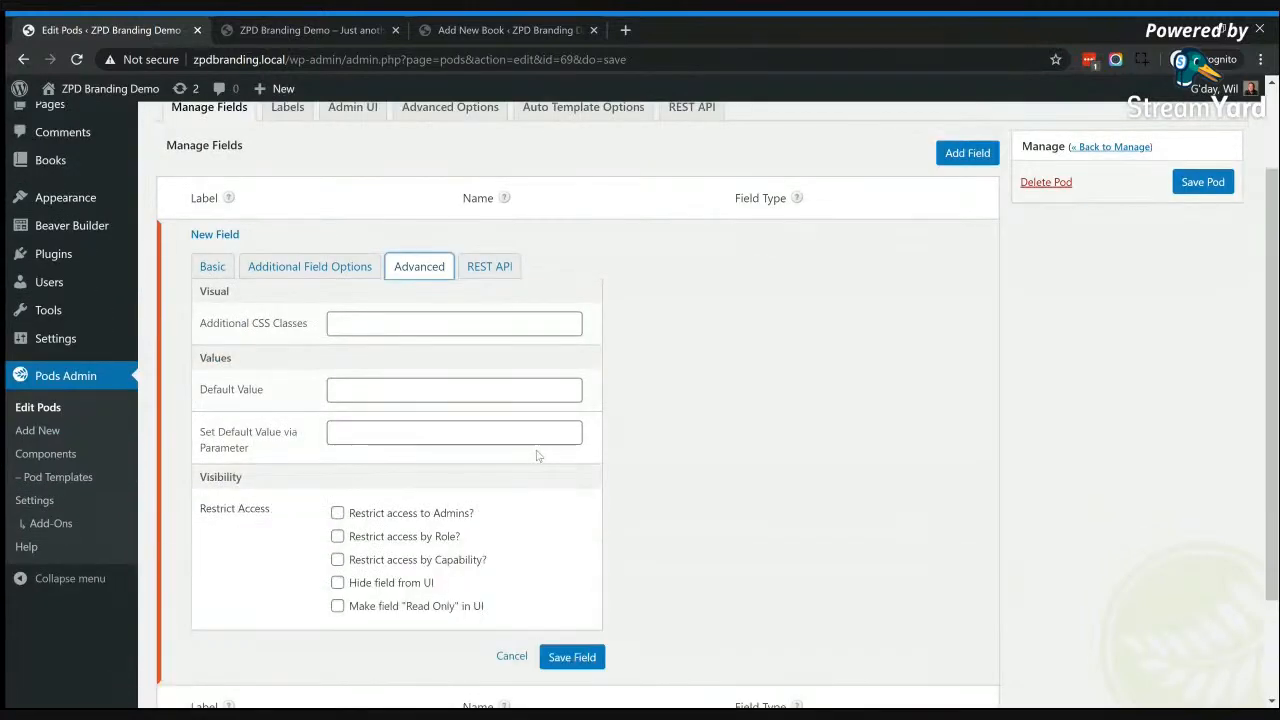
{"action": "left_click", "coordinate": [487, 268]}
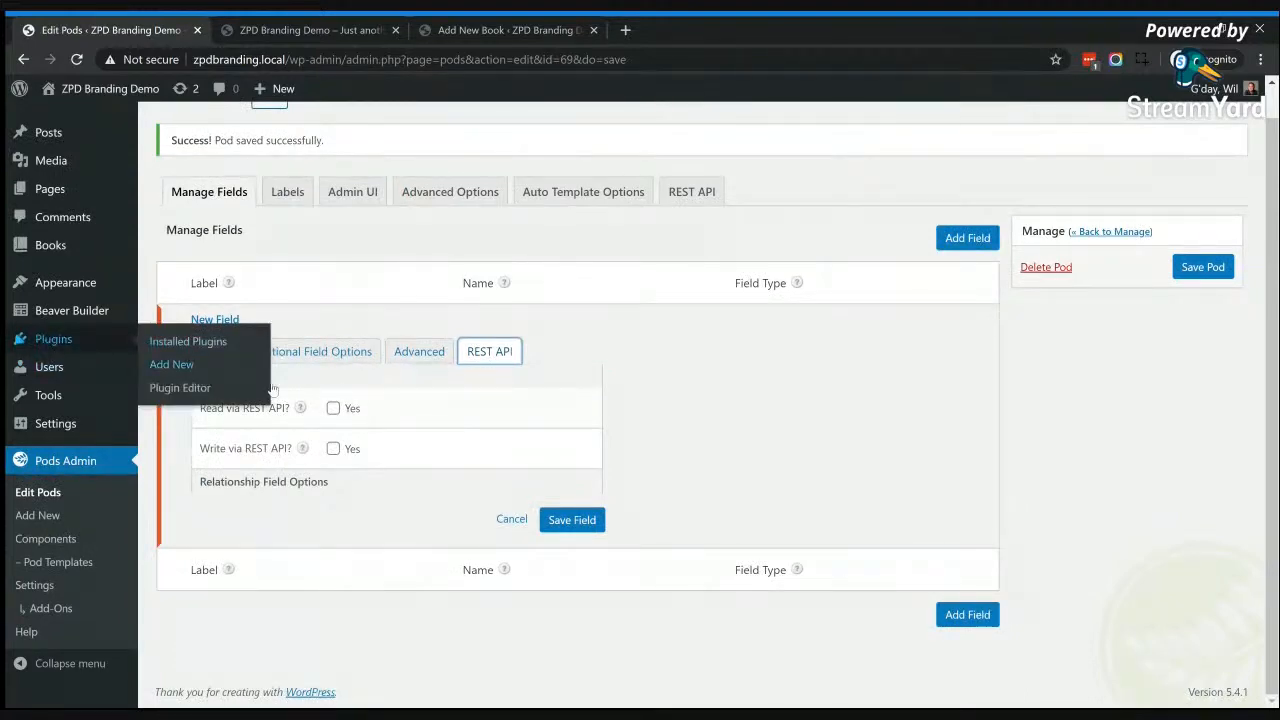
{"action": "left_click", "coordinate": [211, 351]}
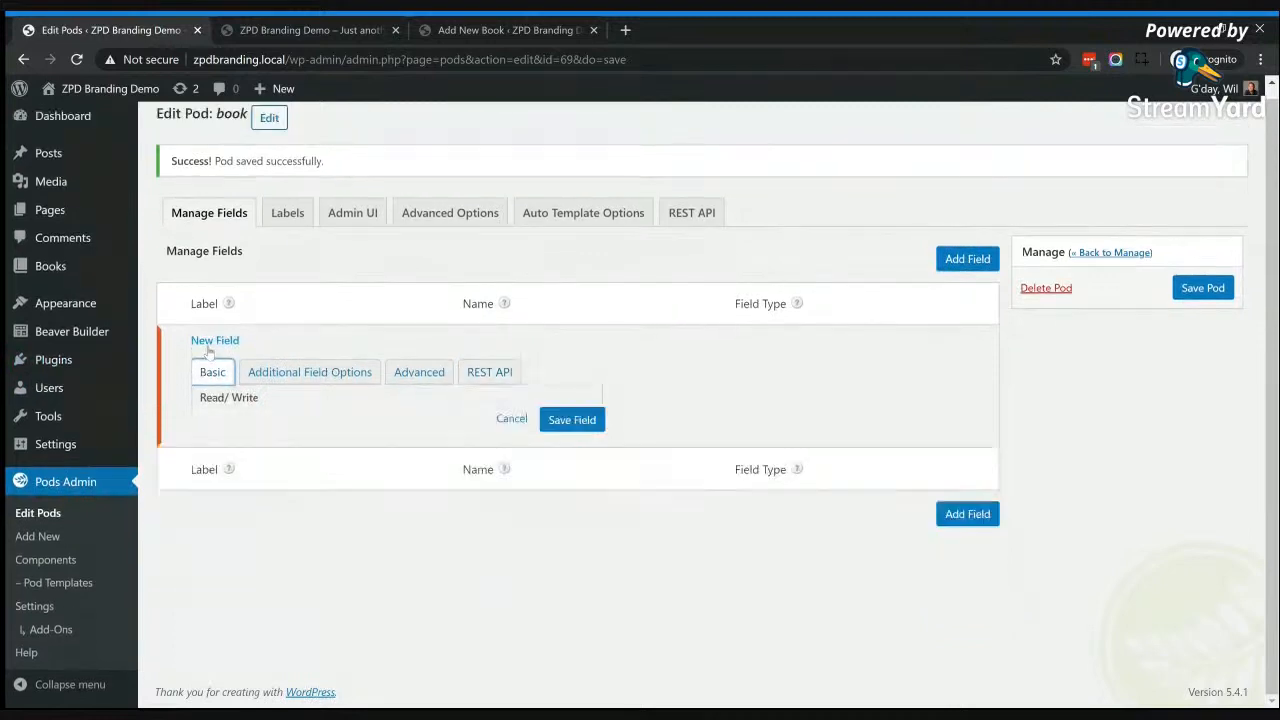
{"action": "scroll", "coordinate": [219, 354], "scroll_direction": "down", "scroll_amount": 2}
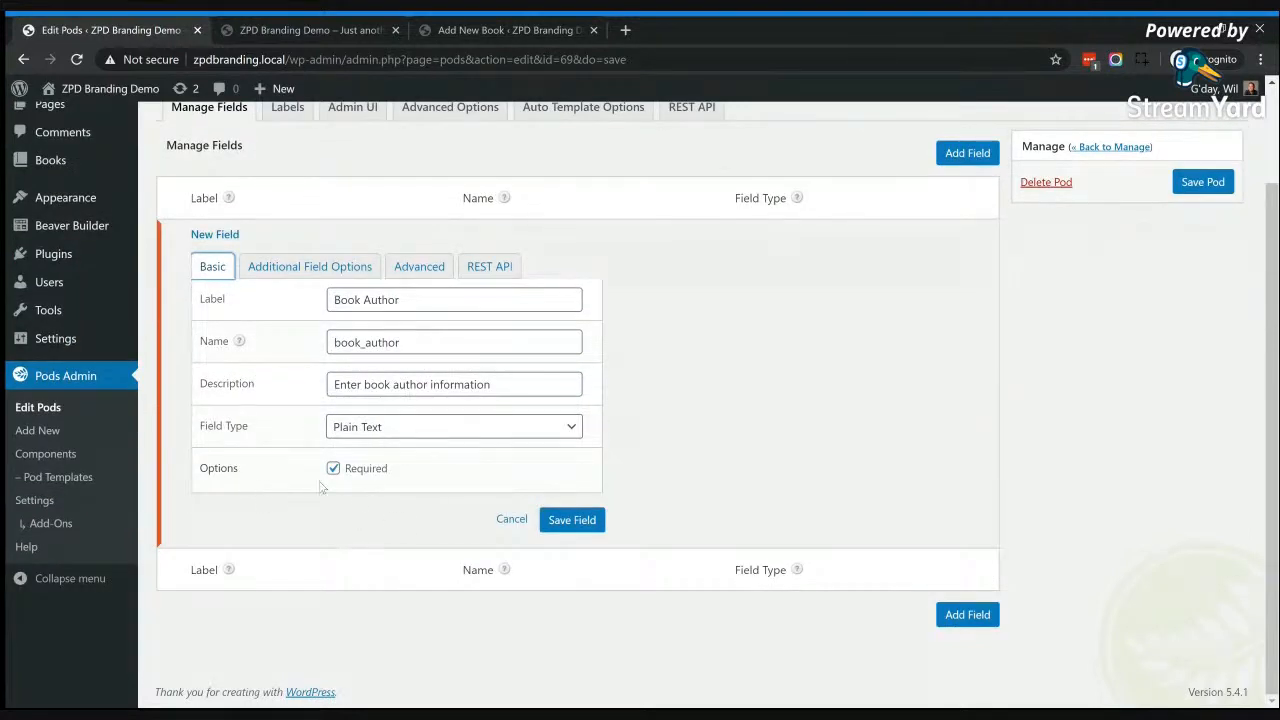
{"action": "left_click", "coordinate": [584, 522]}
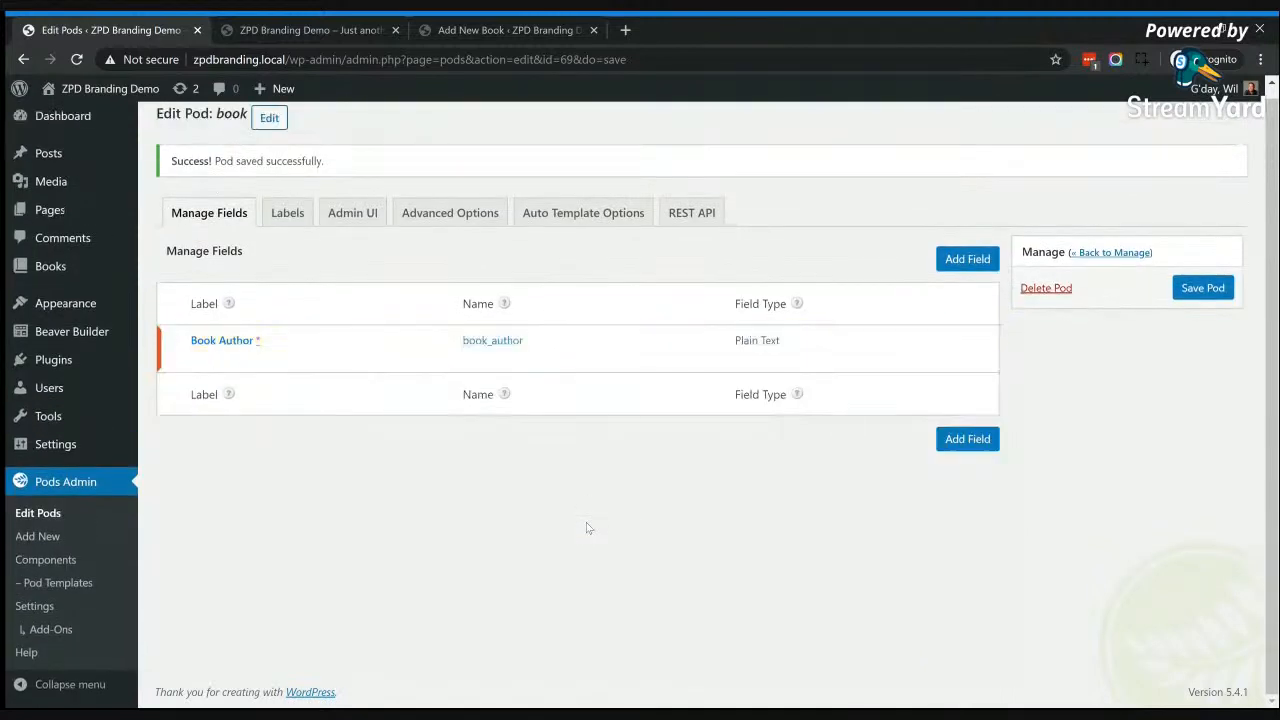
Step: Add a required Plain Number field labelled ISBN with the default name and no description, and save the field
{"action": "left_click", "coordinate": [975, 267]}
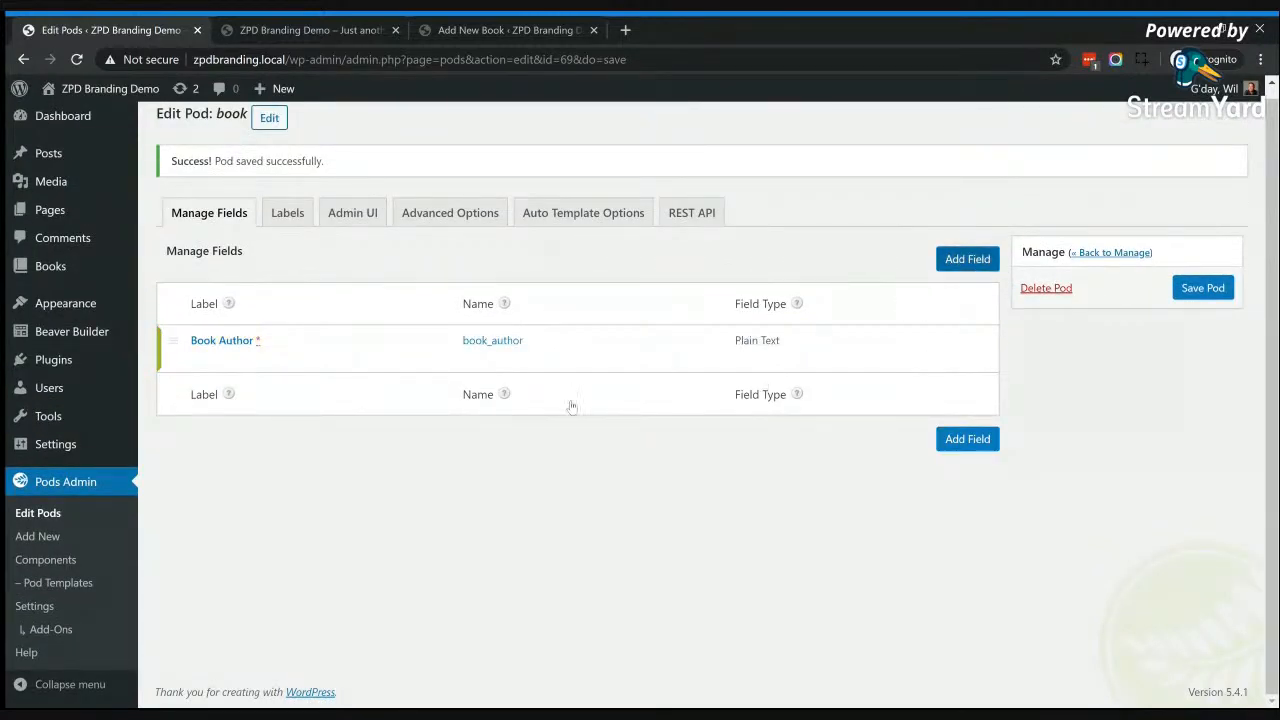
{"action": "left_click", "coordinate": [362, 295]}
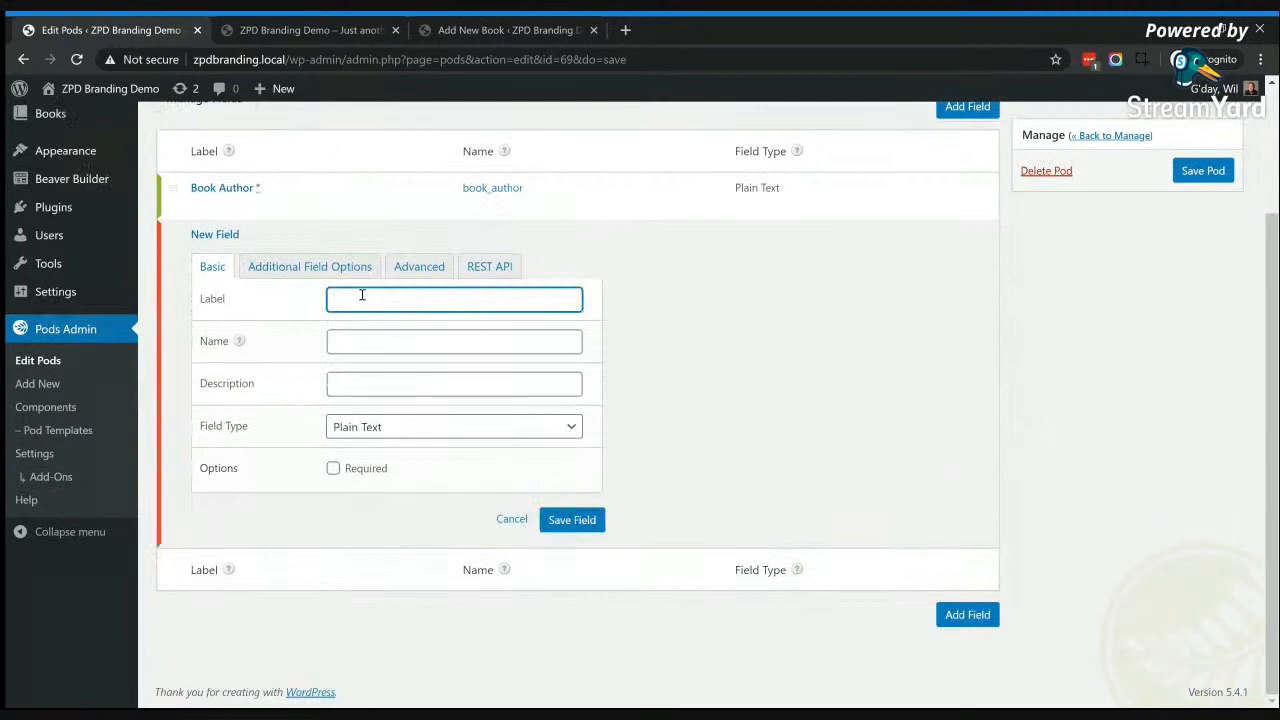
{"action": "type", "text": "ISBN"}
{"action": "left_click", "coordinate": [380, 337]}
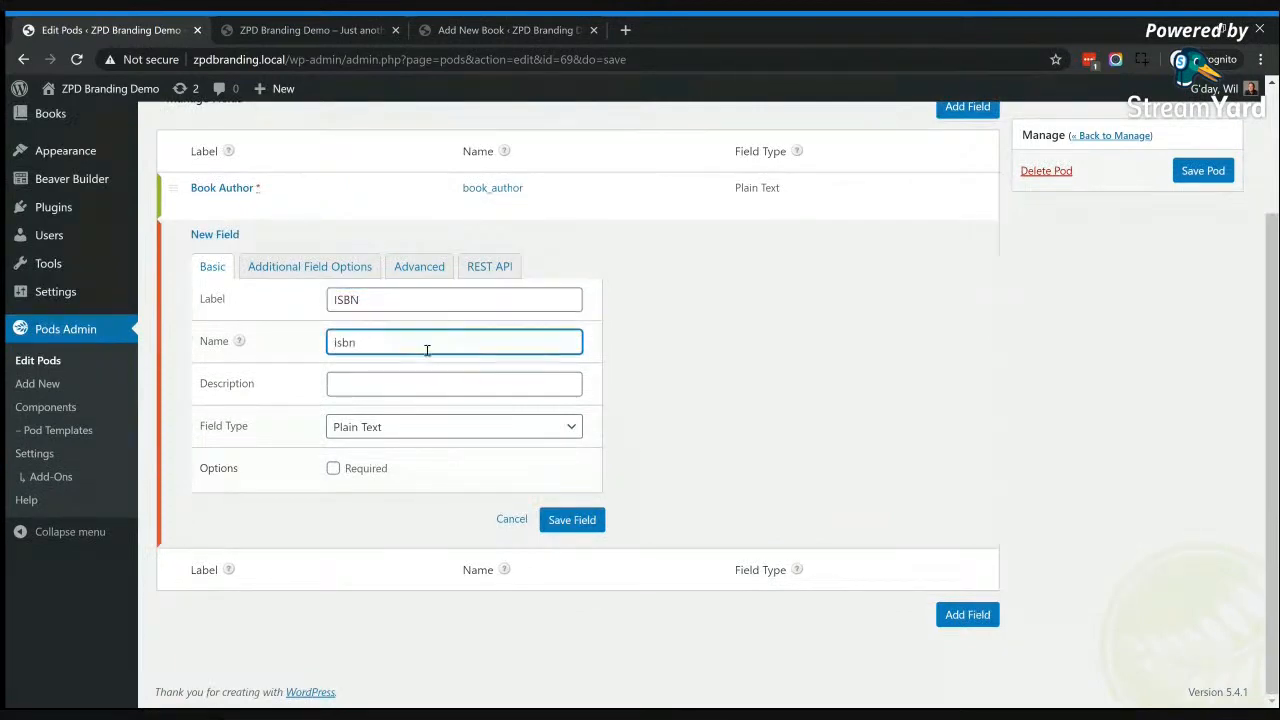
{"action": "left_click", "coordinate": [410, 380]}
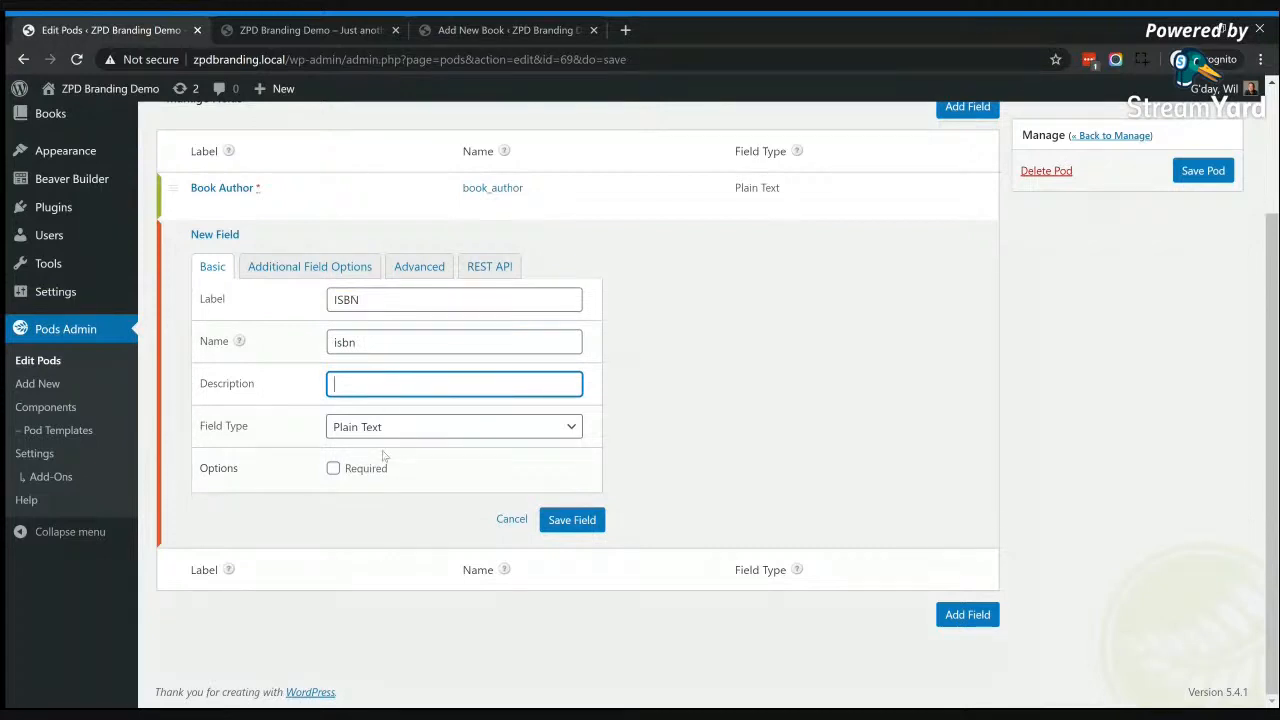
{"action": "left_click", "coordinate": [405, 430]}
{"action": "left_click", "coordinate": [412, 408]}
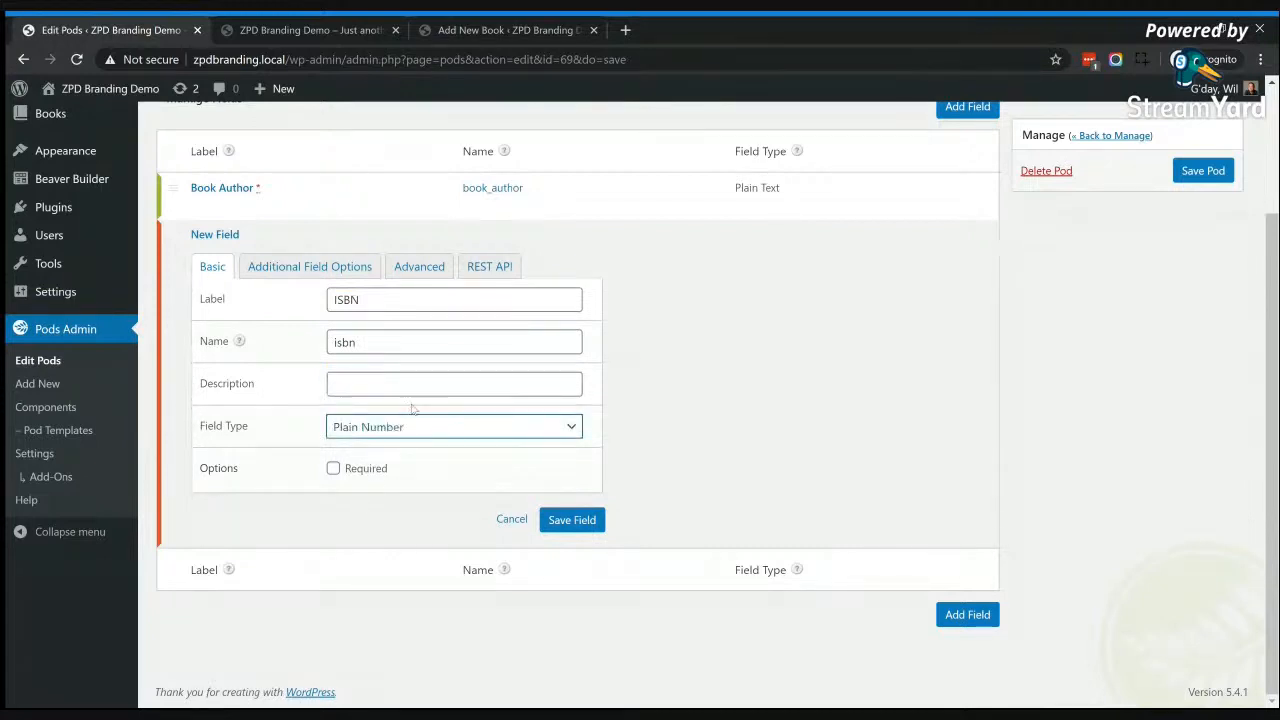
{"action": "left_click", "coordinate": [333, 470]}
{"action": "left_click", "coordinate": [584, 520]}
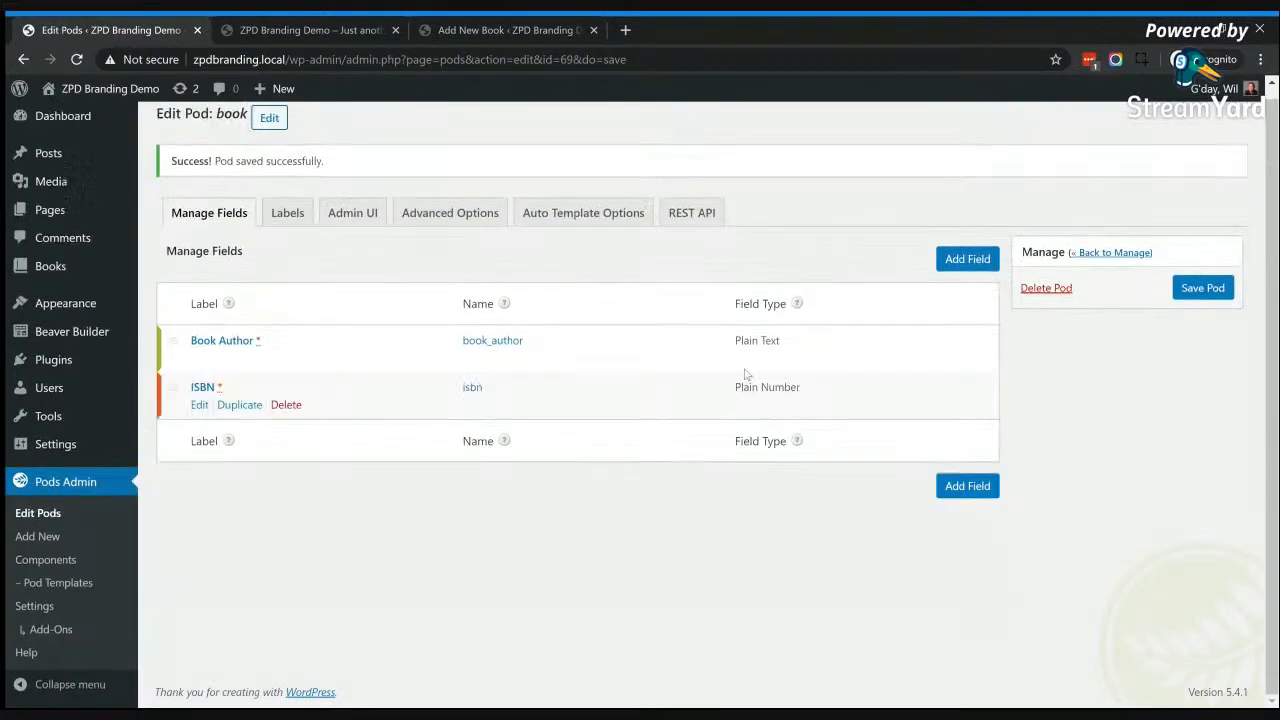
Step: Add an optional Plain Text field labelled "Fav Chatacters" with the default name and no description to the book pod, and save the field
{"action": "left_click", "coordinate": [967, 261]}
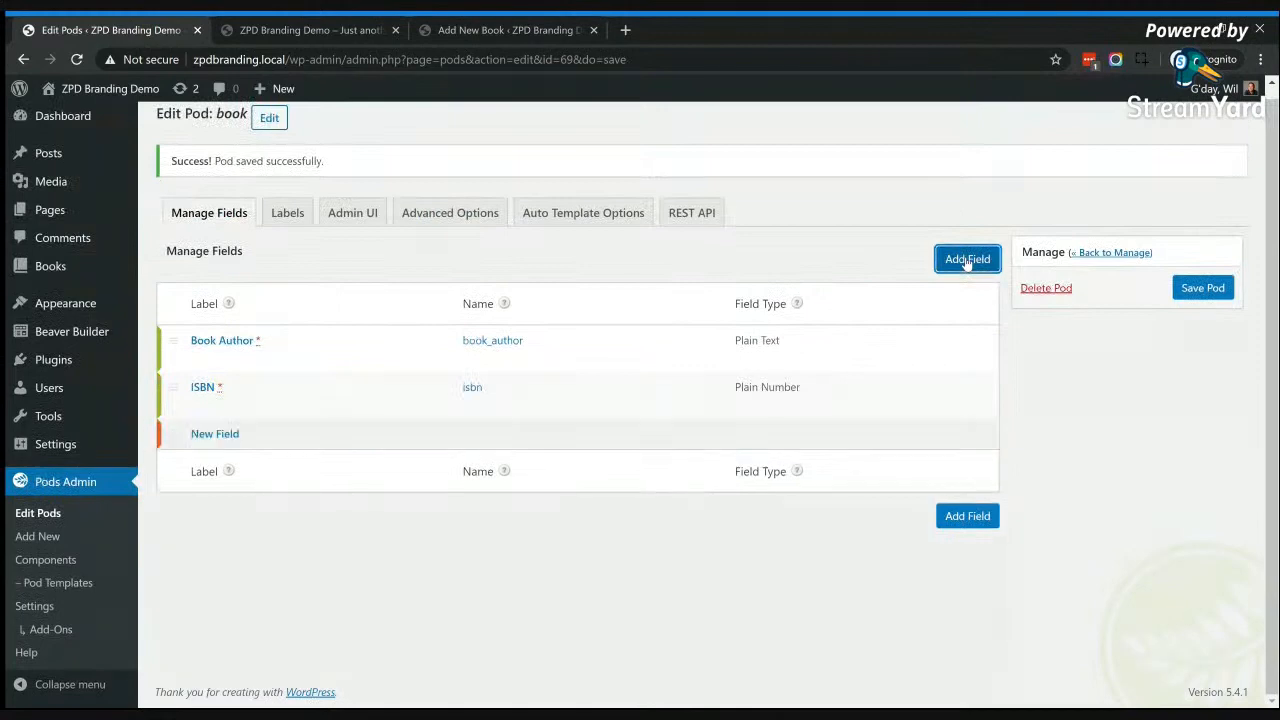
{"action": "left_click", "coordinate": [405, 303]}
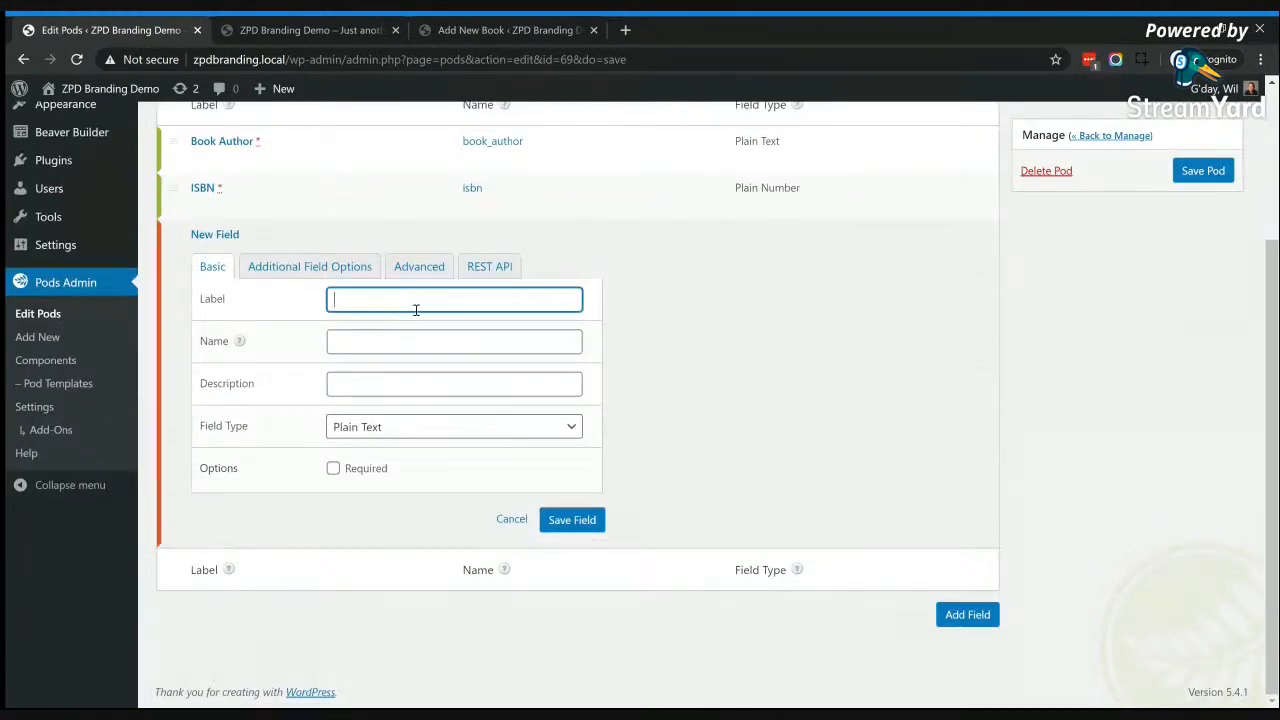
{"action": "type", "text": "Fav Chatacters"}
{"action": "key", "text": "Tab"}
{"action": "left_click", "coordinate": [437, 380]}
{"action": "left_click", "coordinate": [410, 440]}
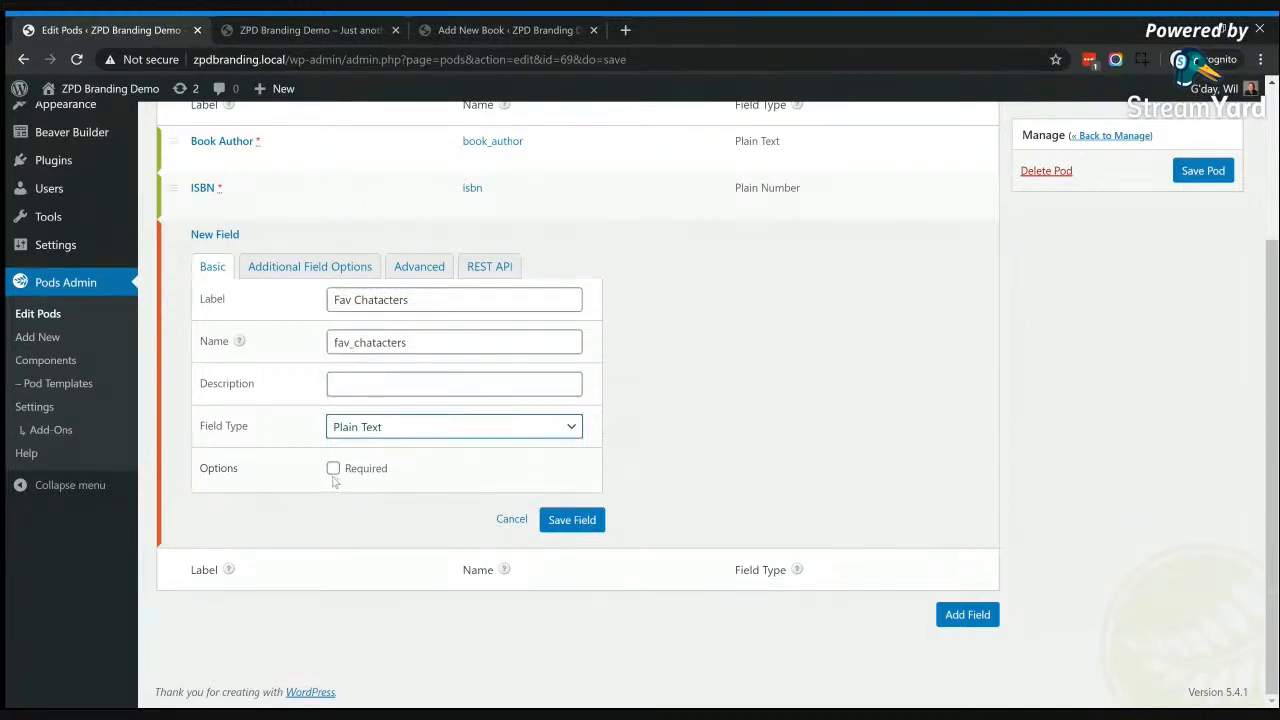
{"action": "left_click", "coordinate": [568, 524]}
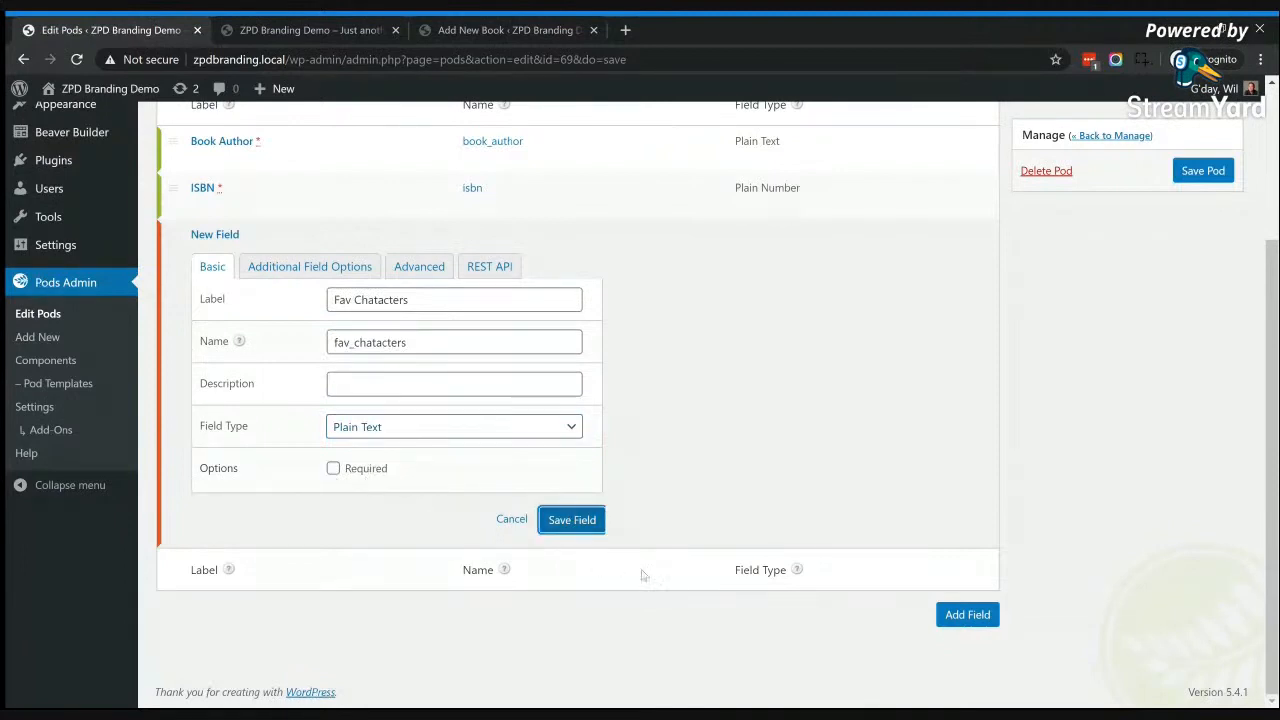
{"action": "left_click", "coordinate": [566, 525]}
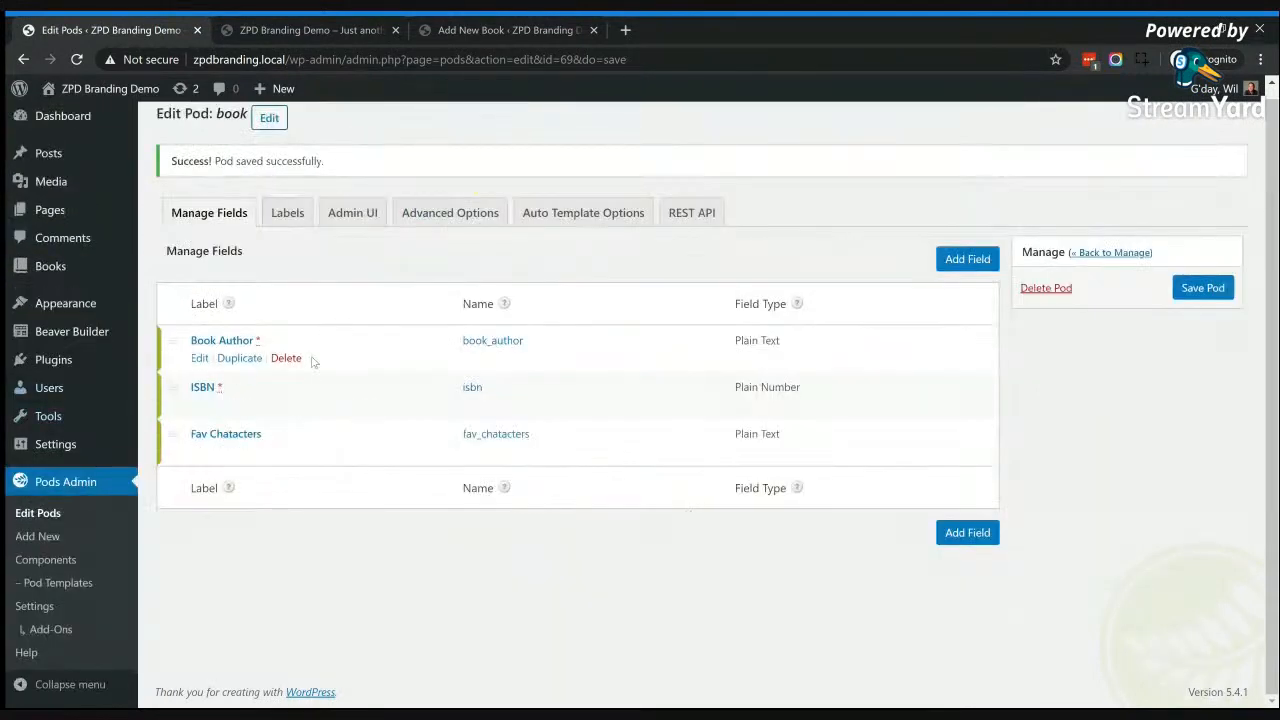
Step: Save the book pod and reload the Add New Book page to check its custom fields
{"action": "left_click", "coordinate": [530, 24]}
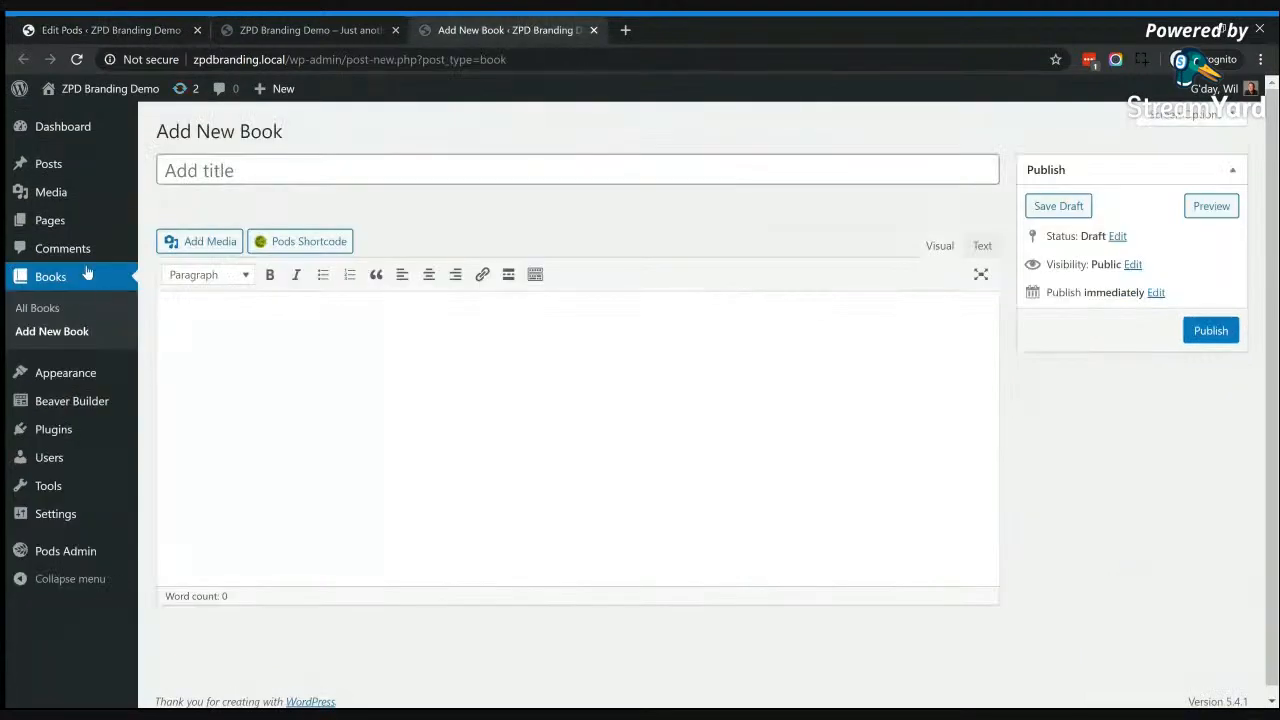
{"action": "left_click", "coordinate": [73, 61]}
{"action": "left_click", "coordinate": [100, 25]}
{"action": "left_click", "coordinate": [1200, 289]}
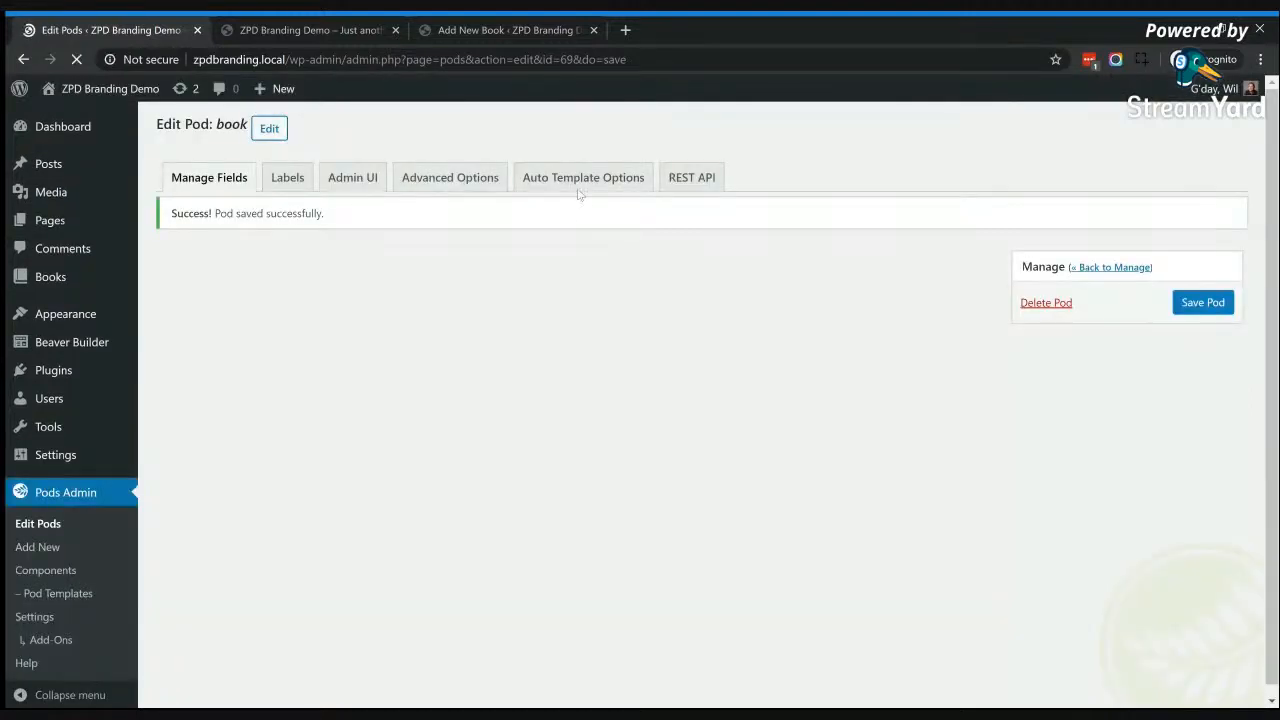
{"action": "left_click", "coordinate": [455, 26]}
{"action": "left_click", "coordinate": [73, 60]}
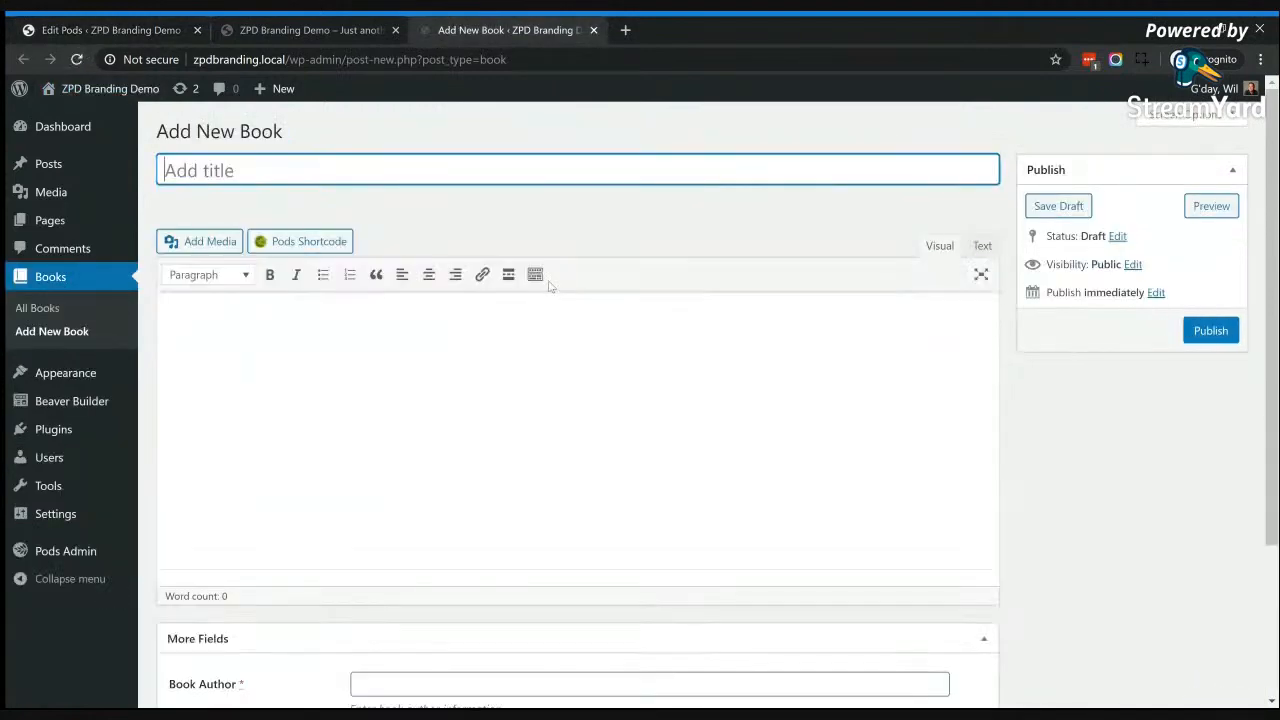
{"action": "scroll", "coordinate": [596, 451], "scroll_direction": "down", "scroll_amount": 3}
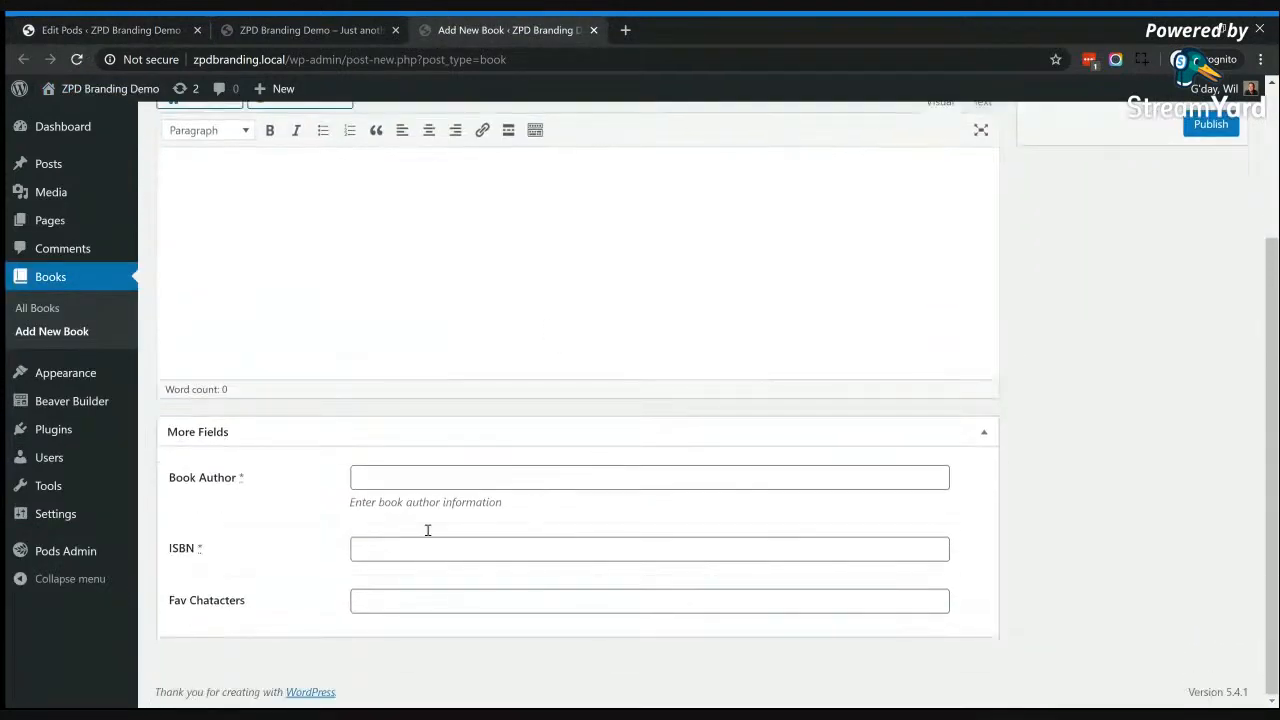
{"action": "scroll", "coordinate": [466, 524], "scroll_direction": "up", "scroll_amount": 3}
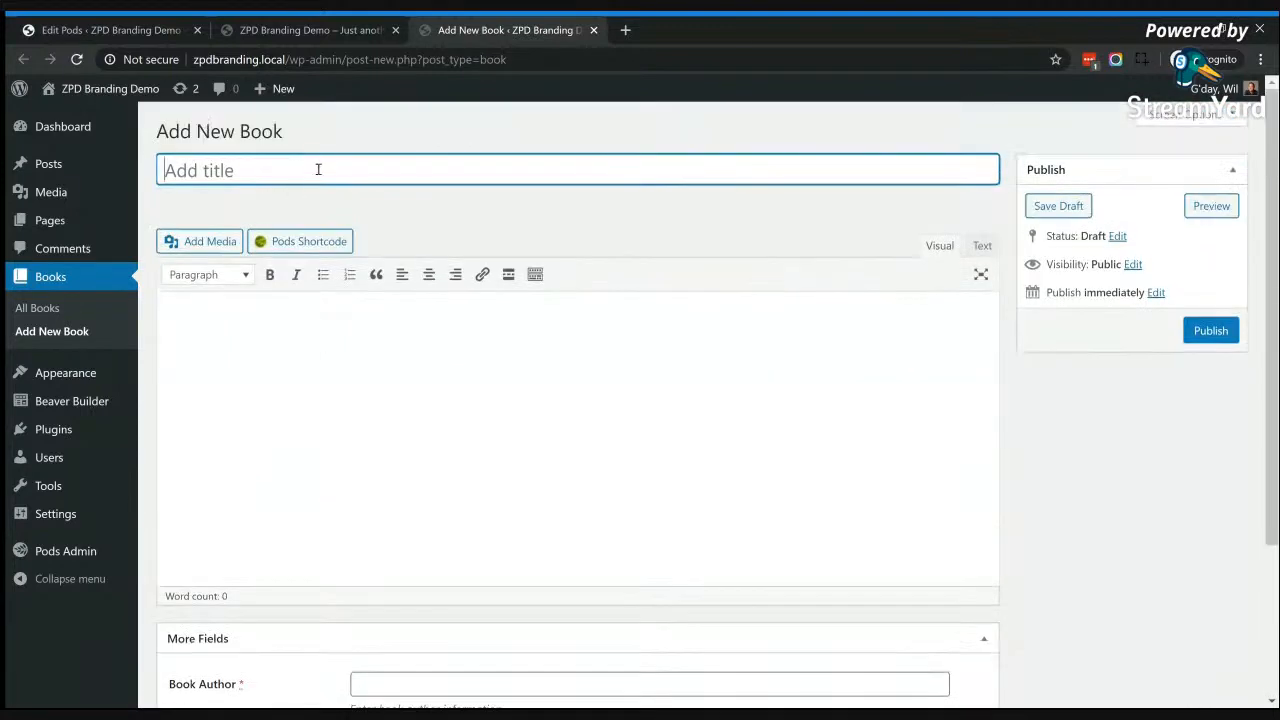
Step: Title the new book "Harry Potter" and enter "Add content here" as its content
{"action": "type", "text": "Harry Potter"}
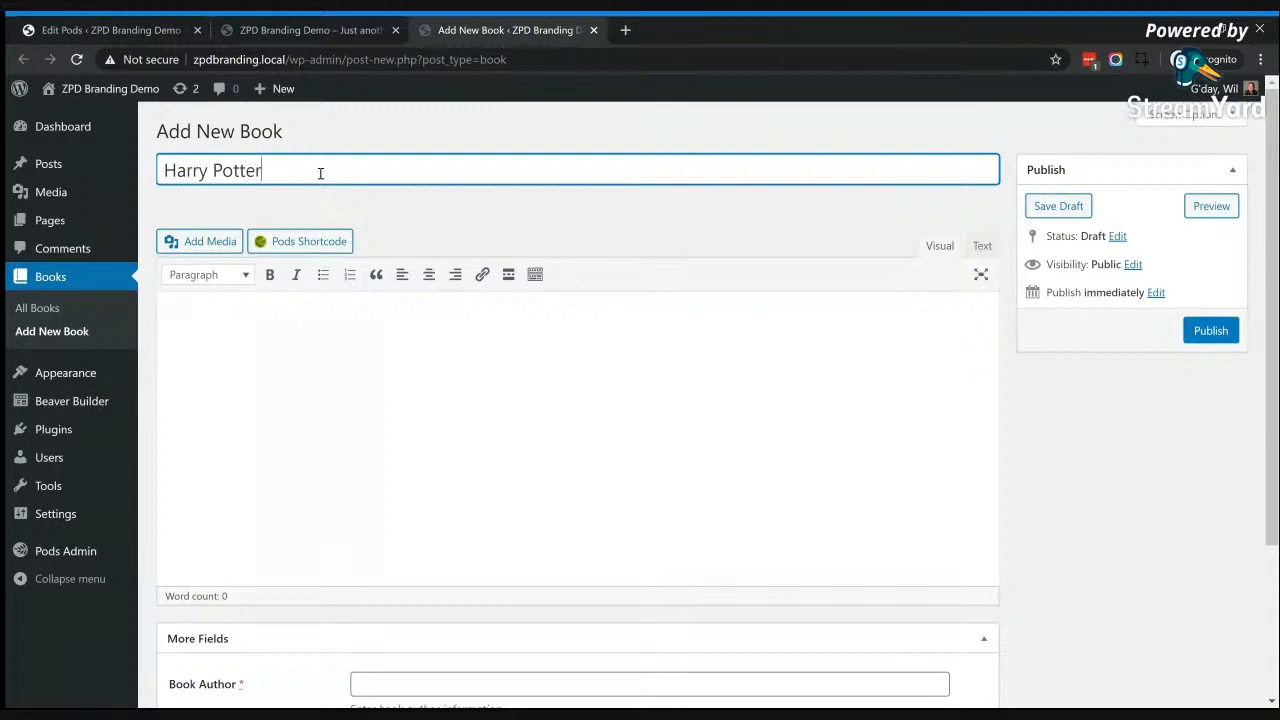
{"action": "left_click", "coordinate": [400, 330]}
{"action": "type", "text": "Add "}
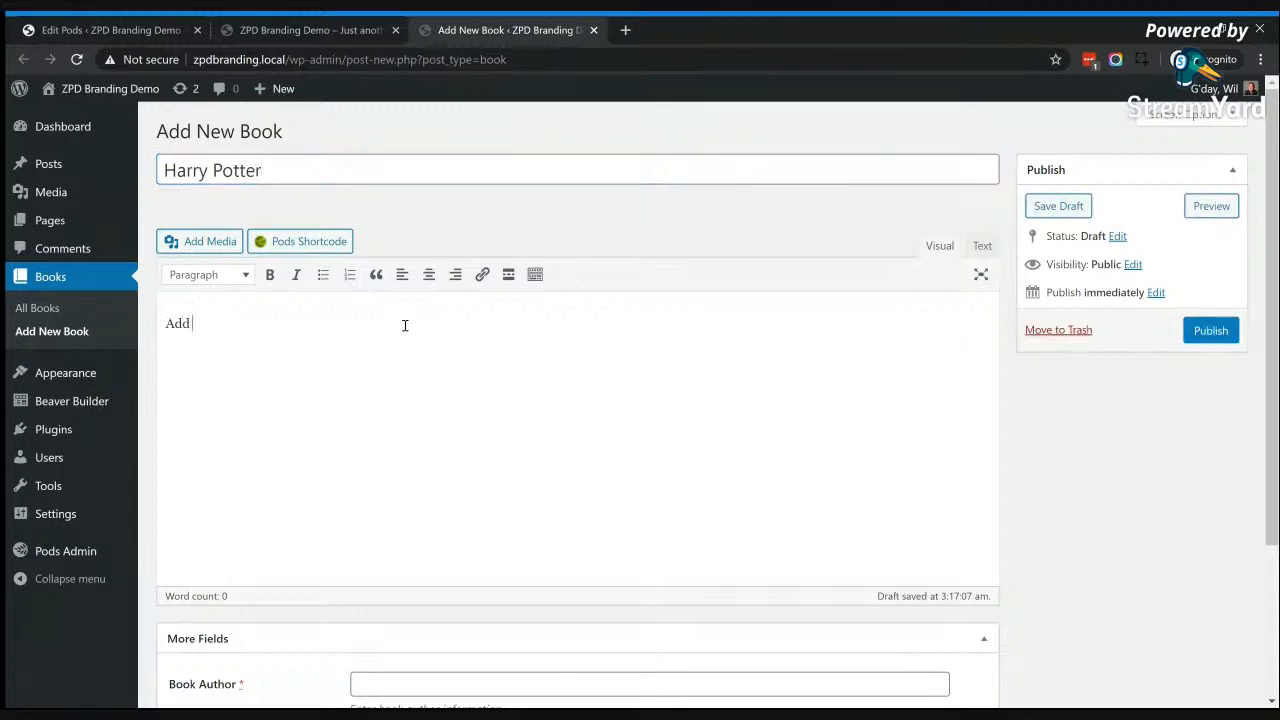
{"action": "type", "text": "content here"}
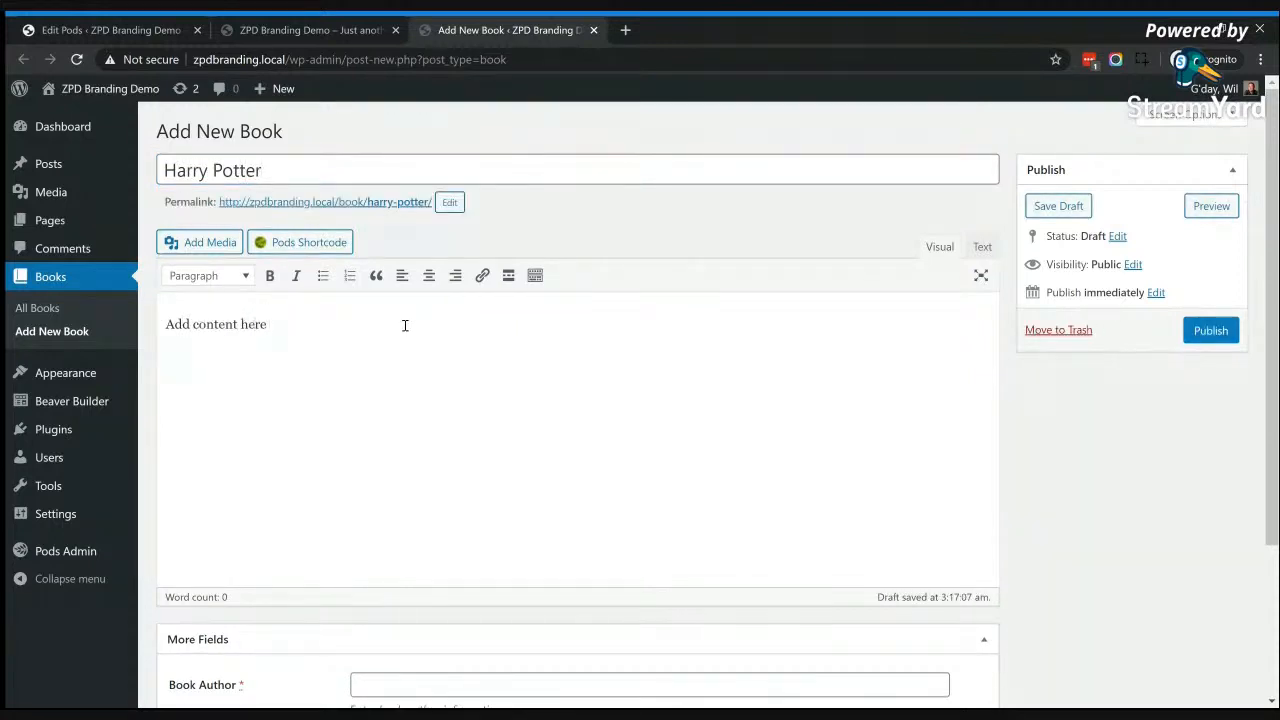
{"action": "scroll", "coordinate": [409, 391], "scroll_direction": "down", "scroll_amount": 2}
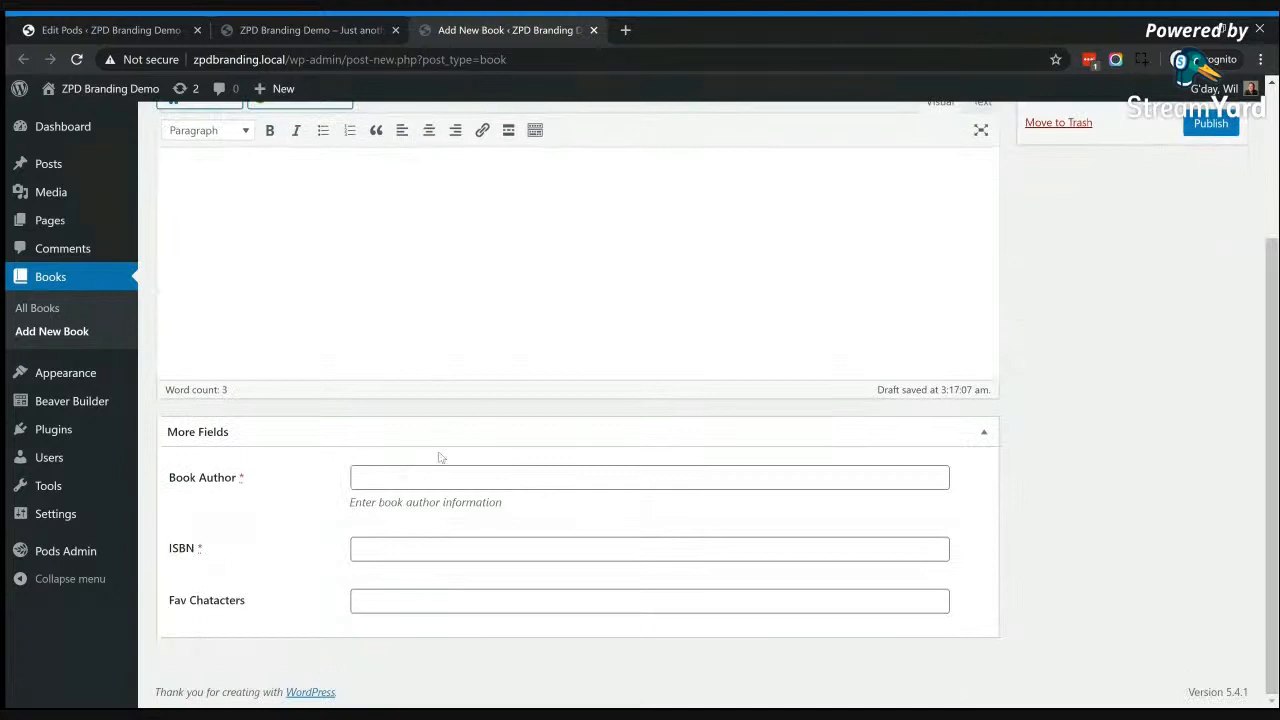
{"action": "left_click", "coordinate": [433, 484]}
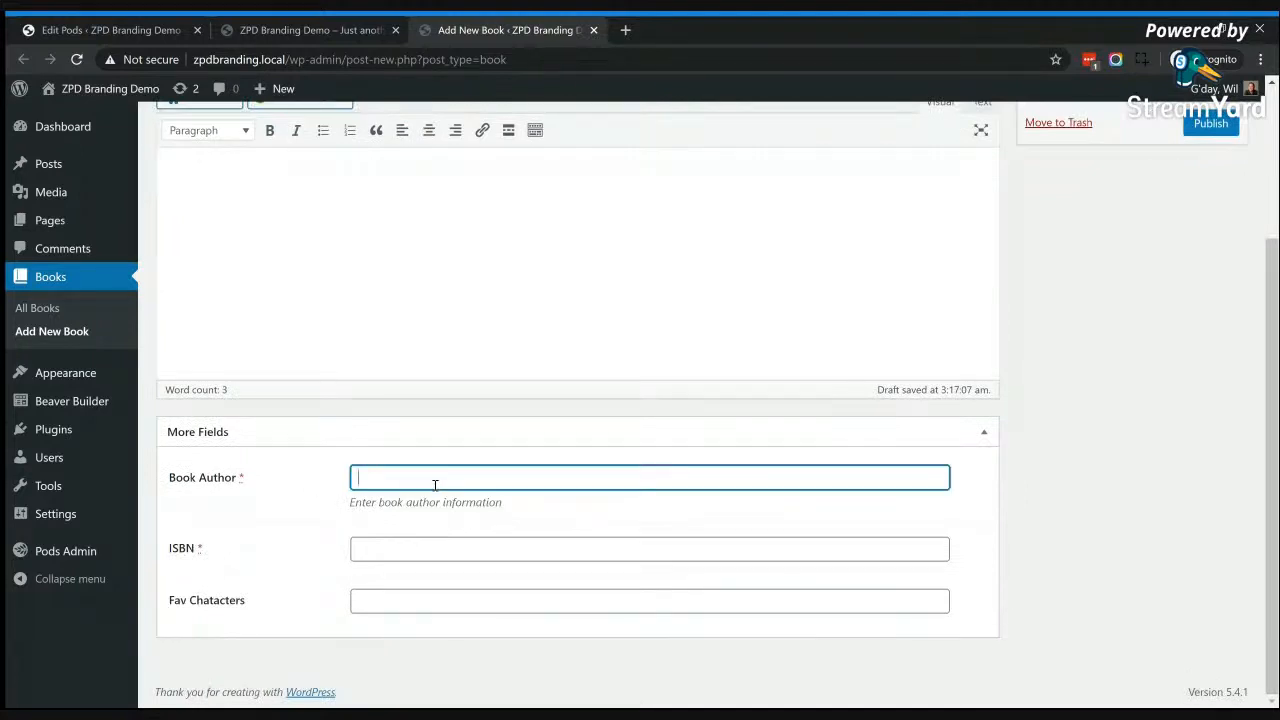
{"action": "type", "text": "JK Rowling"}
{"action": "left_click", "coordinate": [409, 545]}
{"action": "type", "text": "39573953853"}
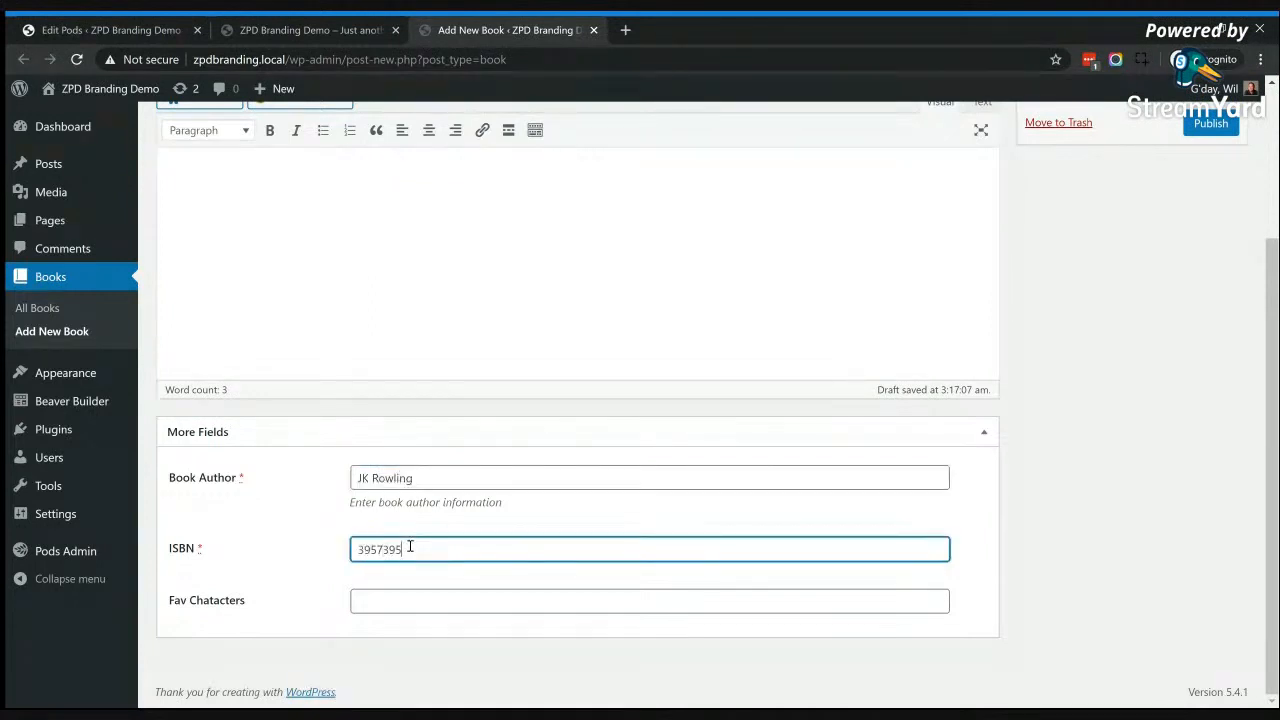
{"action": "left_click", "coordinate": [443, 606]}
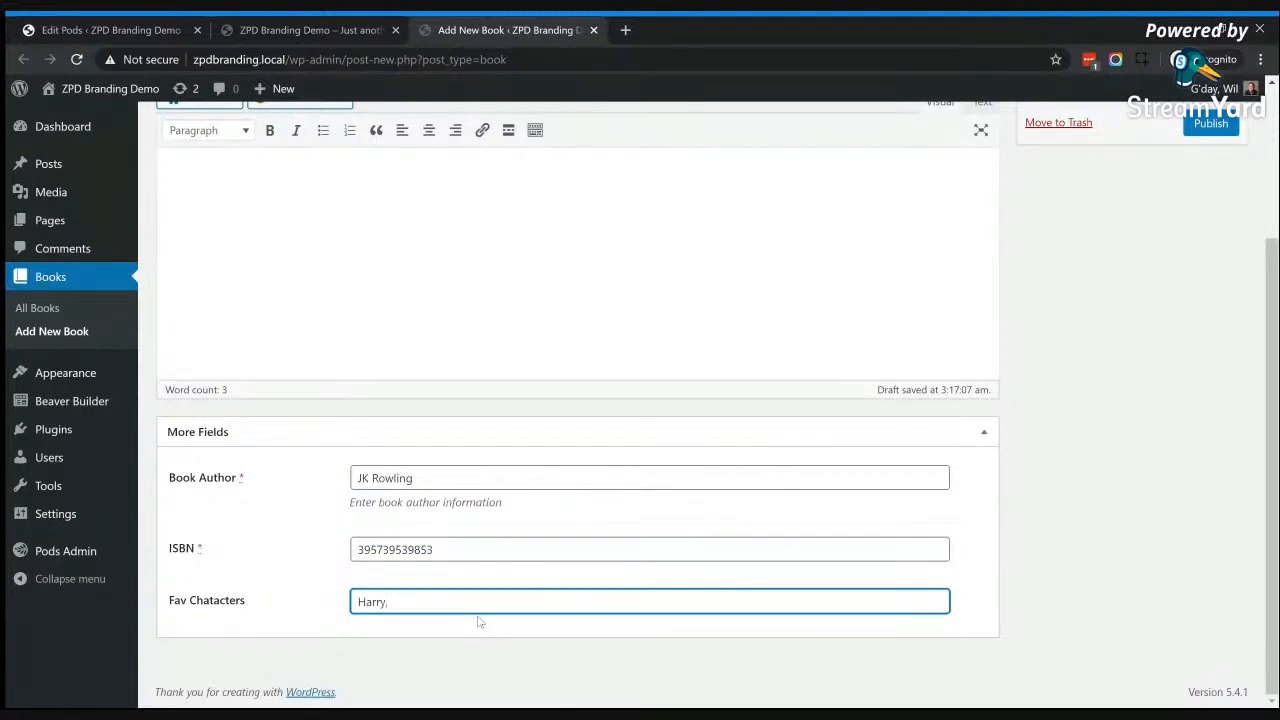
{"action": "type", "text": "Harry,Dumbledore"}
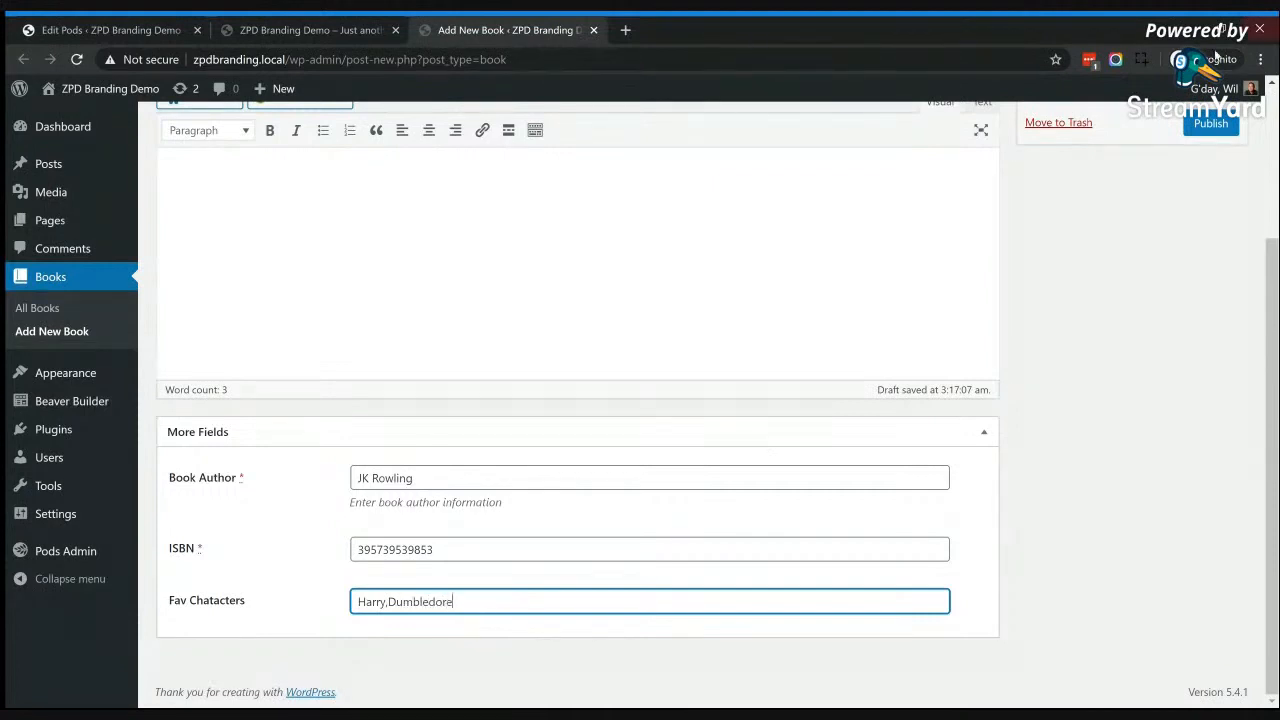
{"action": "left_click_drag", "start_coordinate": [440, 548], "coordinate": [342, 557]}
{"action": "key", "text": "BackSpace"}
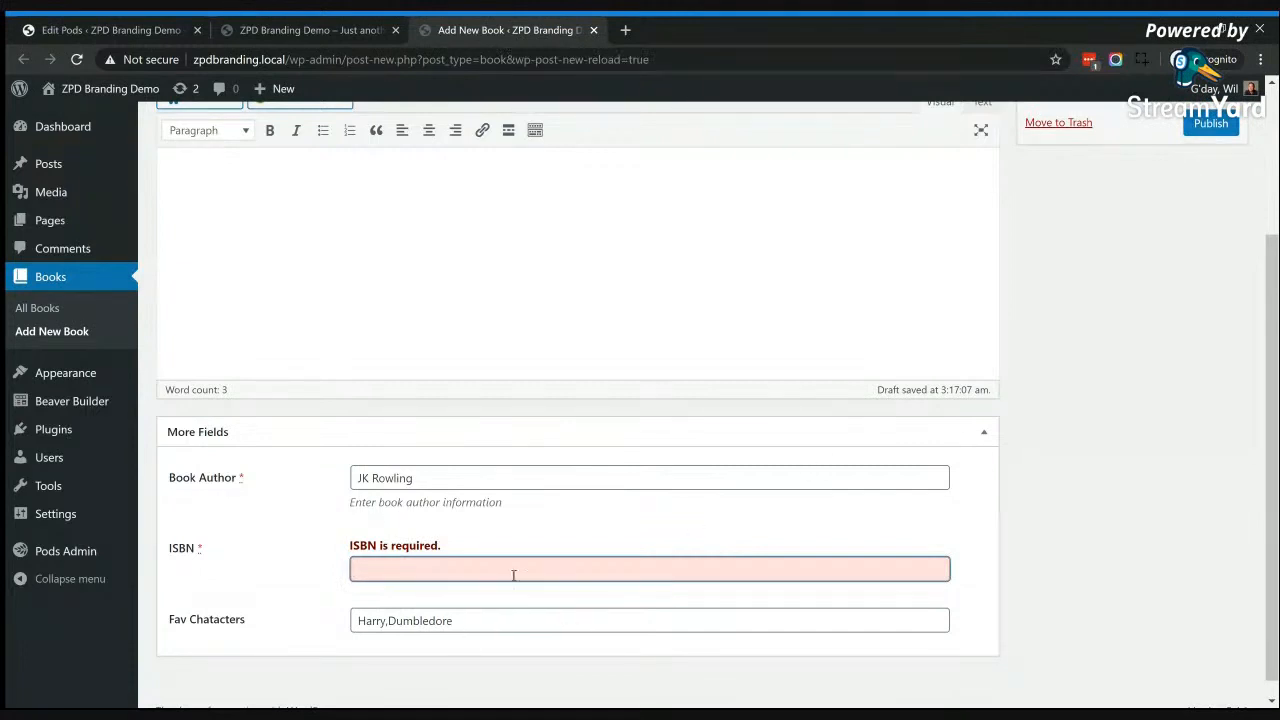
{"action": "type", "text": "4857398475"}
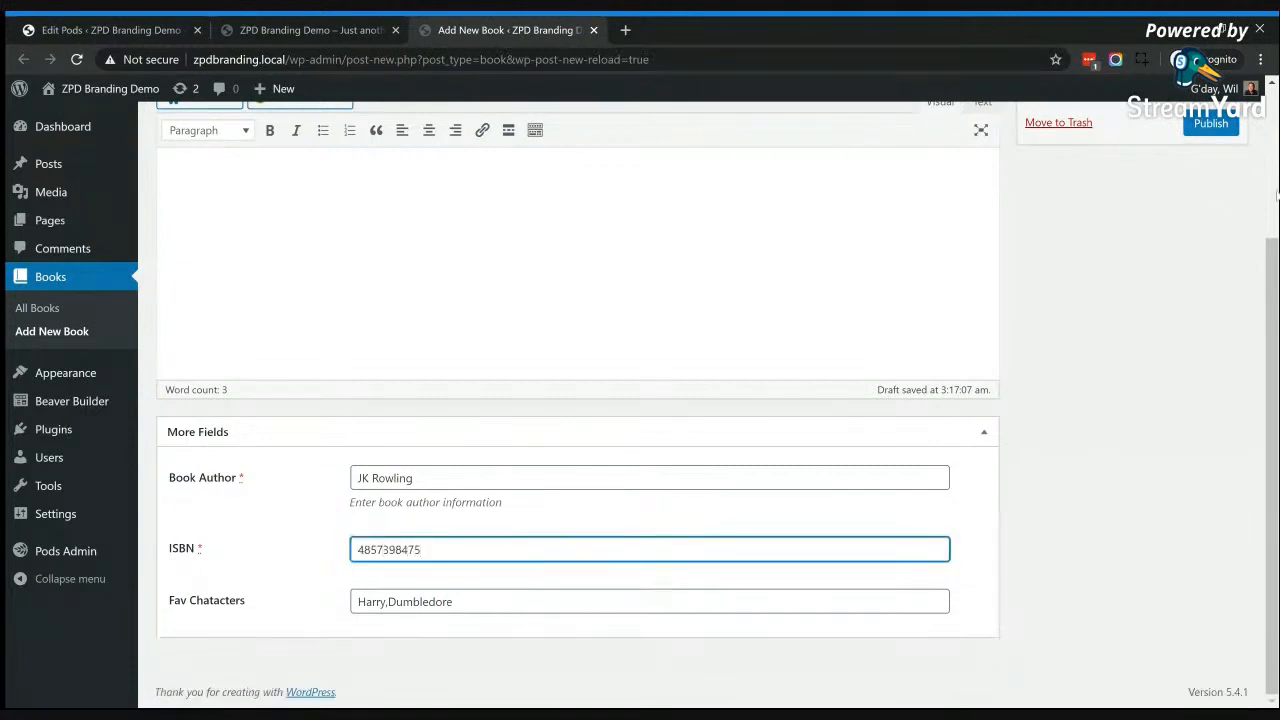
{"action": "left_click", "coordinate": [1200, 127]}
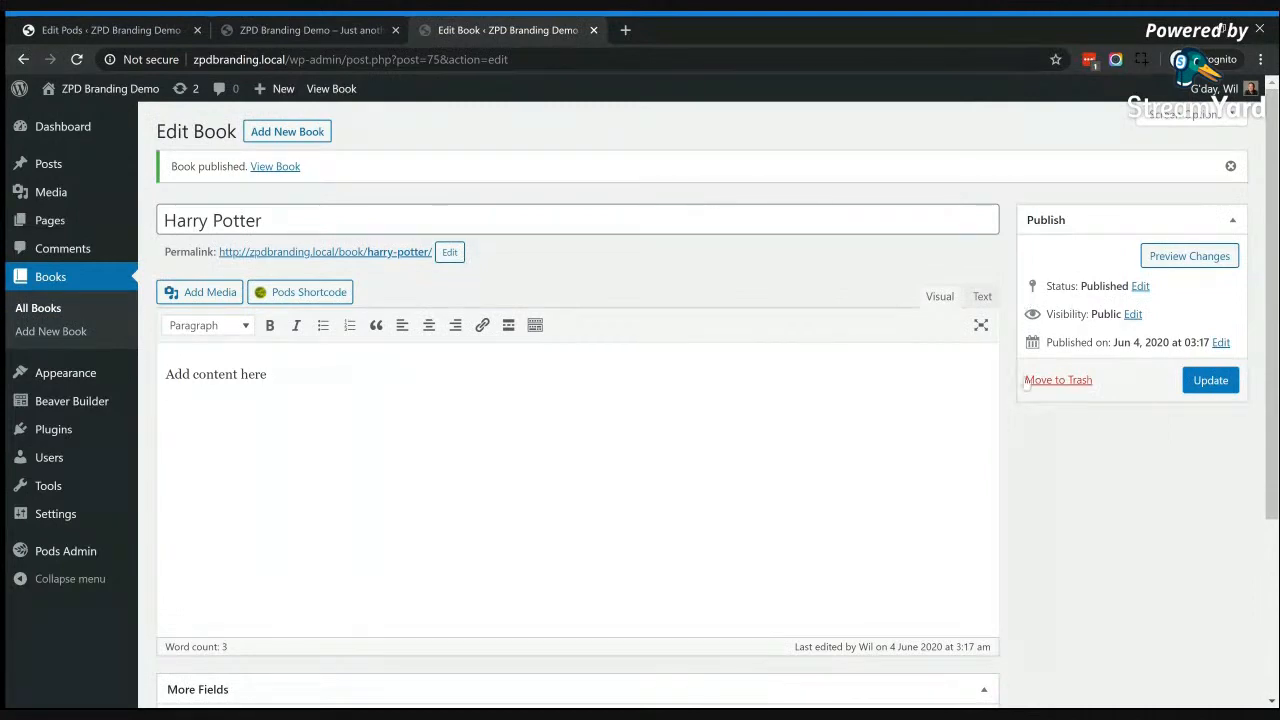
Step: Review the published book's custom field values, and open its permalink to examine the content on the live page
{"action": "scroll", "coordinate": [890, 425], "scroll_direction": "down", "scroll_amount": 3}
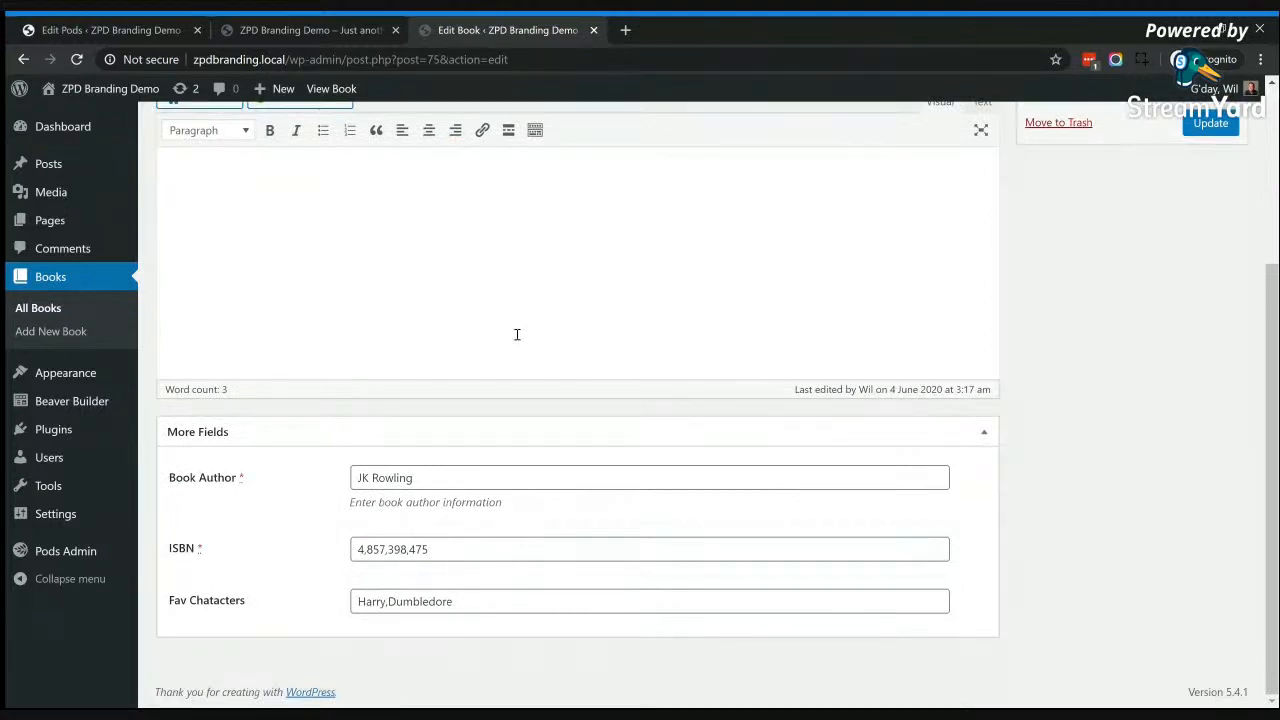
{"action": "scroll", "coordinate": [737, 406], "scroll_direction": "up", "scroll_amount": 3}
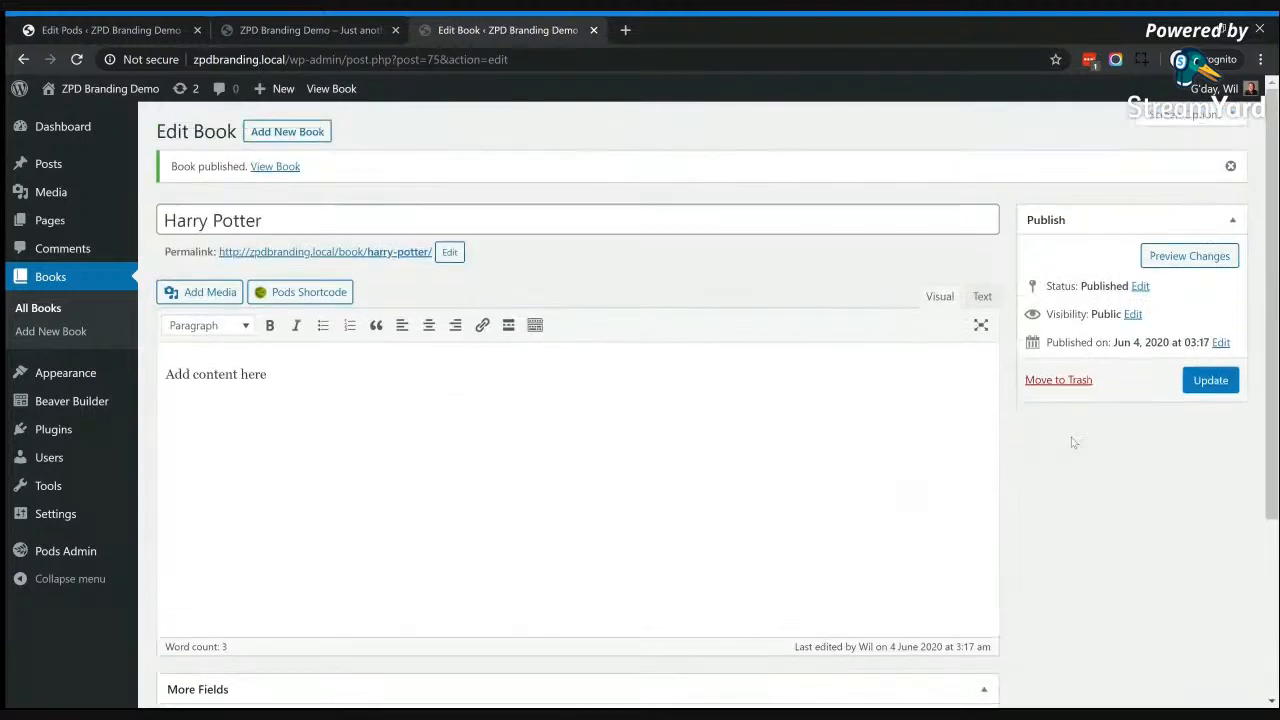
{"action": "scroll", "coordinate": [1057, 423], "scroll_direction": "down", "scroll_amount": 3}
{"action": "scroll", "coordinate": [589, 387], "scroll_direction": "up", "scroll_amount": 3}
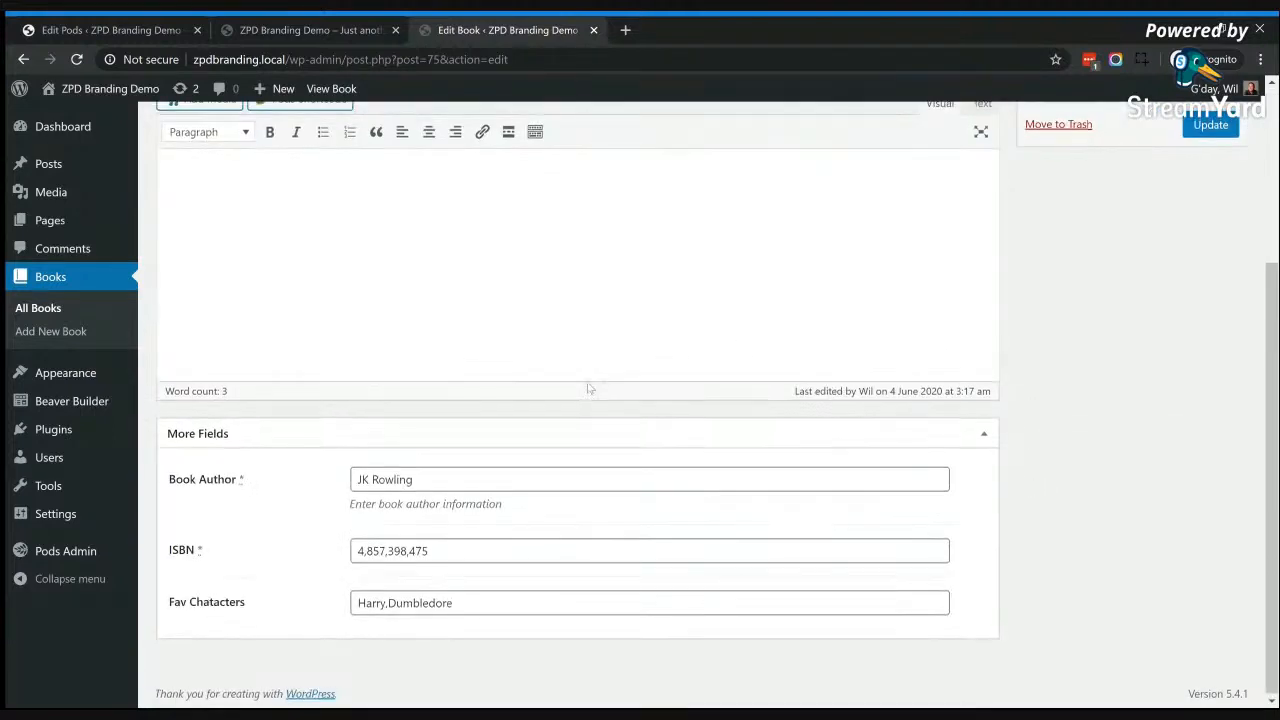
{"action": "left_click", "coordinate": [378, 254]}
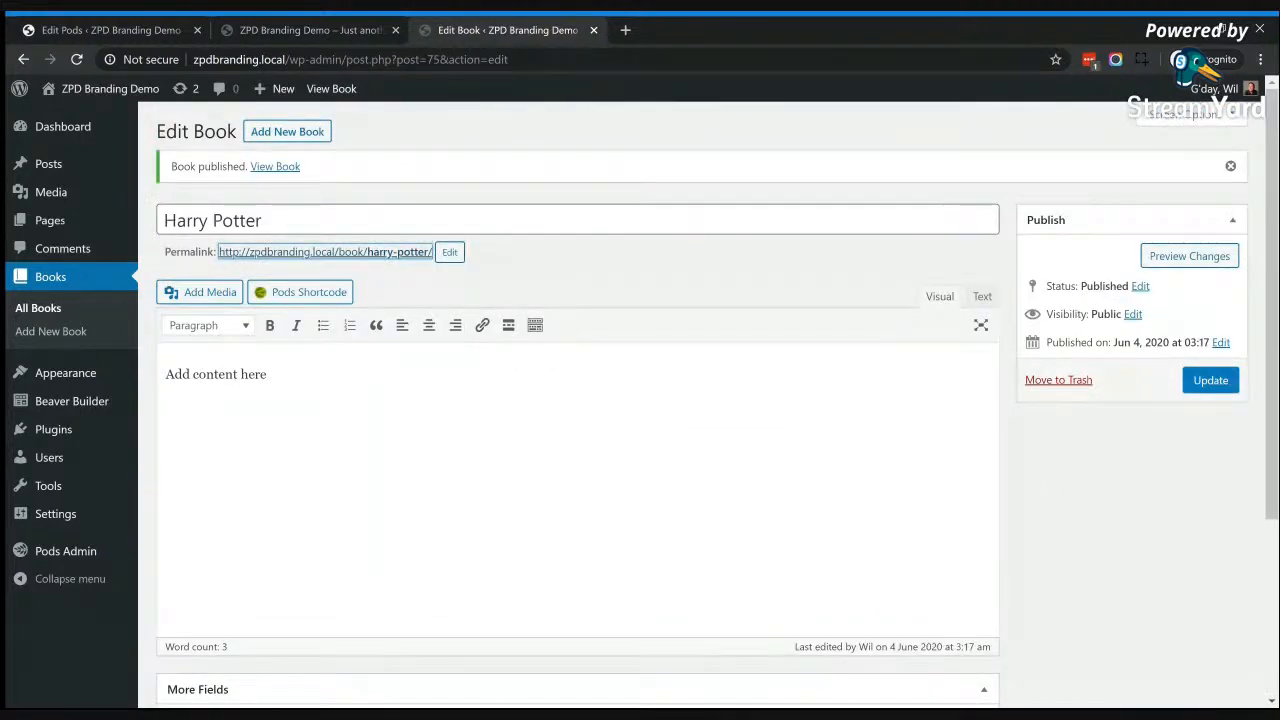
{"action": "left_click", "coordinate": [712, 28]}
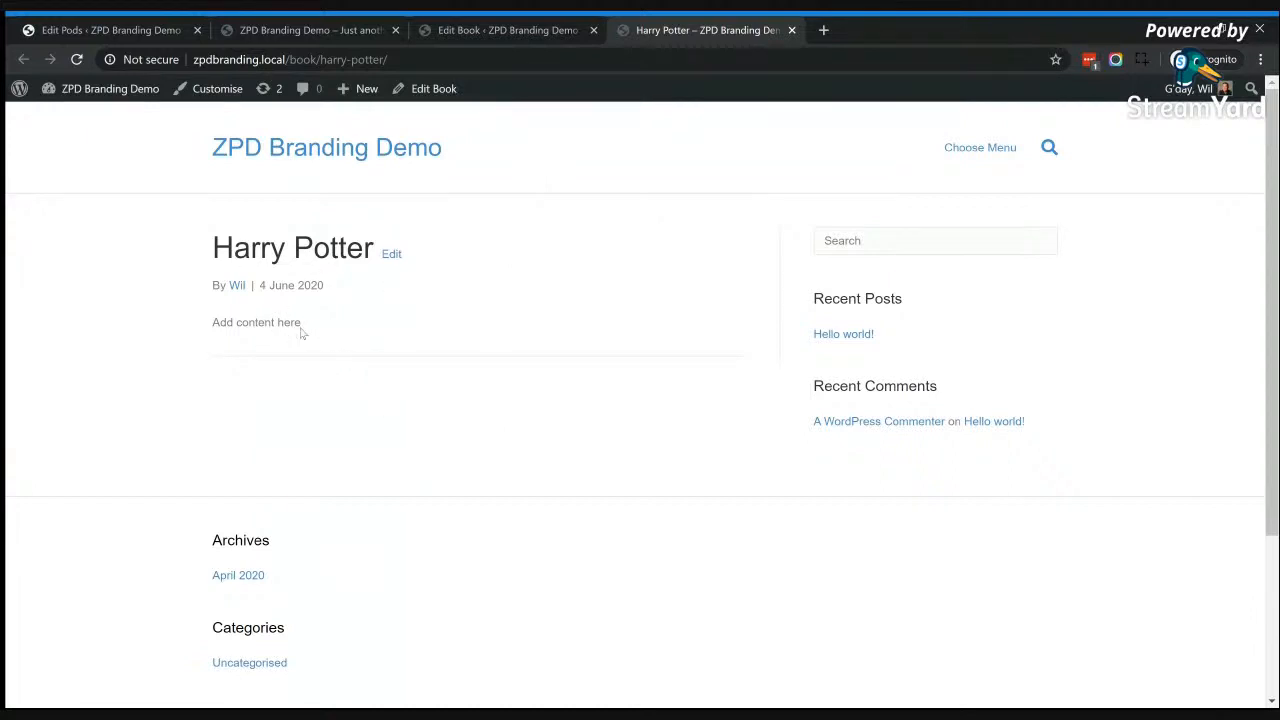
{"action": "left_click_drag", "start_coordinate": [300, 331], "coordinate": [241, 331]}
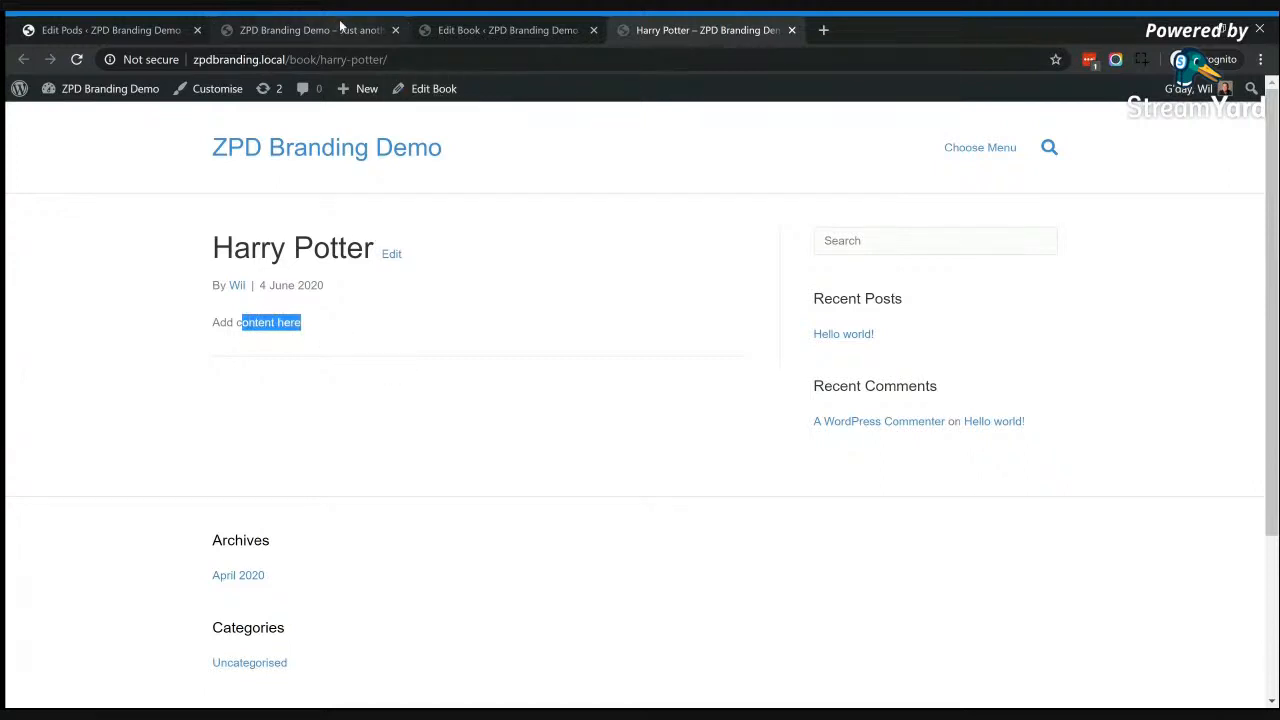
Step: Create a new pod template titled "Books"
{"action": "left_click", "coordinate": [141, 24]}
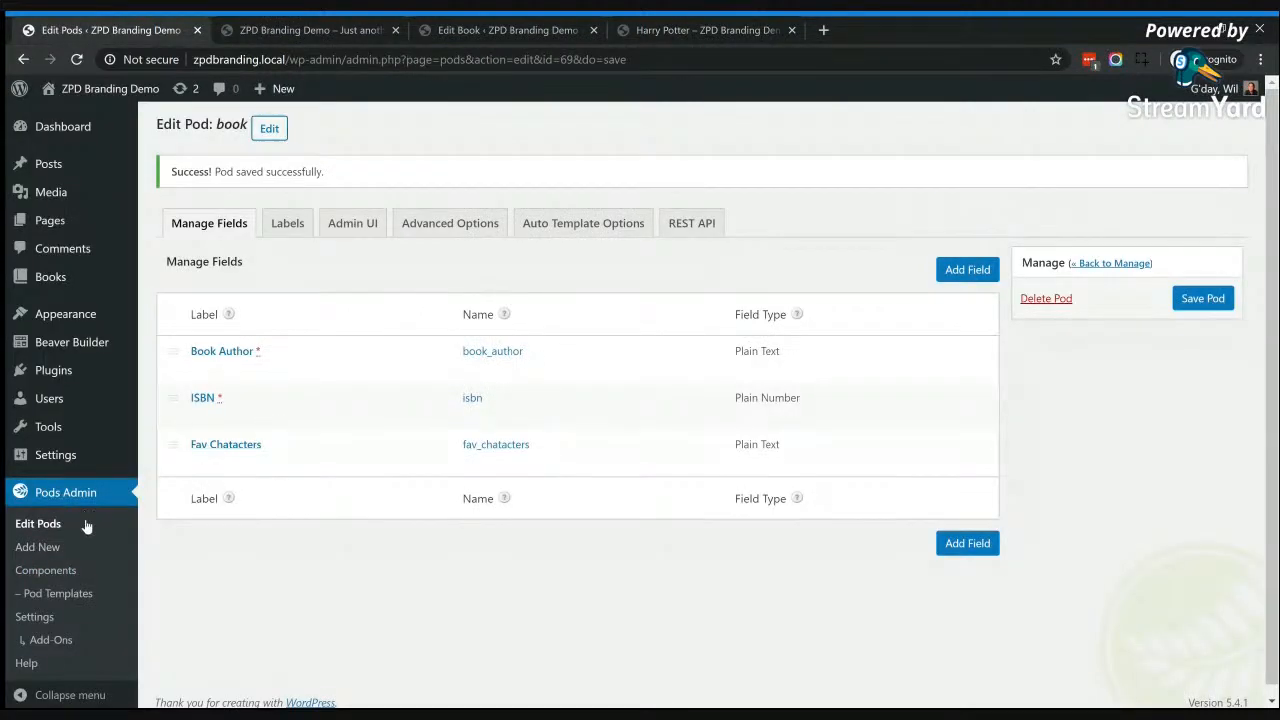
{"action": "left_click", "coordinate": [54, 598]}
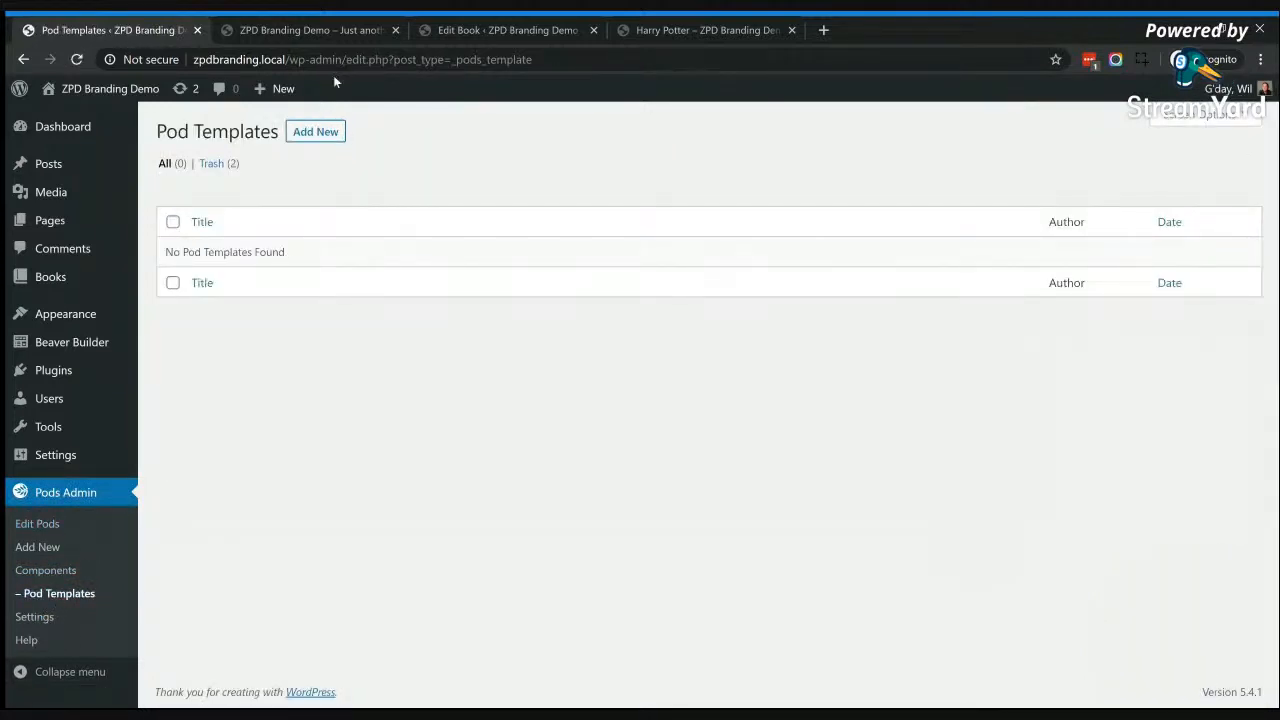
{"action": "left_click", "coordinate": [328, 133]}
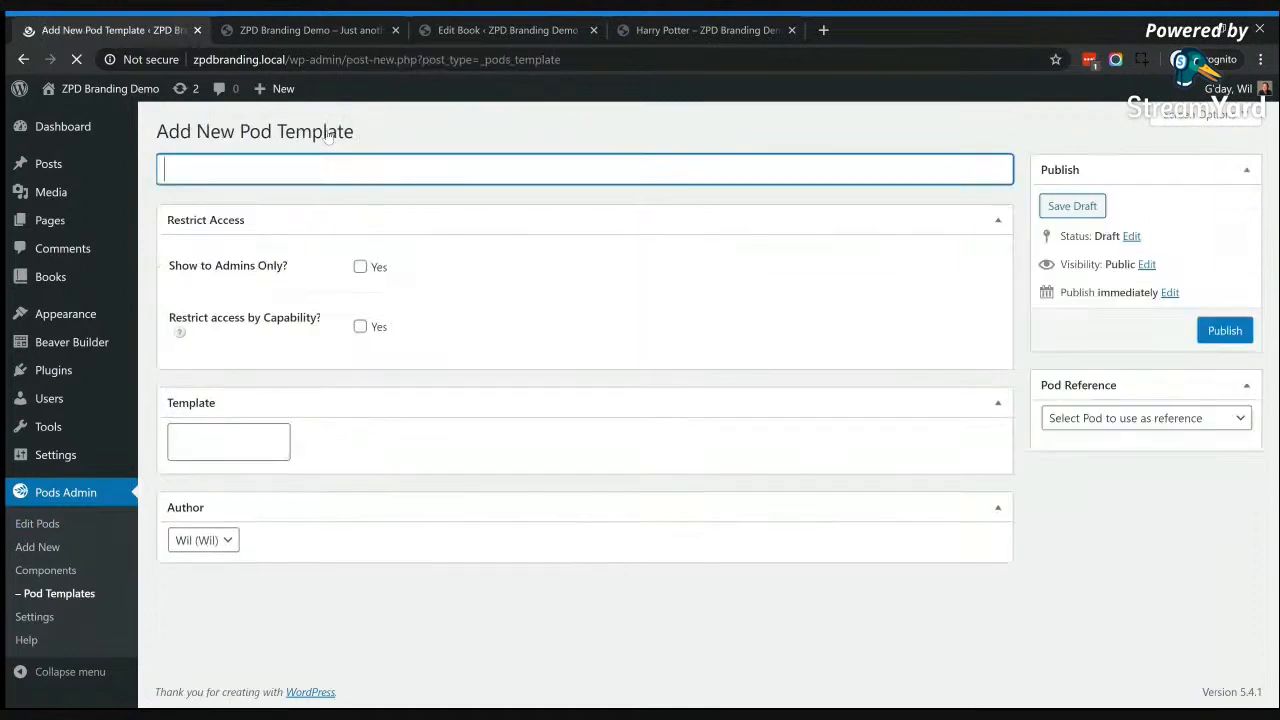
{"action": "type", "text": "Books"}
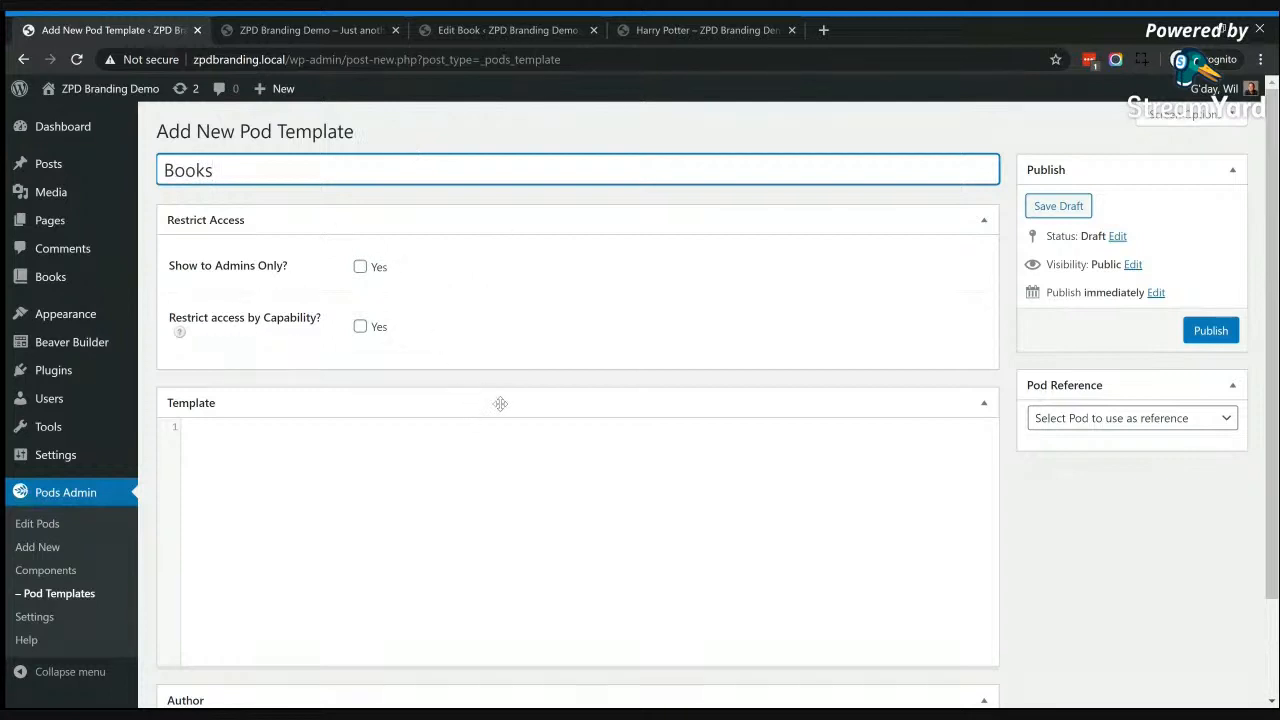
Step: Set the template's pod reference to Books and look through the available field names
{"action": "left_click", "coordinate": [322, 462]}
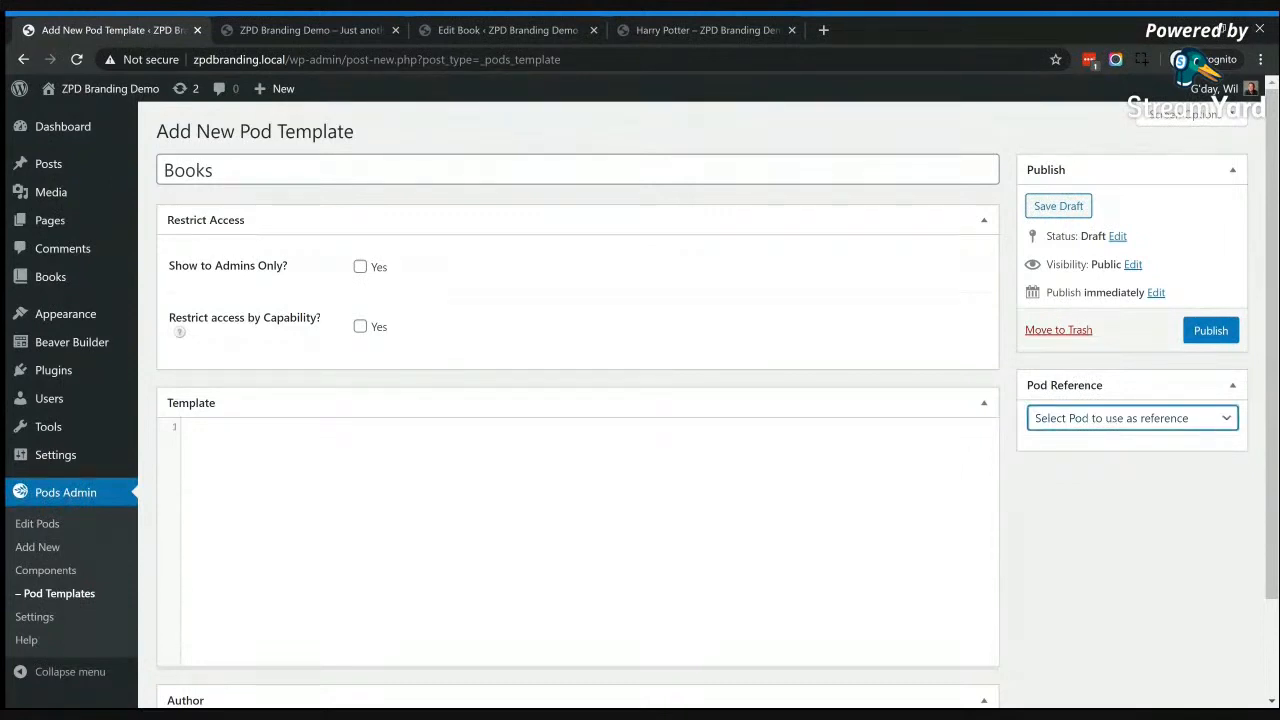
{"action": "left_click", "coordinate": [1057, 478]}
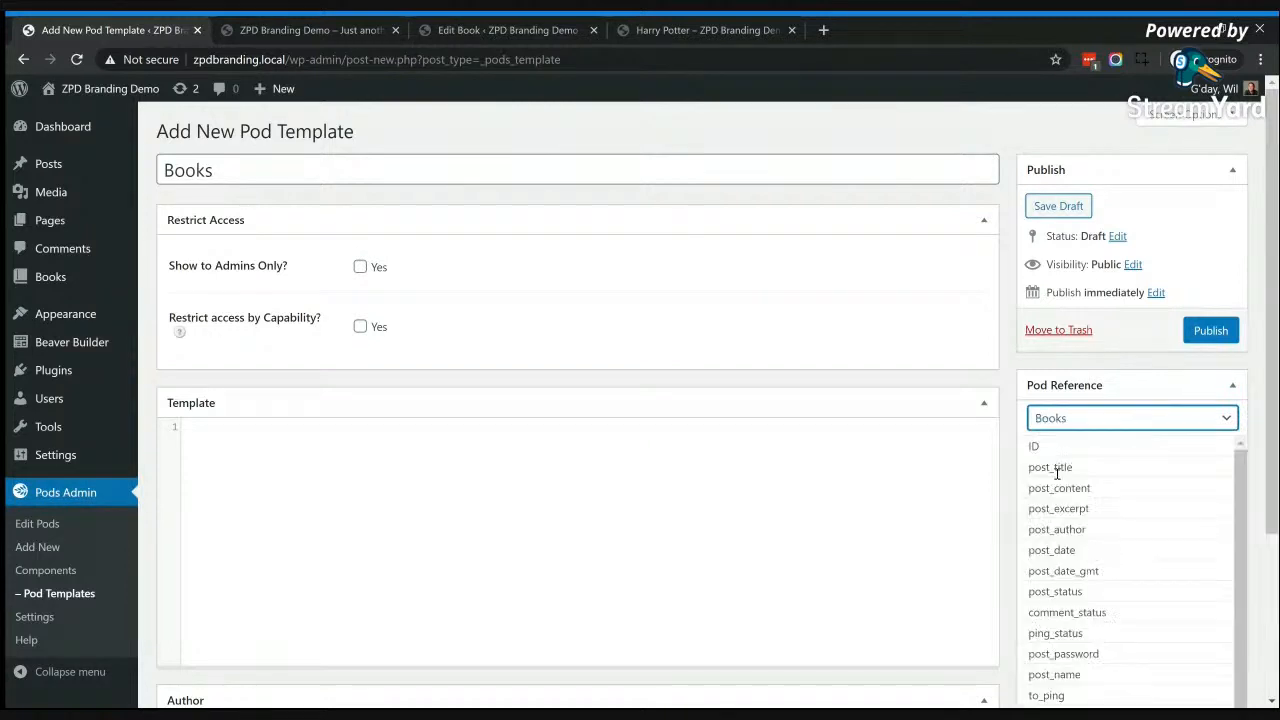
{"action": "scroll", "coordinate": [1172, 494], "scroll_direction": "down", "scroll_amount": 1}
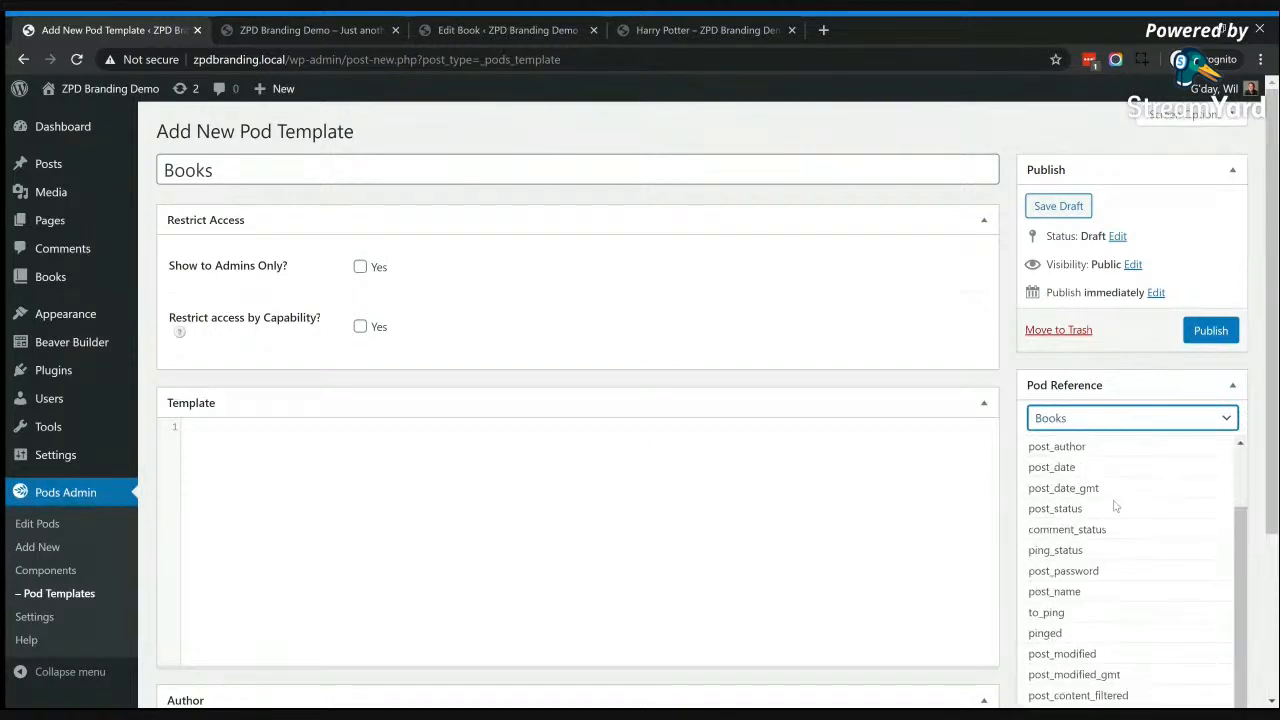
Step: Review the Books field names and start the template with an HTML paragraph labelled "Book Author:"
{"action": "scroll", "coordinate": [1114, 506], "scroll_direction": "down", "scroll_amount": 2}
{"action": "scroll", "coordinate": [1114, 506], "scroll_direction": "down", "scroll_amount": 3}
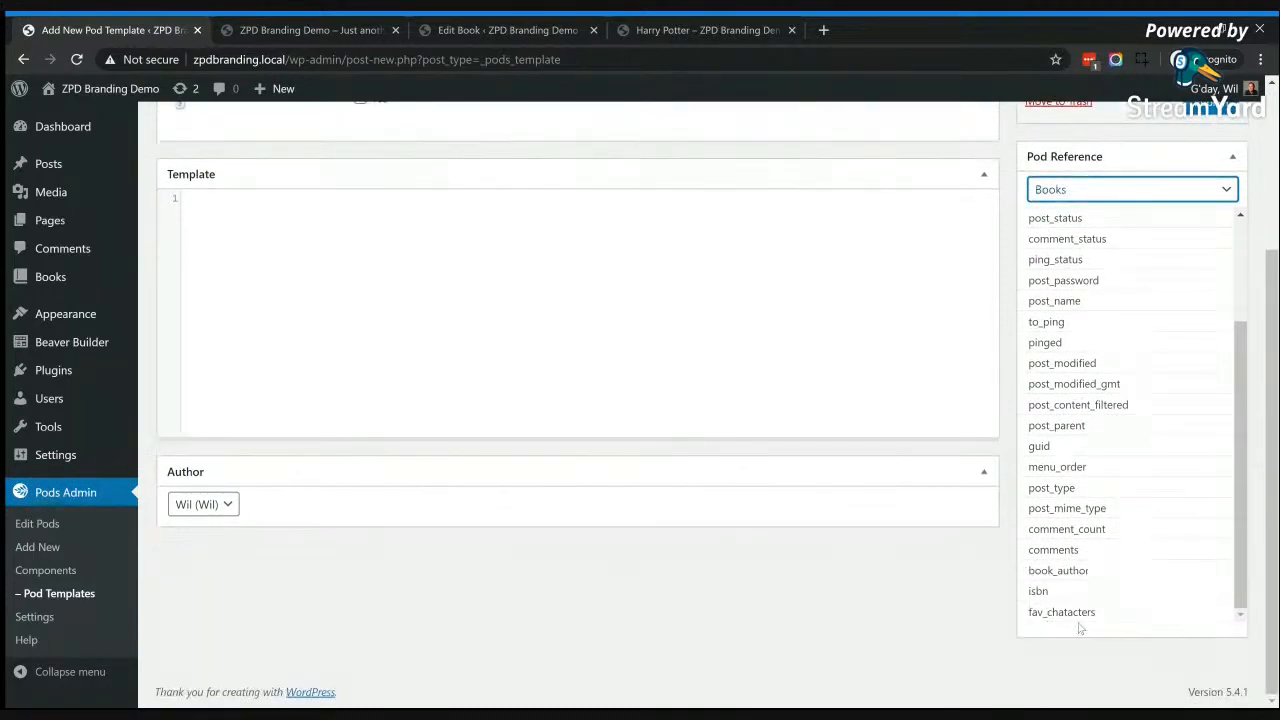
{"action": "scroll", "coordinate": [1116, 490], "scroll_direction": "up", "scroll_amount": 3}
{"action": "scroll", "coordinate": [710, 376], "scroll_direction": "up", "scroll_amount": 3}
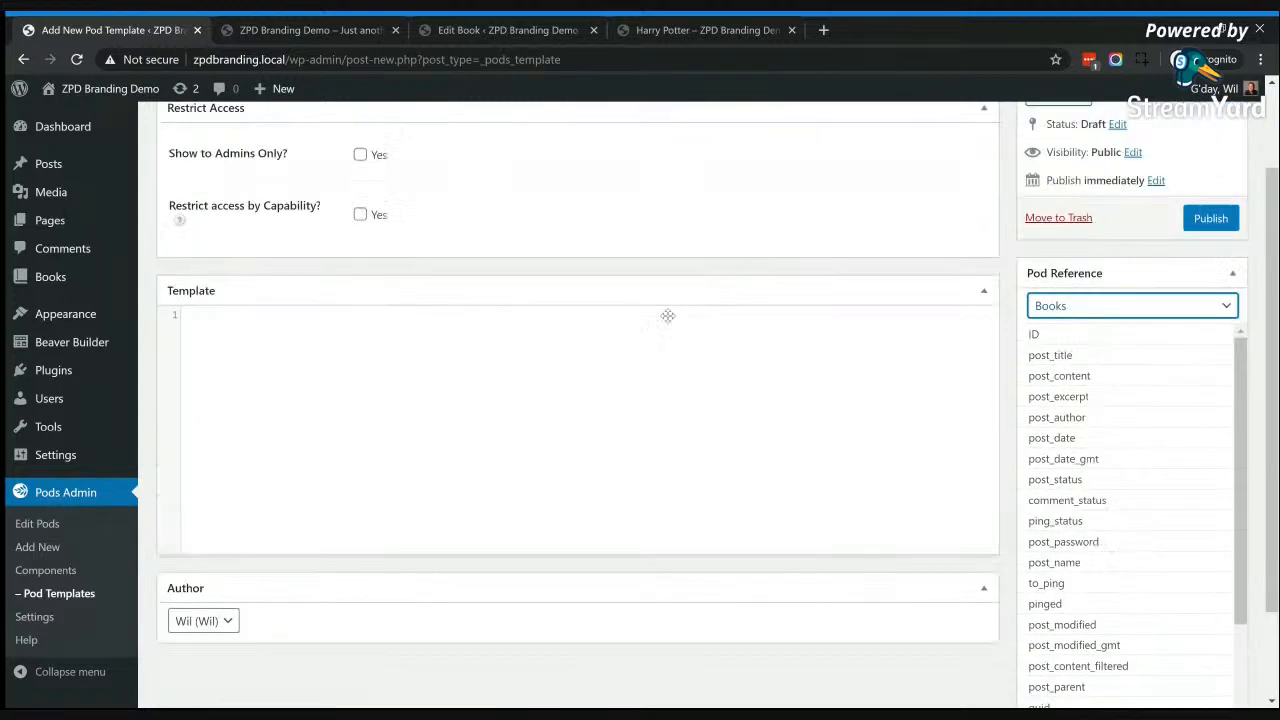
{"action": "left_click", "coordinate": [278, 442]}
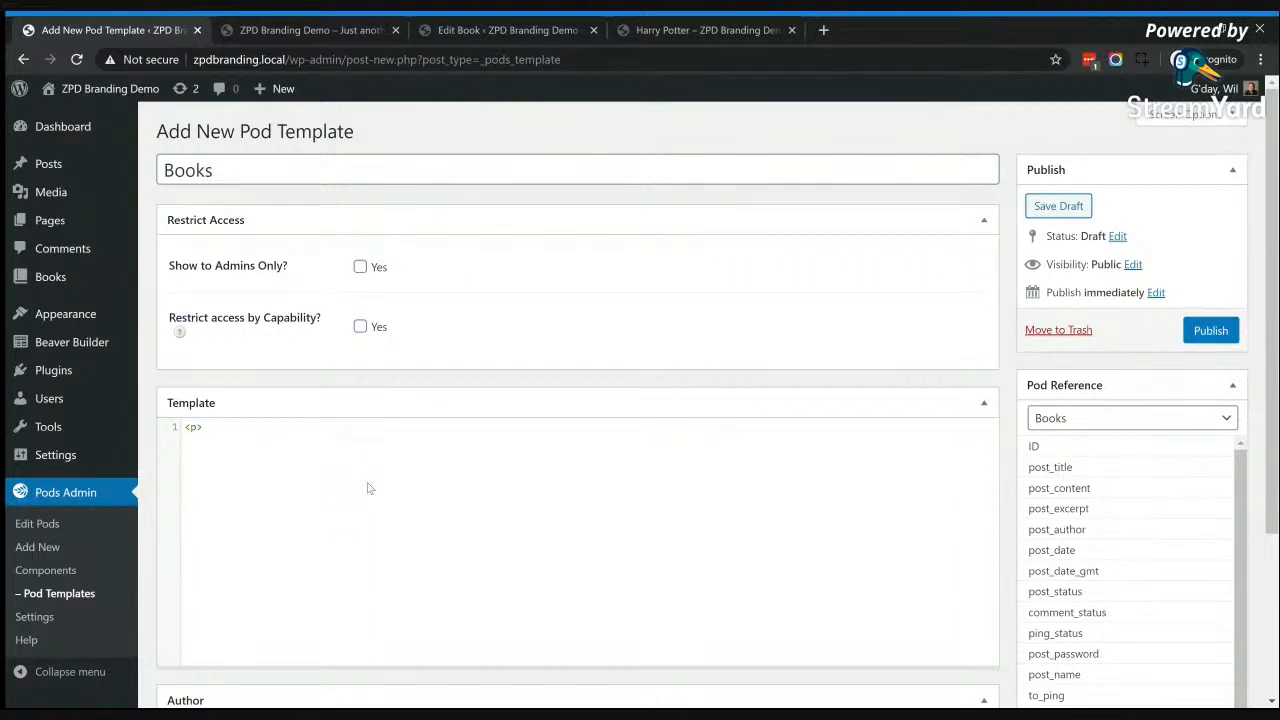
{"action": "type", "text": "Book Author"}
{"action": "type", "text": ": </"}
{"action": "type", "text": "{"}
{"action": "type", "text": "@"}
{"action": "key", "text": "Down"}
{"action": "key", "text": "Down"}
{"action": "key", "text": "Down"}
{"action": "key", "text": "Down"}
{"action": "key", "text": "Down"}
{"action": "key", "text": "Down"}
{"action": "key", "text": "Down"}
{"action": "key", "text": "Down"}
{"action": "key", "text": "Down"}
{"action": "key", "text": "Down"}
{"action": "key", "text": "Down"}
{"action": "key", "text": "Down"}
{"action": "key", "text": "Down"}
{"action": "key", "text": "Down"}
{"action": "key", "text": "Down"}
{"action": "key", "text": "Down"}
{"action": "key", "text": "Down"}
{"action": "key", "text": "Down"}
{"action": "key", "text": "Down"}
{"action": "key", "text": "Down"}
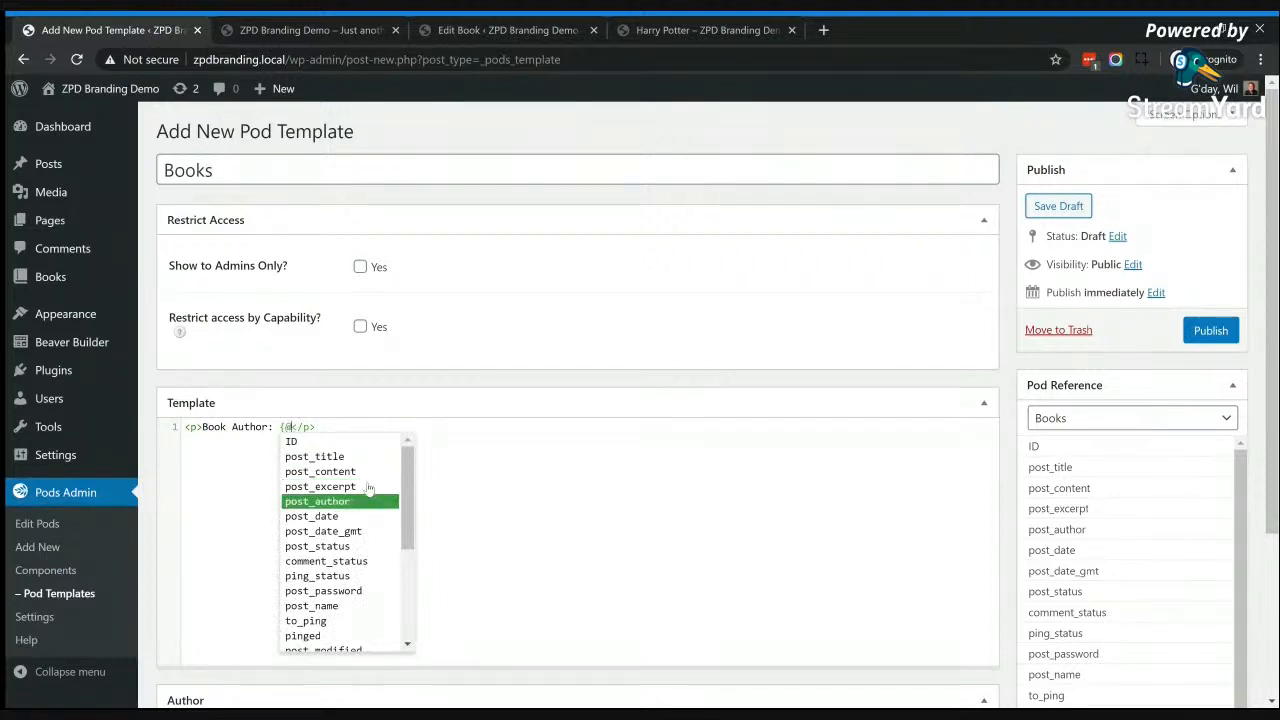
{"action": "key", "text": "Down"}
{"action": "key", "text": "Down"}
{"action": "key", "text": "Down"}
{"action": "key", "text": "Down"}
{"action": "key", "text": "Down"}
{"action": "key", "text": "Down"}
{"action": "key", "text": "Down"}
{"action": "key", "text": "Down"}
{"action": "key", "text": "Down"}
{"action": "key", "text": "Down"}
{"action": "key", "text": "Down"}
{"action": "key", "text": "Down"}
{"action": "key", "text": "Down"}
{"action": "key", "text": "Down"}
{"action": "key", "text": "Down"}
{"action": "key", "text": "Down"}
{"action": "key", "text": "Down"}
{"action": "key", "text": "Down"}
{"action": "key", "text": "Down"}
{"action": "key", "text": "Down"}
{"action": "key", "text": "Down"}
{"action": "key", "text": "Down"}
{"action": "key", "text": "Down"}
{"action": "key", "text": "Down"}
{"action": "key", "text": "Down"}
{"action": "key", "text": "Down"}
{"action": "key", "text": "Down"}
{"action": "key", "text": "Down"}
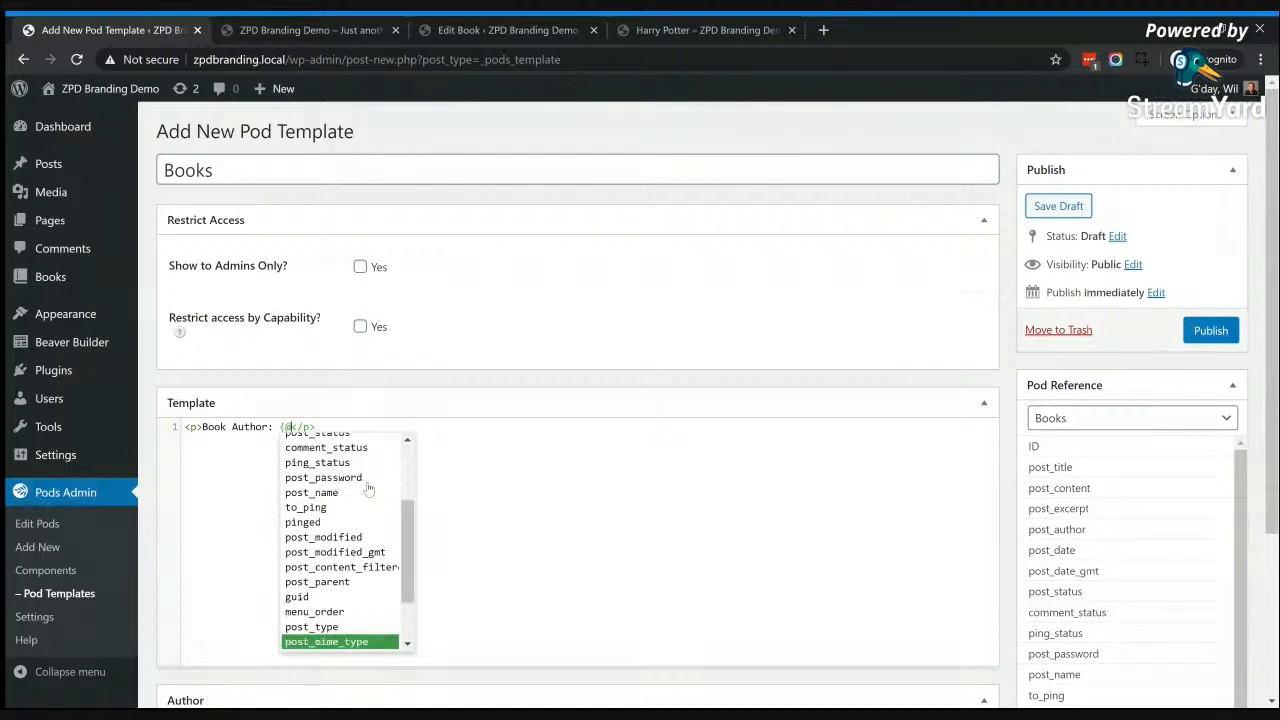
{"action": "key", "text": "Down"}
{"action": "key", "text": "Up"}
{"action": "key", "text": "Up"}
{"action": "key", "text": "Return"}
{"action": "type", "text": "}"}
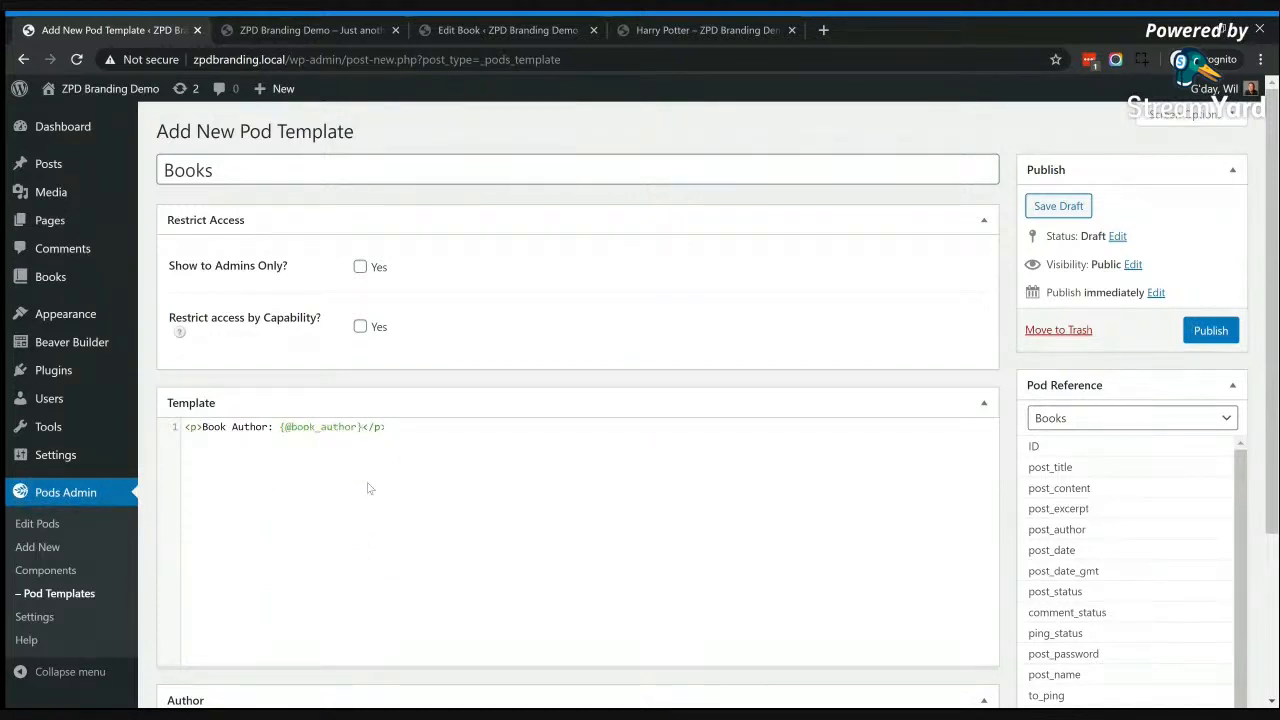
{"action": "left_click", "coordinate": [391, 427]}
{"action": "key", "text": "Return"}
{"action": "type", "text": "<p"}
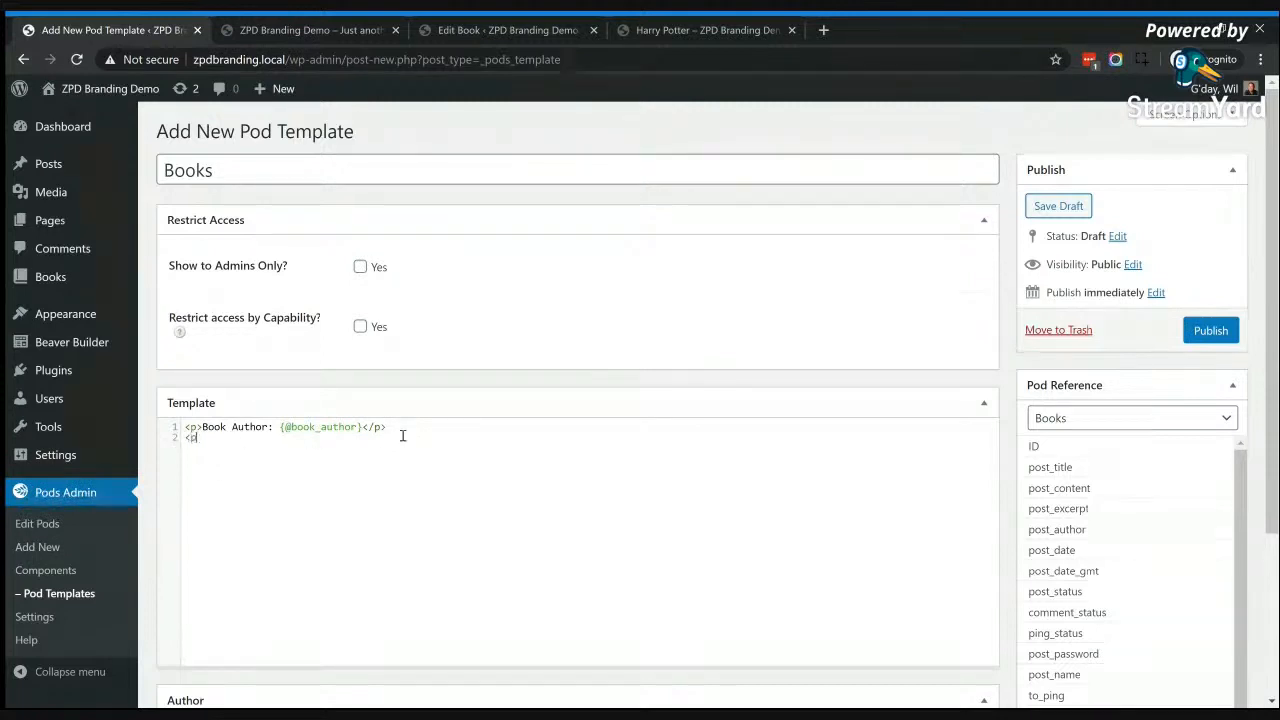
{"action": "type", "text": ">ISBN:"}
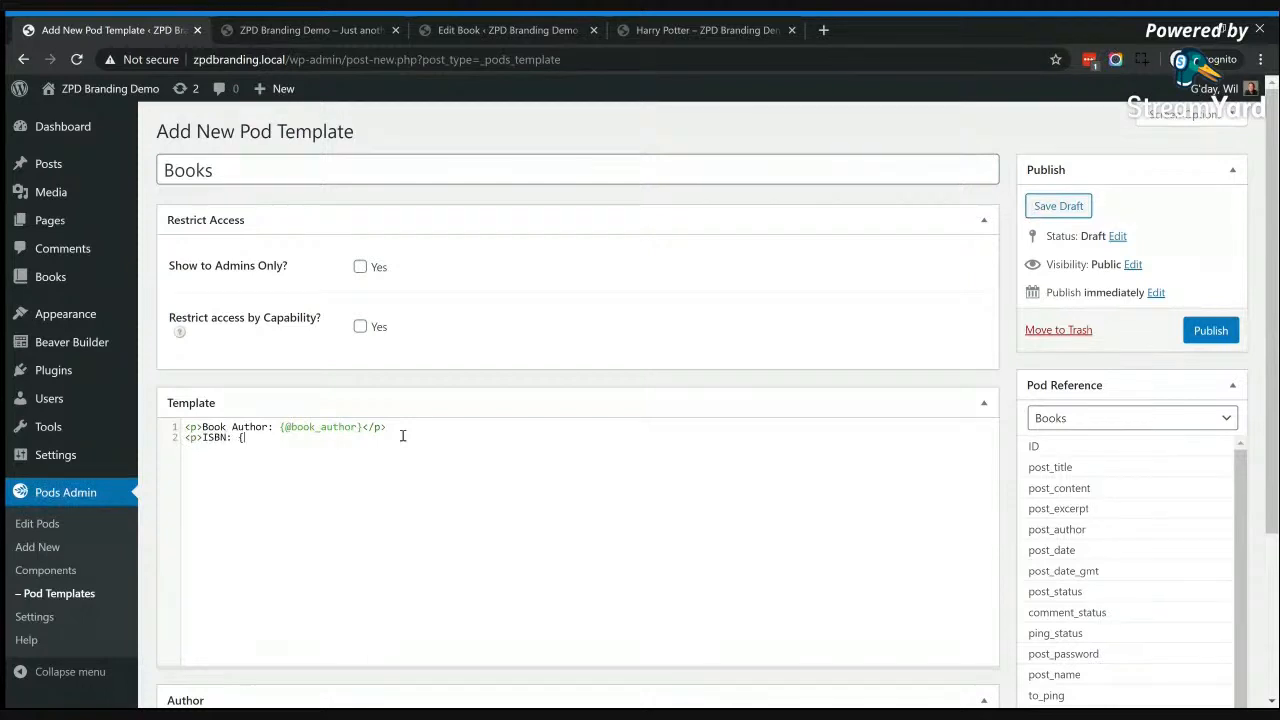
{"action": "type", "text": " {@"}
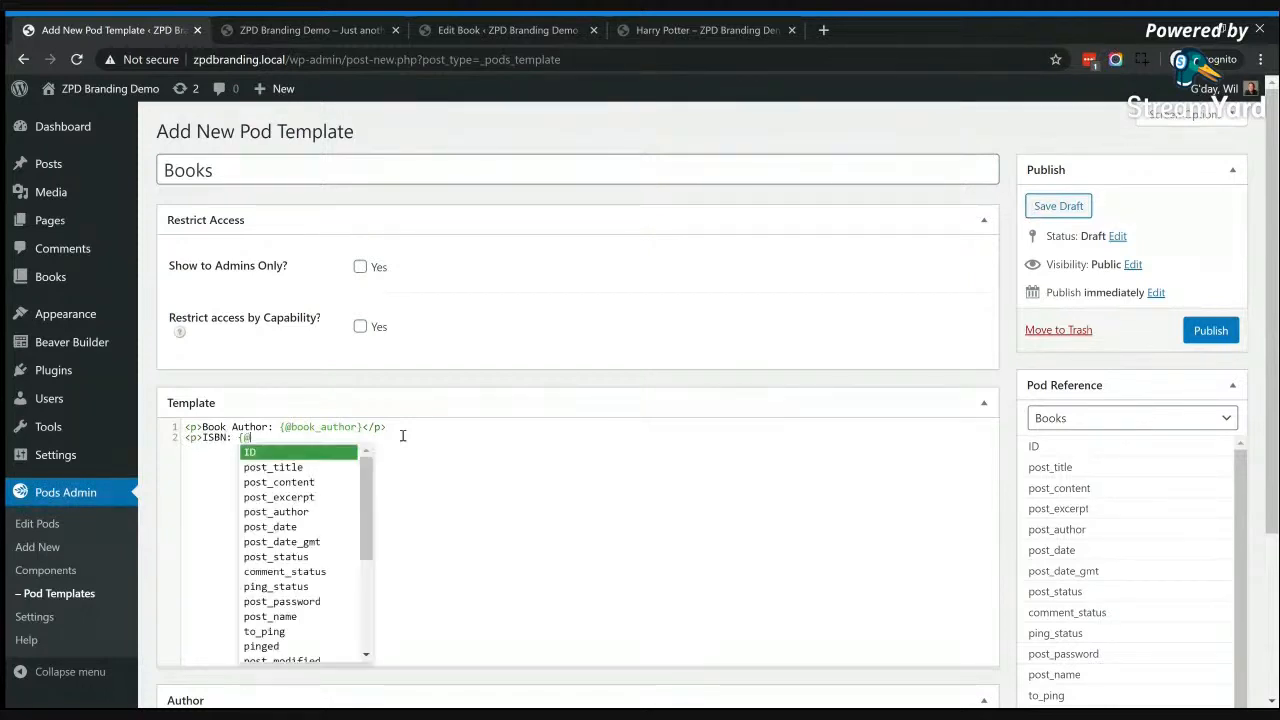
{"action": "key", "text": "Down"}
{"action": "key", "text": "Down"}
{"action": "key", "text": "Down"}
{"action": "key", "text": "Down"}
{"action": "key", "text": "Down"}
{"action": "key", "text": "Down"}
{"action": "key", "text": "Down"}
{"action": "key", "text": "Down"}
{"action": "key", "text": "Down"}
{"action": "key", "text": "Down"}
{"action": "key", "text": "Down"}
{"action": "key", "text": "Down"}
{"action": "key", "text": "Down"}
{"action": "key", "text": "Down"}
{"action": "key", "text": "Down"}
{"action": "key", "text": "Down"}
{"action": "key", "text": "Down"}
{"action": "key", "text": "Down"}
{"action": "key", "text": "Down"}
{"action": "key", "text": "Down"}
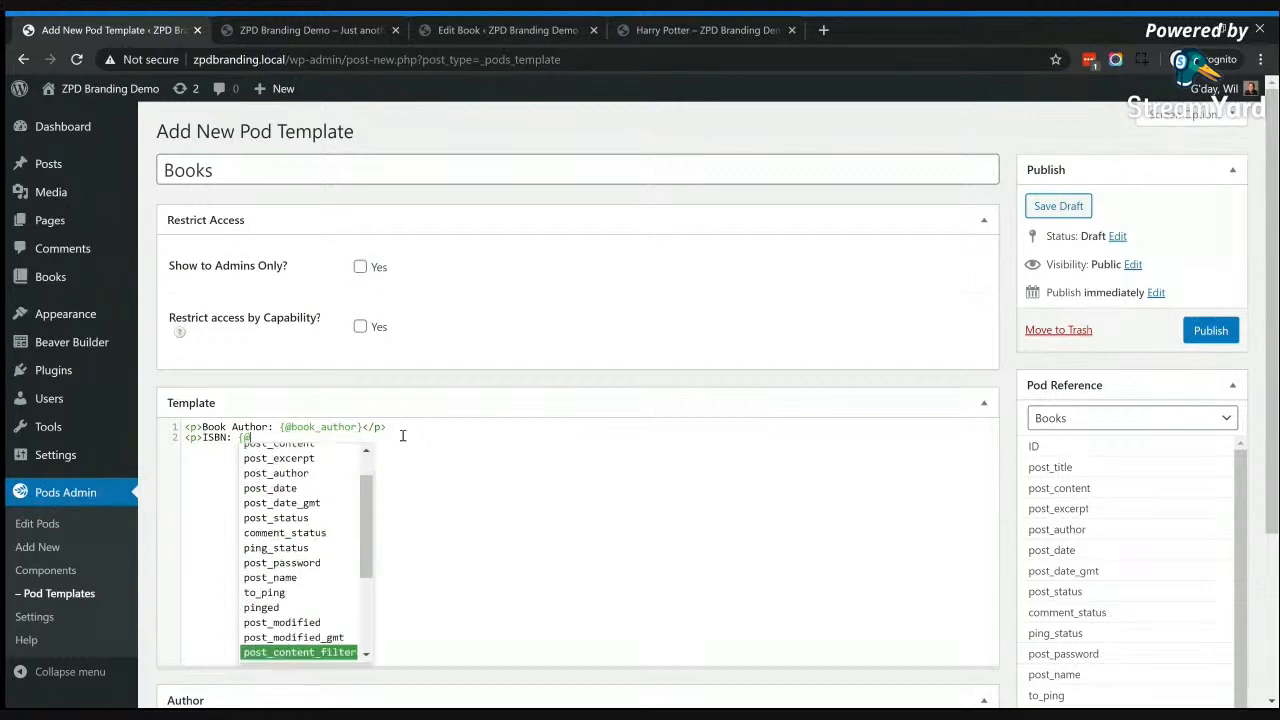
{"action": "key", "text": "Down"}
{"action": "key", "text": "Down"}
{"action": "key", "text": "Down"}
{"action": "key", "text": "Down"}
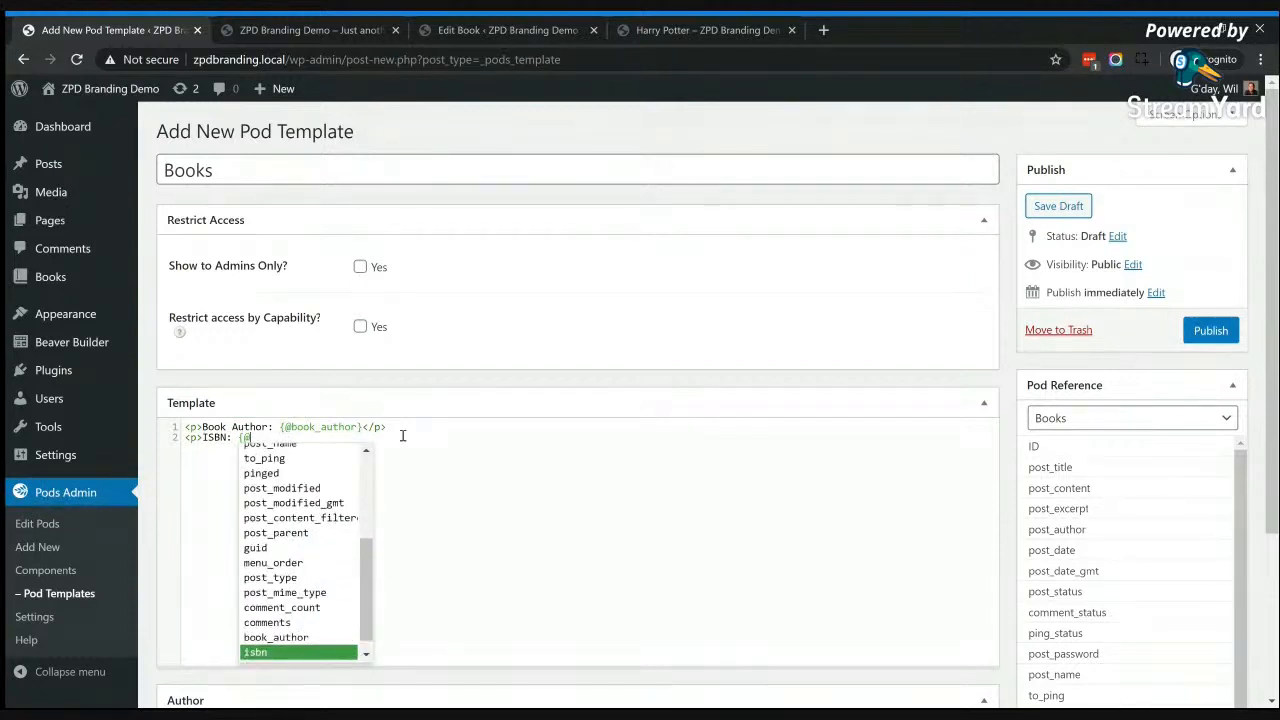
{"action": "key", "text": "Return"}
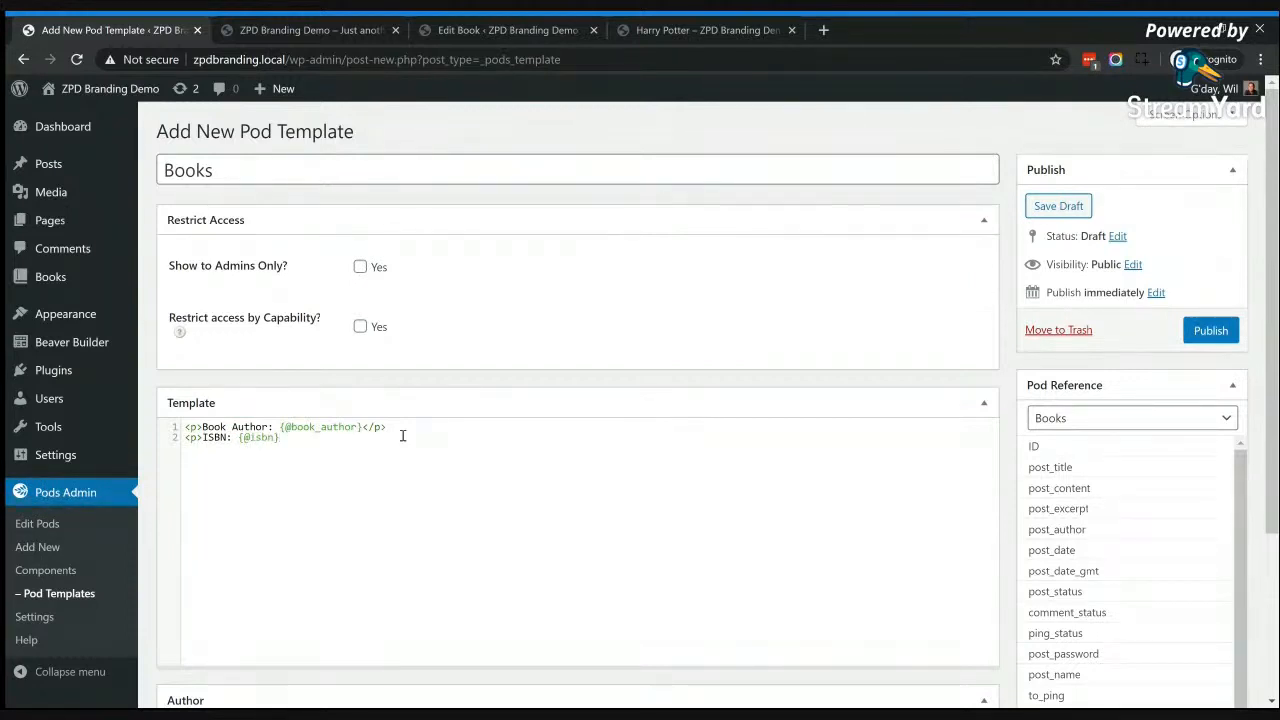
{"action": "type", "text": "</"}
{"action": "type", "text": "p>"}
{"action": "type", "text": "Fav"}
{"action": "type", "text": " Chars: "}
{"action": "type", "text": "{@"}
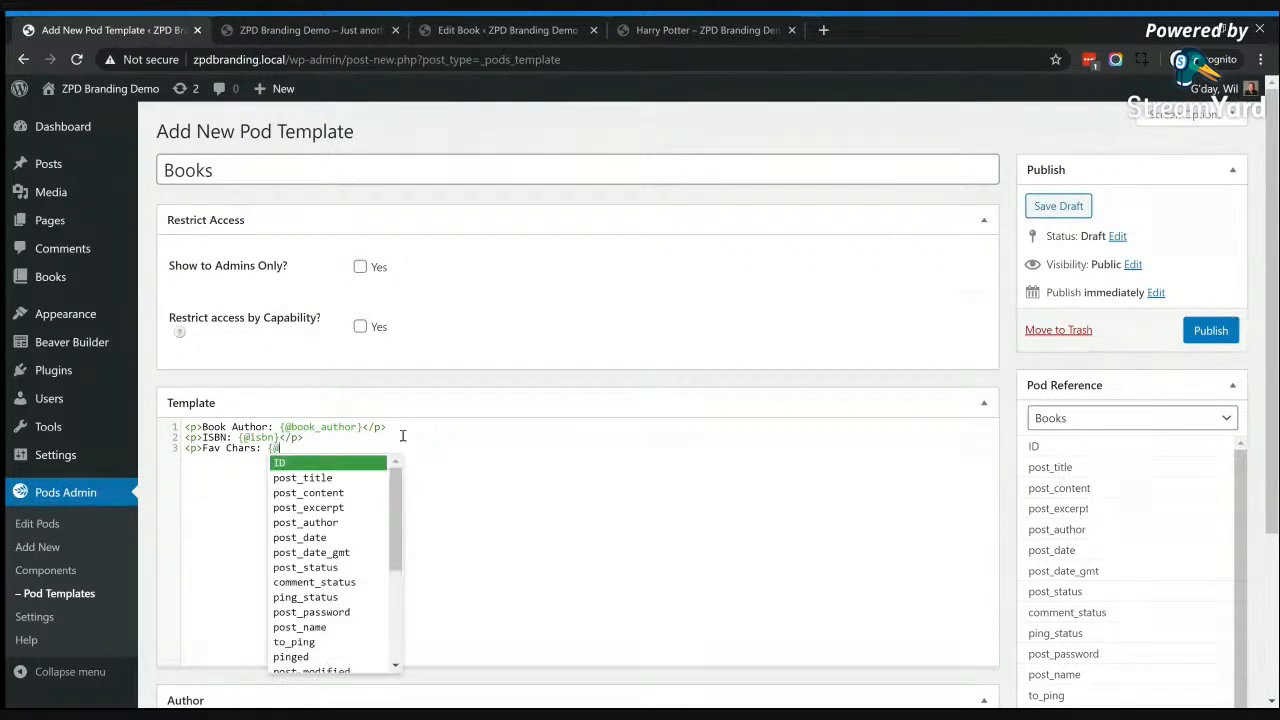
{"action": "left_click_drag", "start_coordinate": [396, 567], "coordinate": [404, 668]}
{"action": "left_click", "coordinate": [338, 664]}
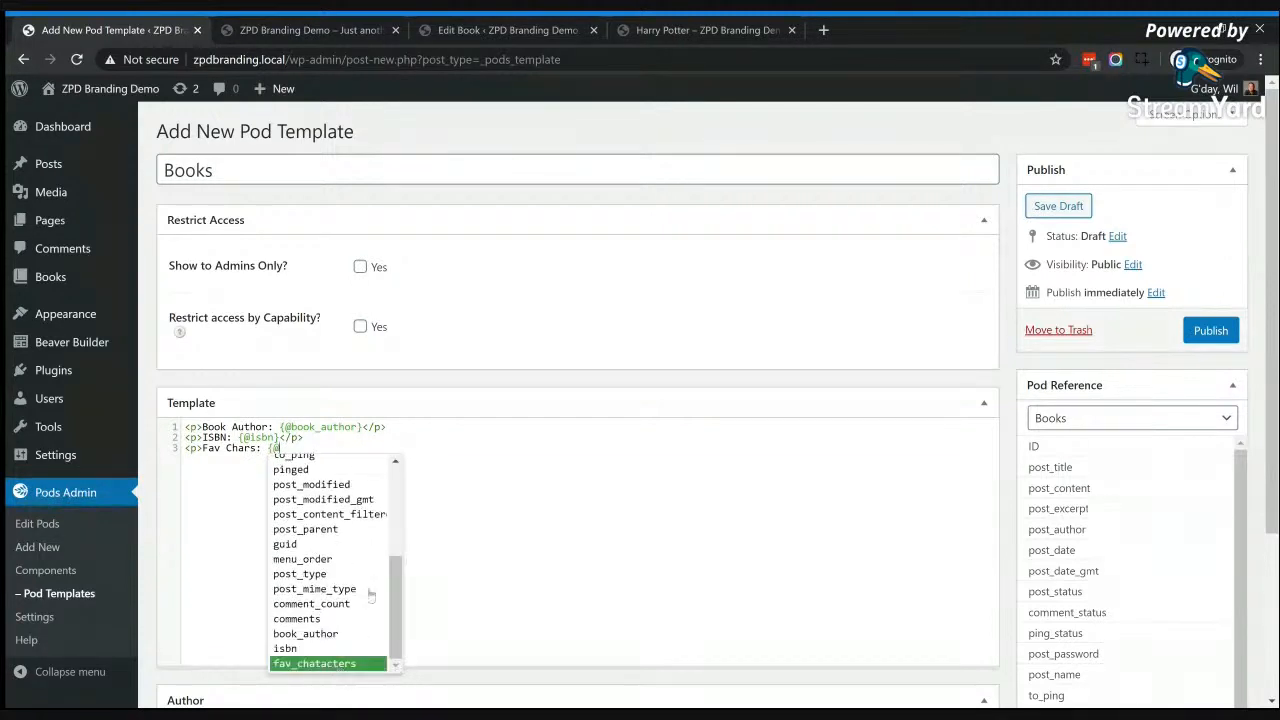
{"action": "left_click", "coordinate": [335, 666]}
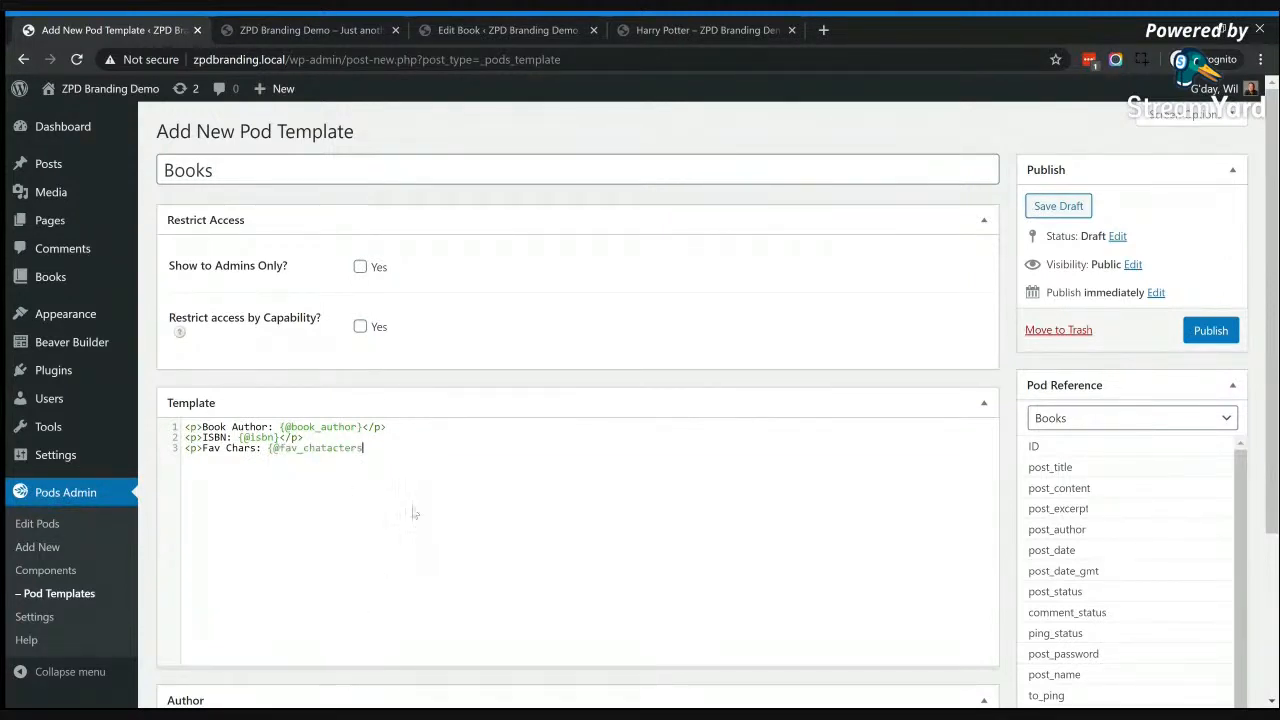
{"action": "type", "text": "</p>"}
Step: Publish the Books pod template
{"action": "scroll", "coordinate": [612, 512], "scroll_direction": "down", "scroll_amount": 1}
{"action": "scroll", "coordinate": [590, 465], "scroll_direction": "up", "scroll_amount": 1}
{"action": "left_click", "coordinate": [1205, 332]}
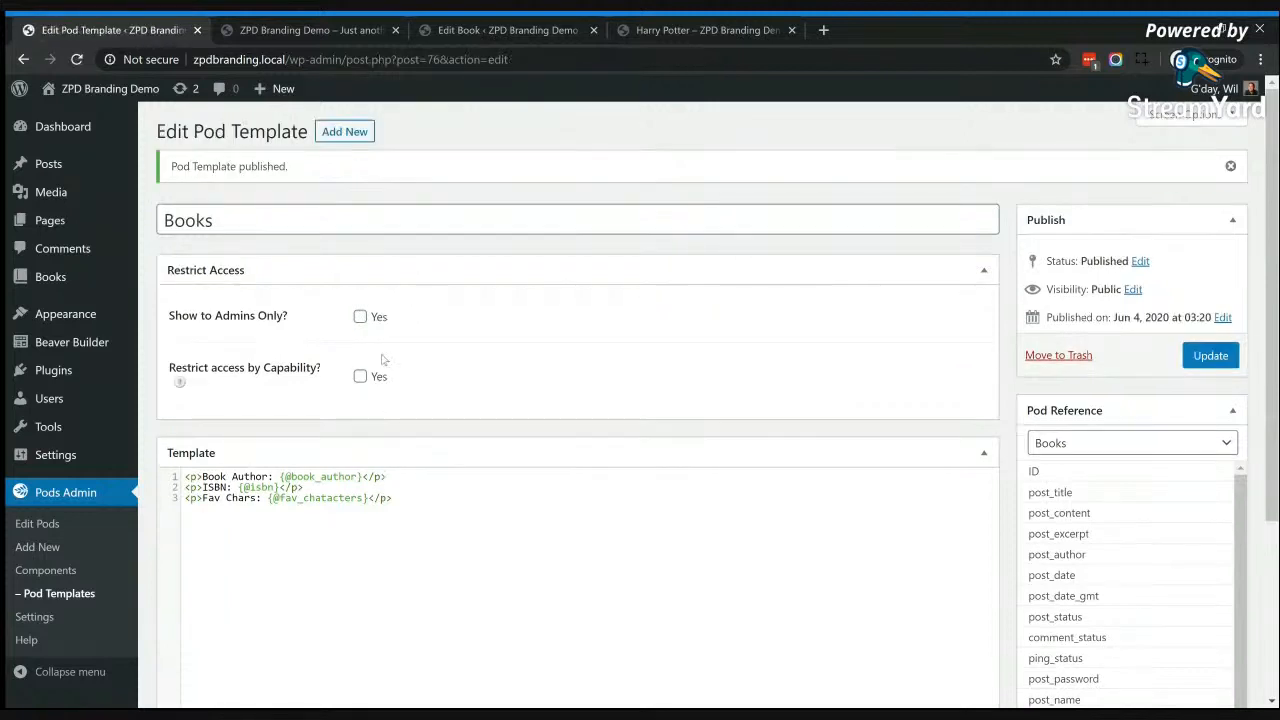
Step: Open the Books pod for editing and enable automatic Pods templates in its auto template options
{"action": "left_click", "coordinate": [36, 527]}
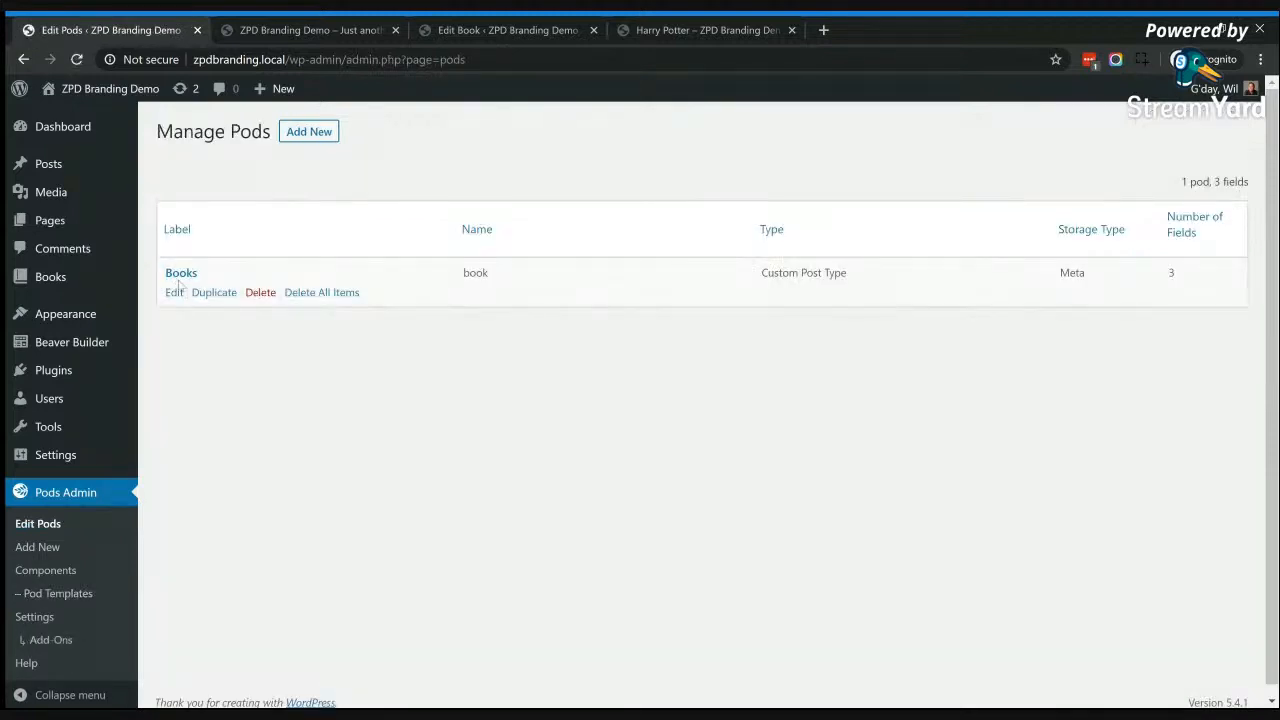
{"action": "left_click", "coordinate": [173, 293]}
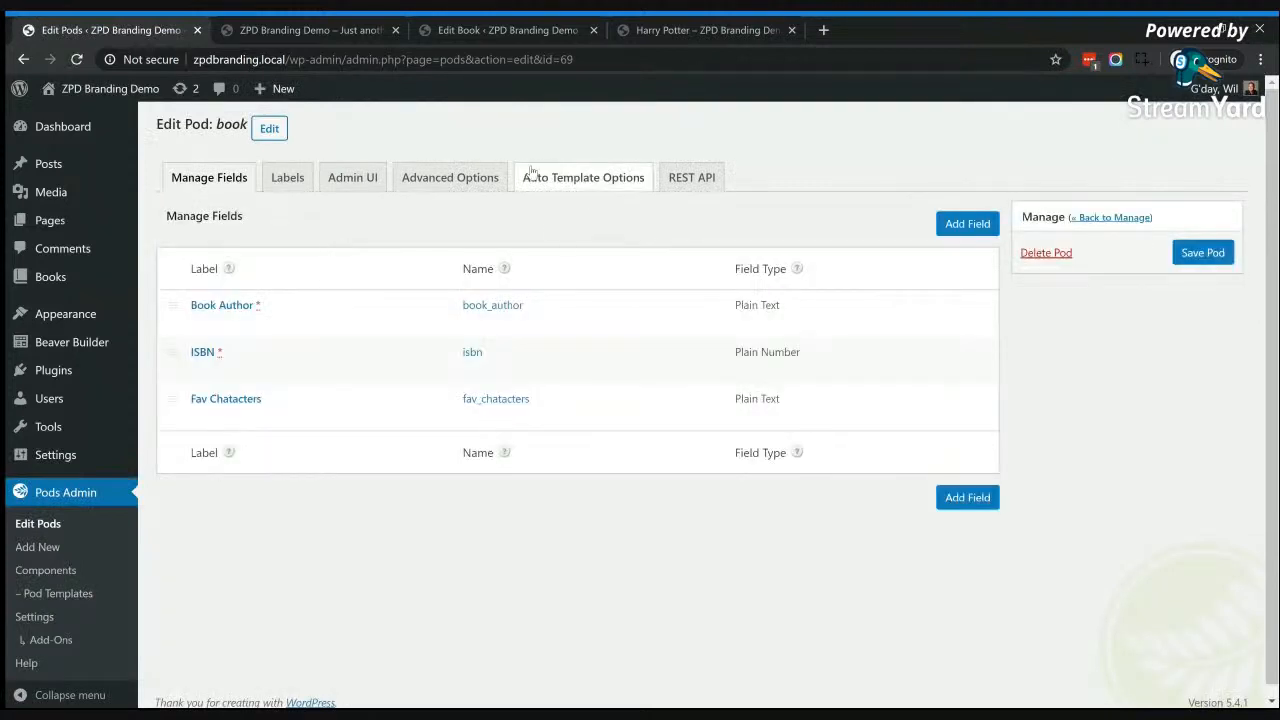
{"action": "left_click", "coordinate": [585, 187]}
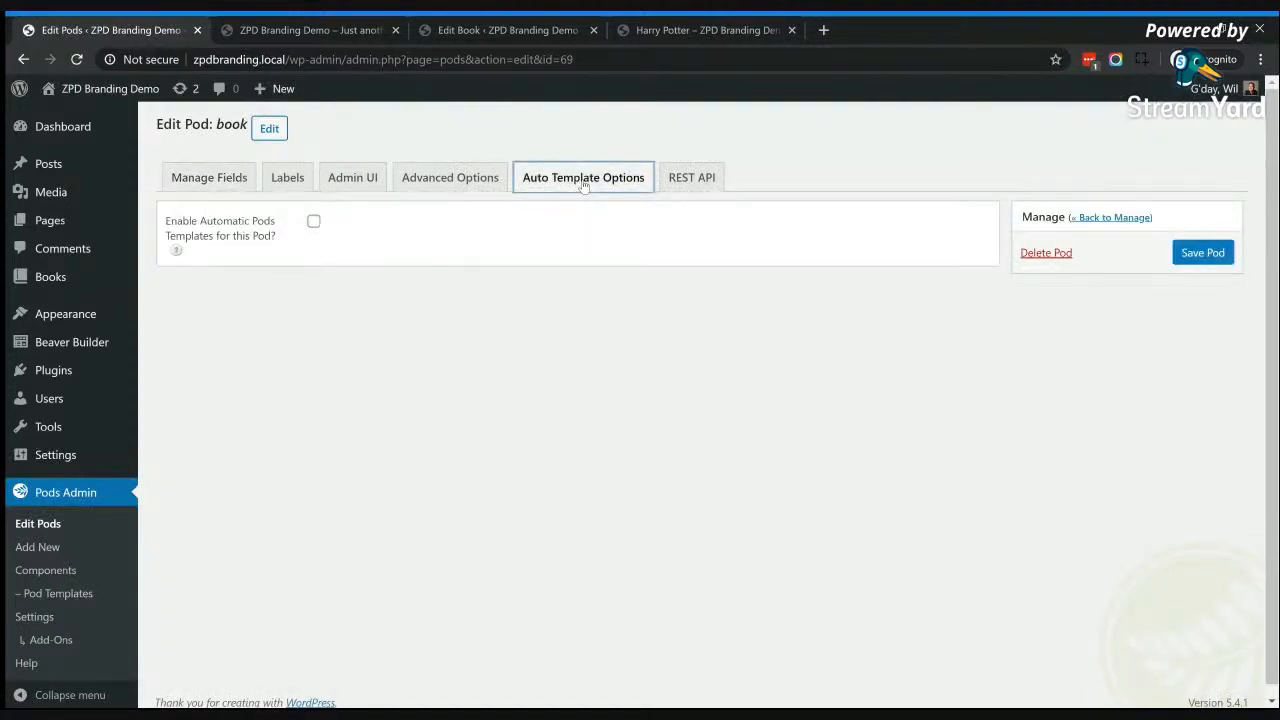
{"action": "left_click", "coordinate": [313, 222]}
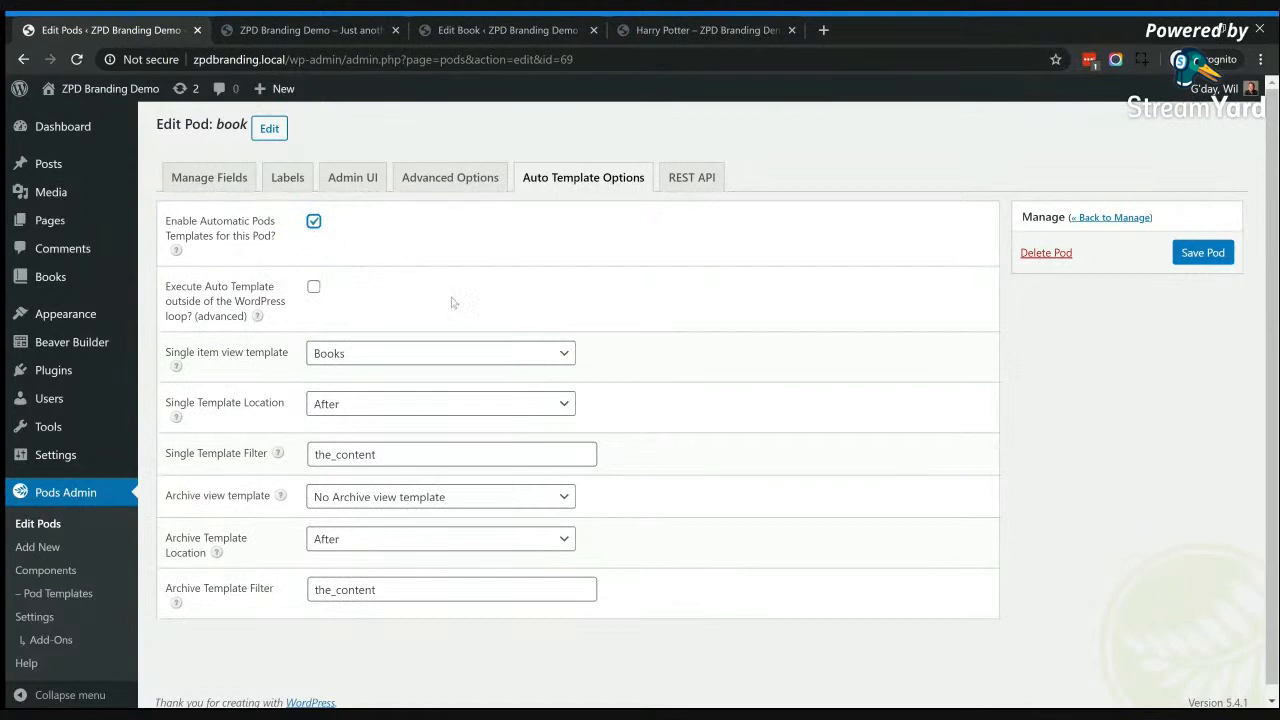
Step: Keep Books as the single item view template with its location set to After, and save the pod
{"action": "left_click", "coordinate": [387, 363]}
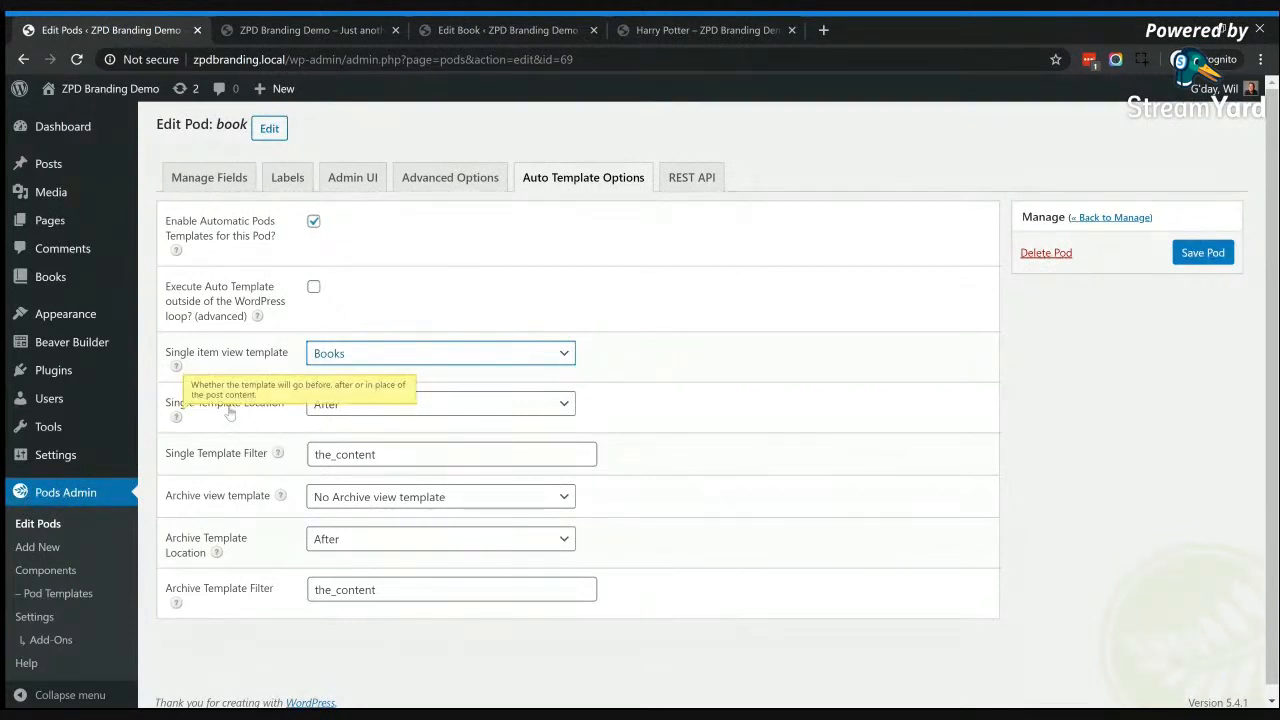
{"action": "left_click", "coordinate": [352, 409]}
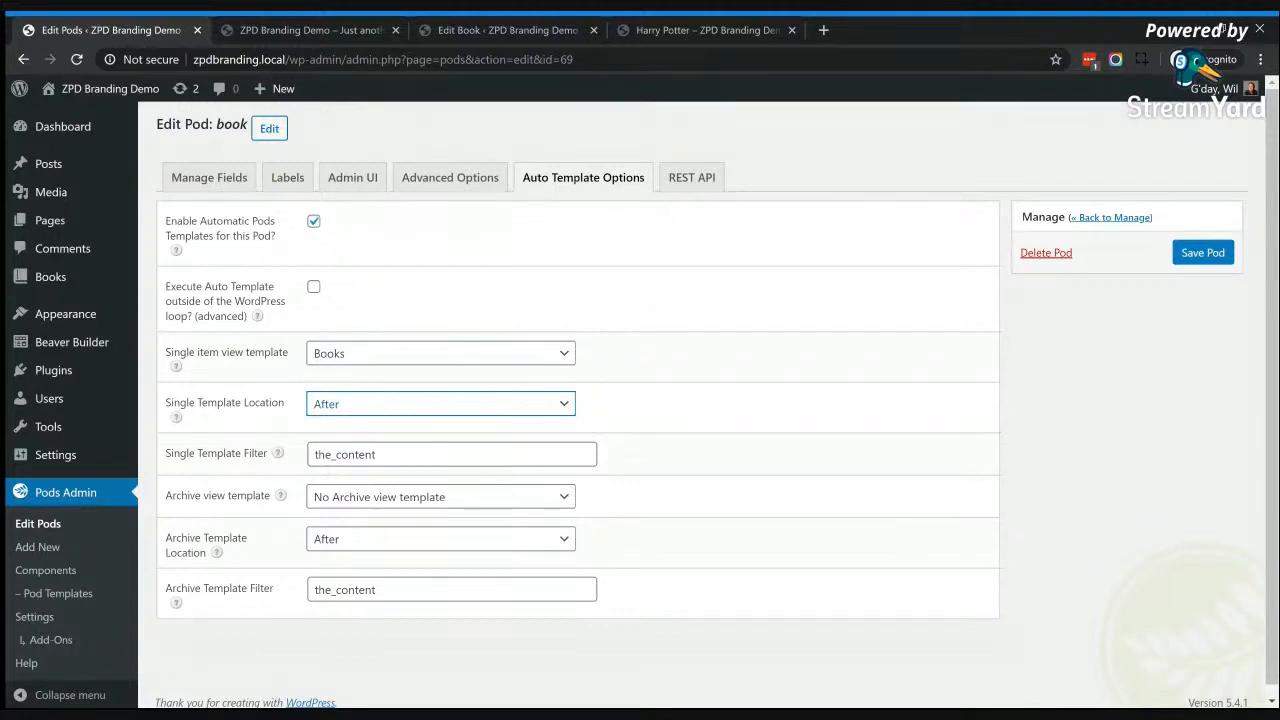
{"action": "left_click", "coordinate": [640, 280]}
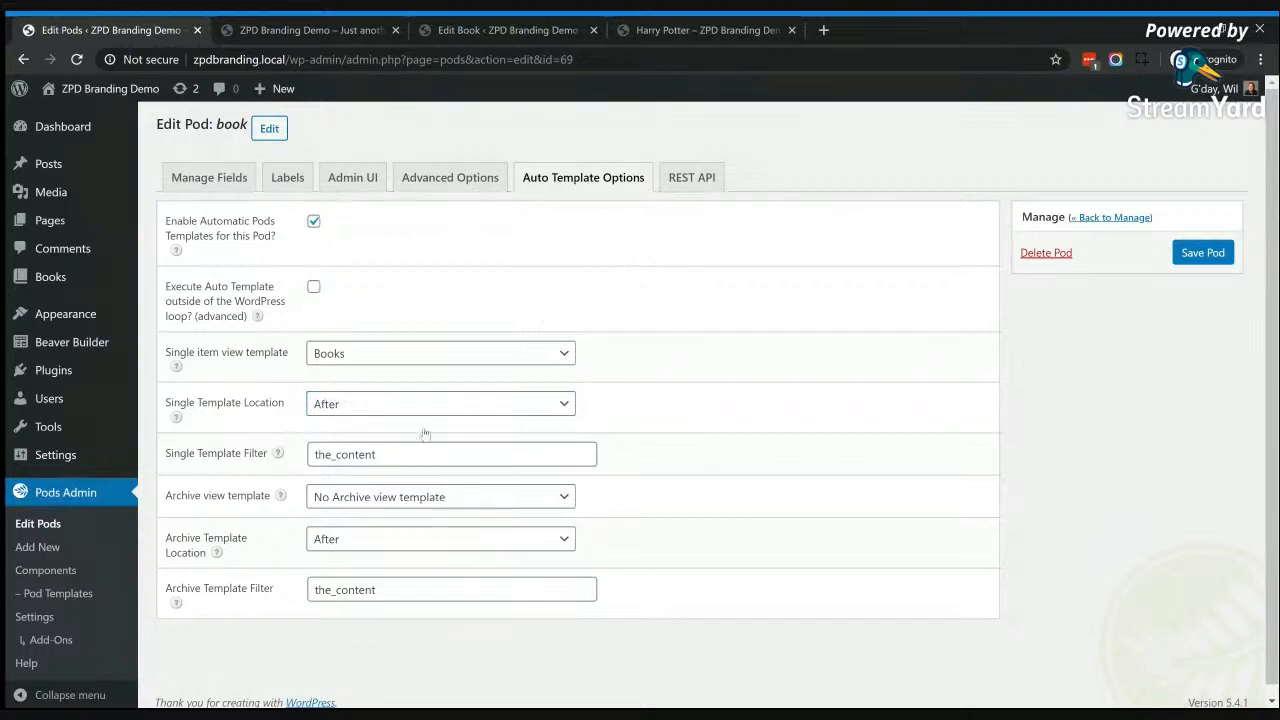
{"action": "left_click", "coordinate": [1195, 252]}
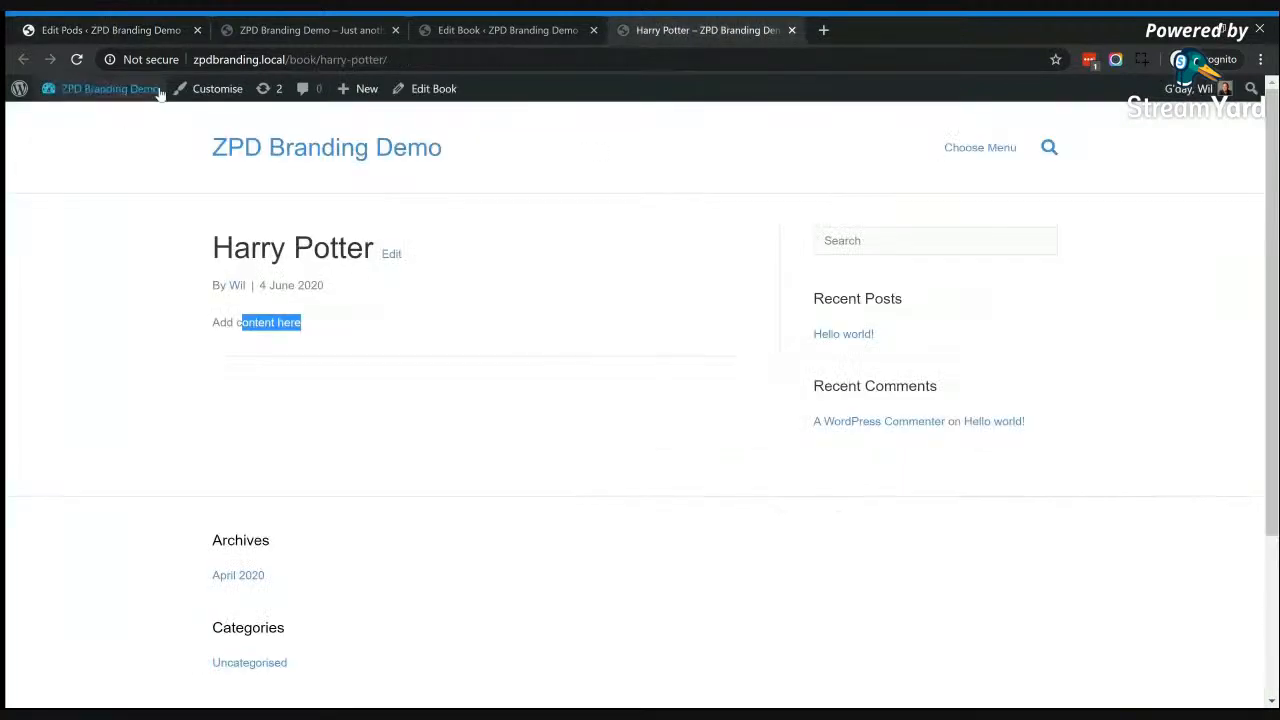
Step: Reload the live Harry Potter book page to check the custom field output, and return to the pod editor
{"action": "left_click", "coordinate": [436, 320]}
{"action": "left_click", "coordinate": [76, 60]}
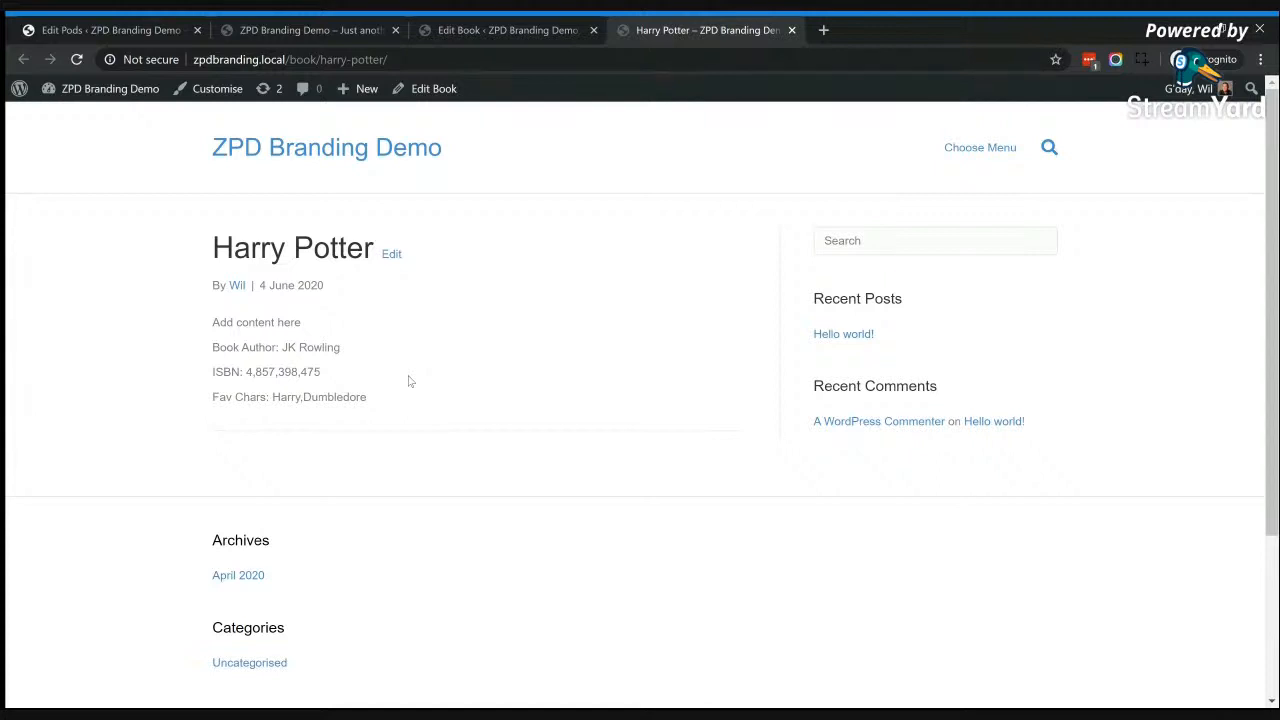
{"action": "left_click", "coordinate": [82, 29]}
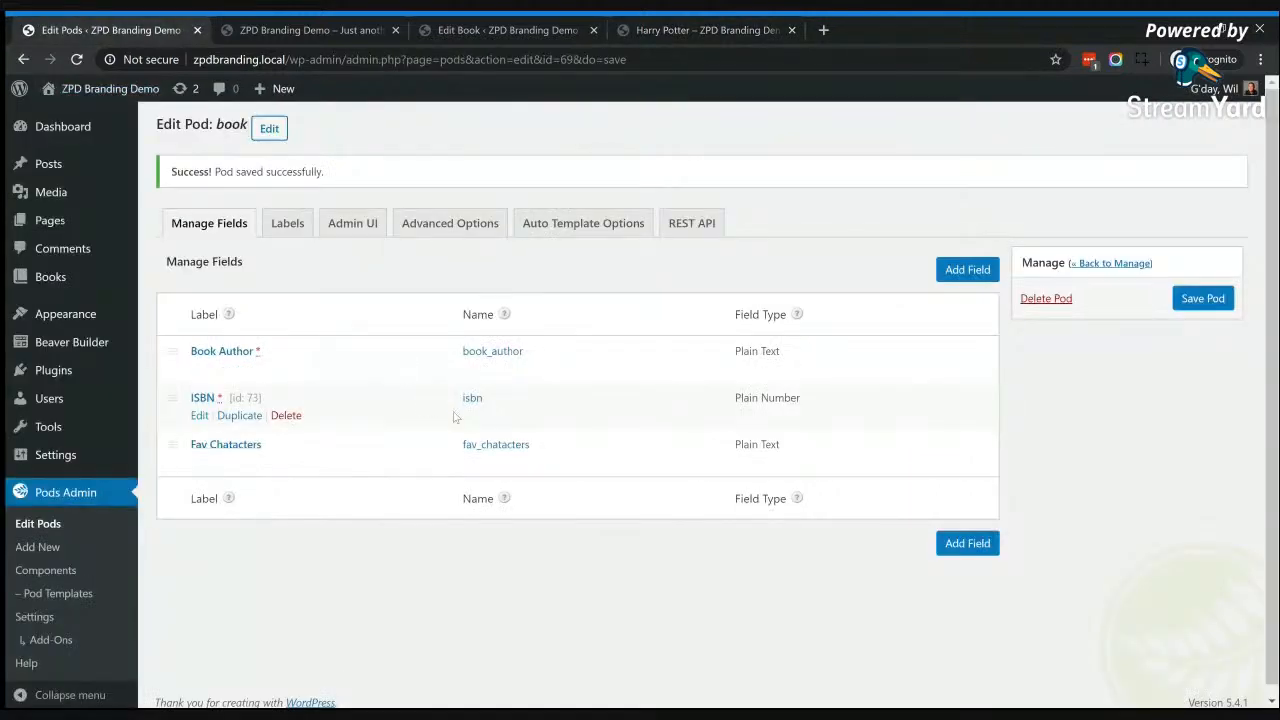